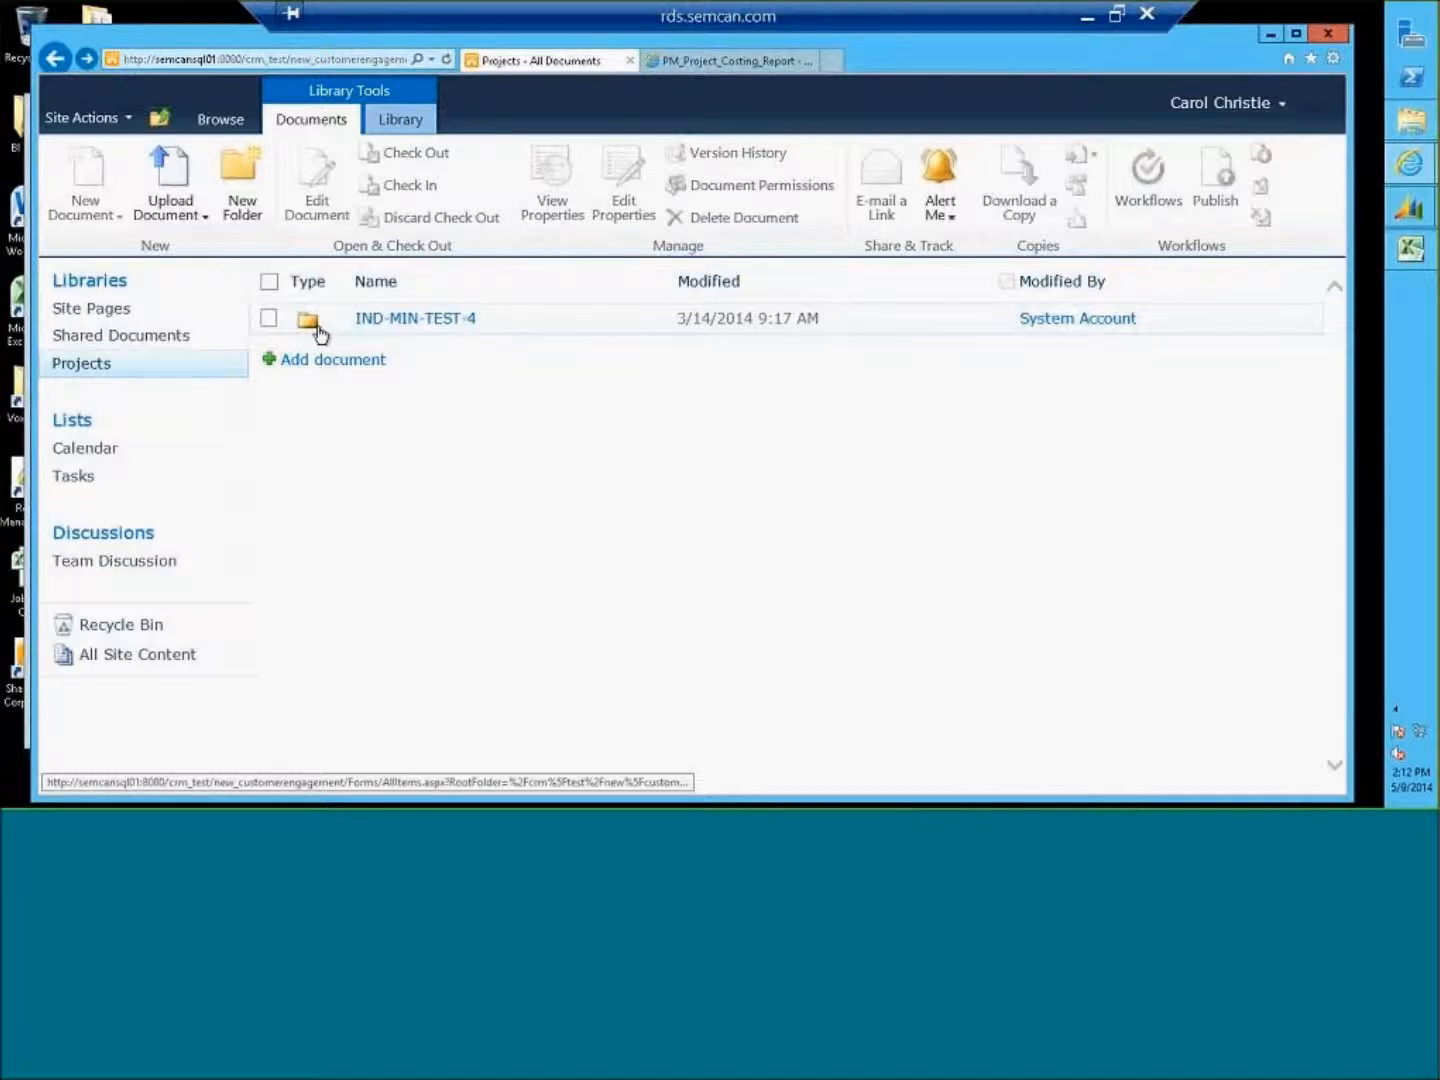
Open the Scope folder inside the Admin folder of project IND-MIN-TEST-4.
{"action": "left_click", "coordinate": [333, 58]}
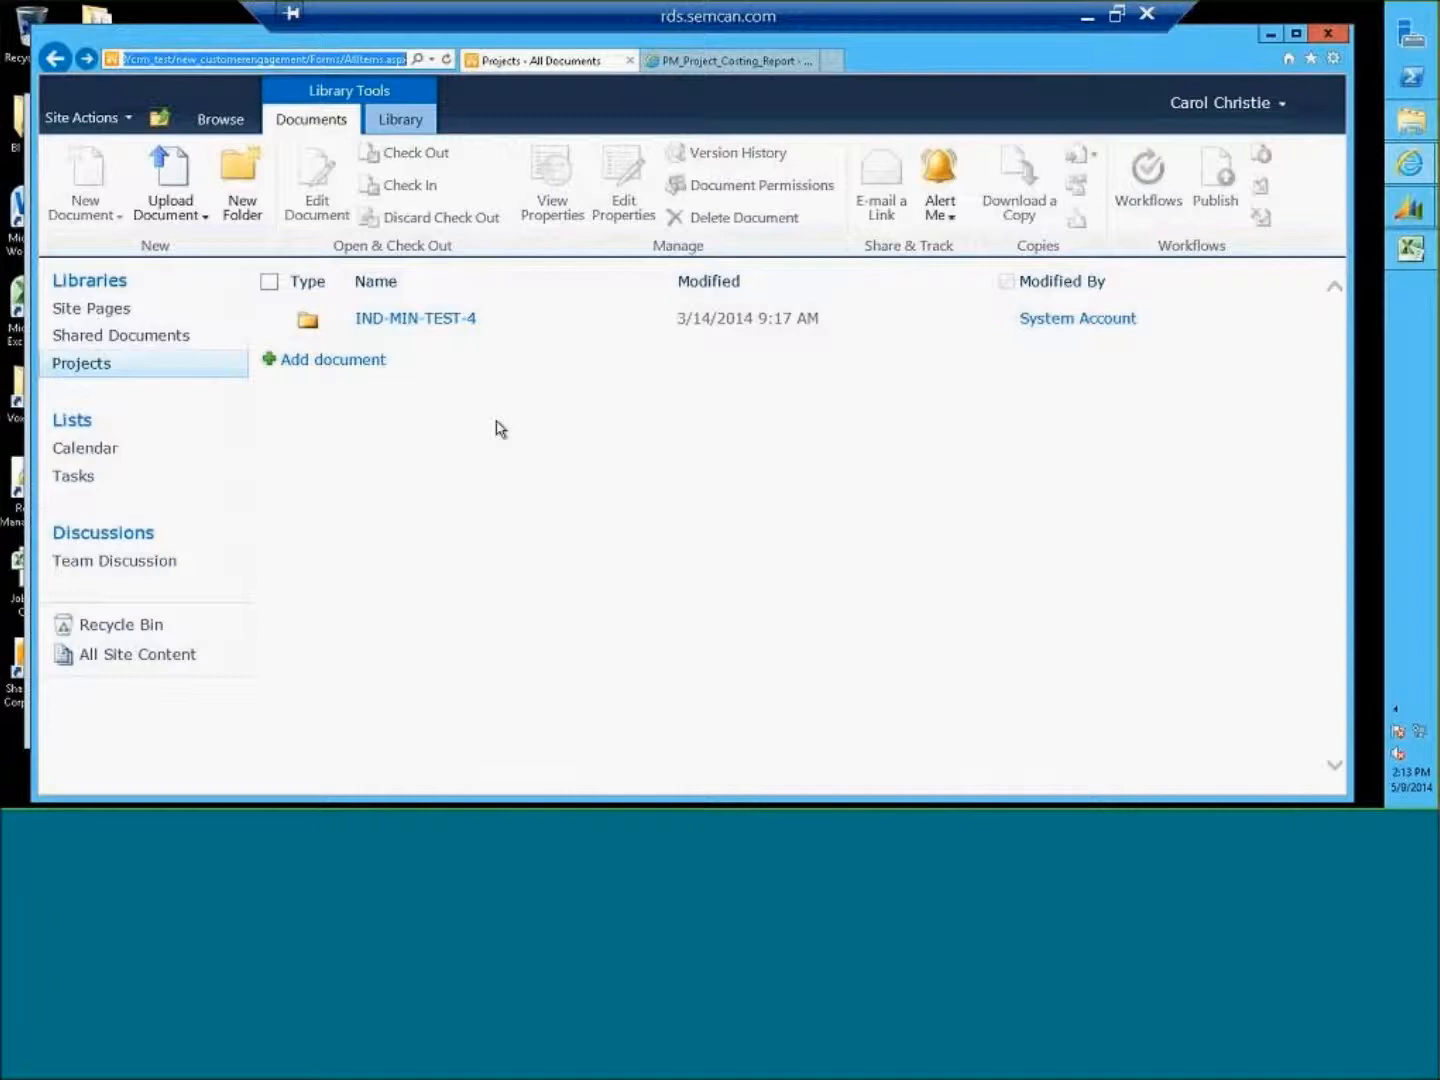
{"action": "left_click", "coordinate": [447, 331]}
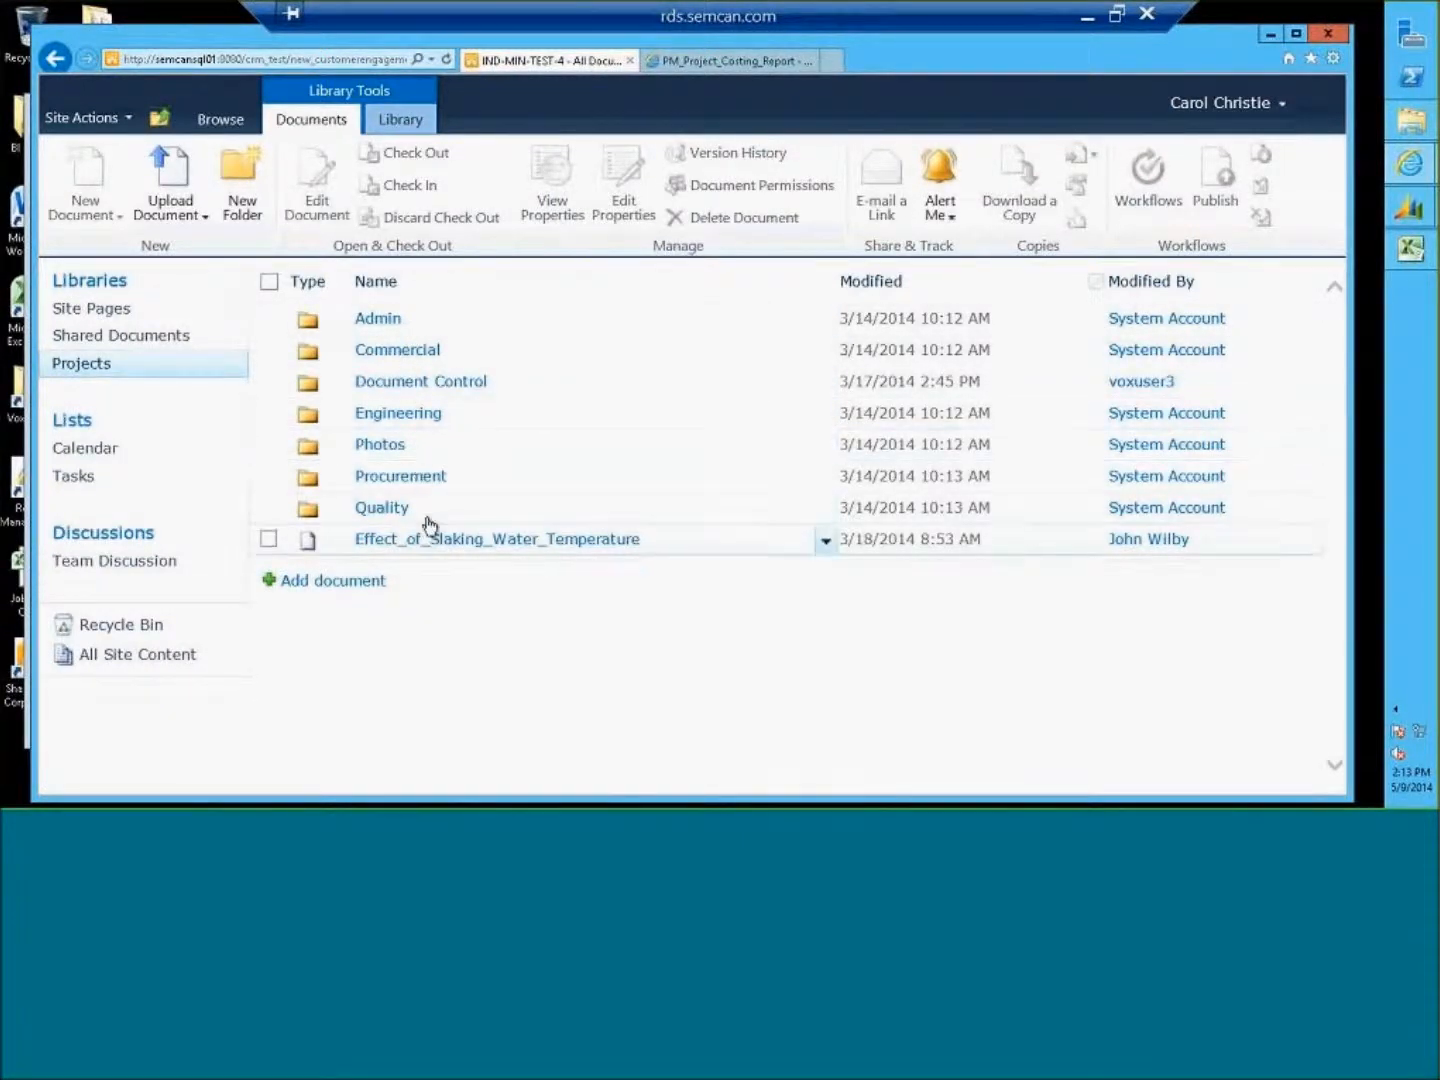
{"action": "left_click", "coordinate": [390, 321]}
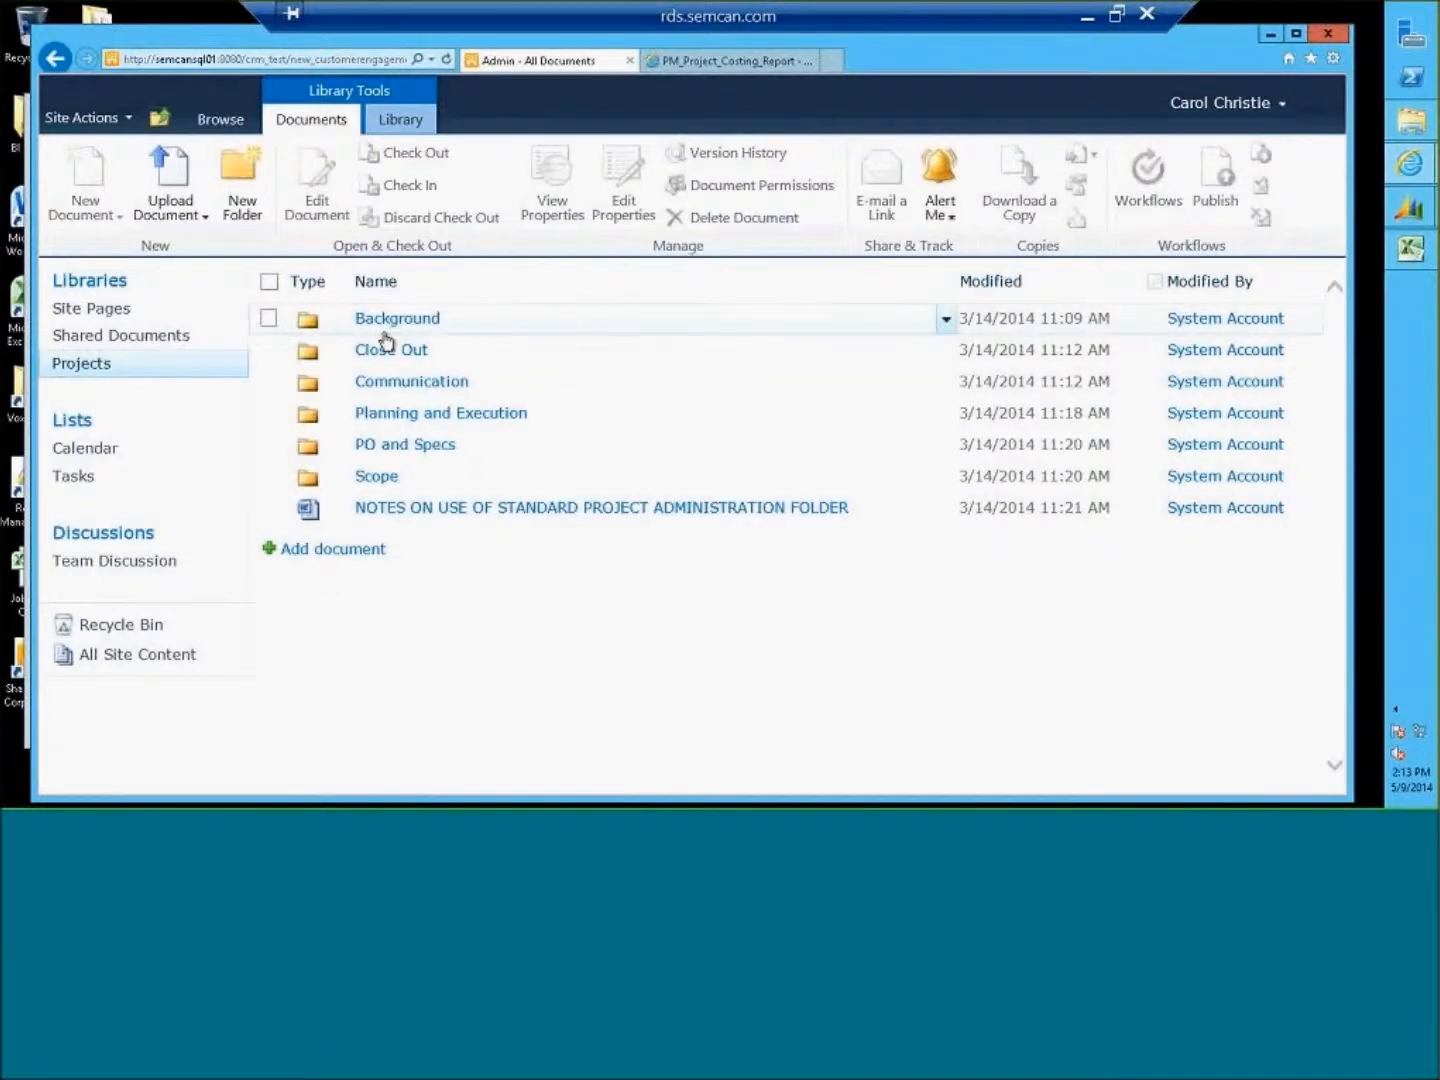
{"action": "left_click", "coordinate": [405, 476]}
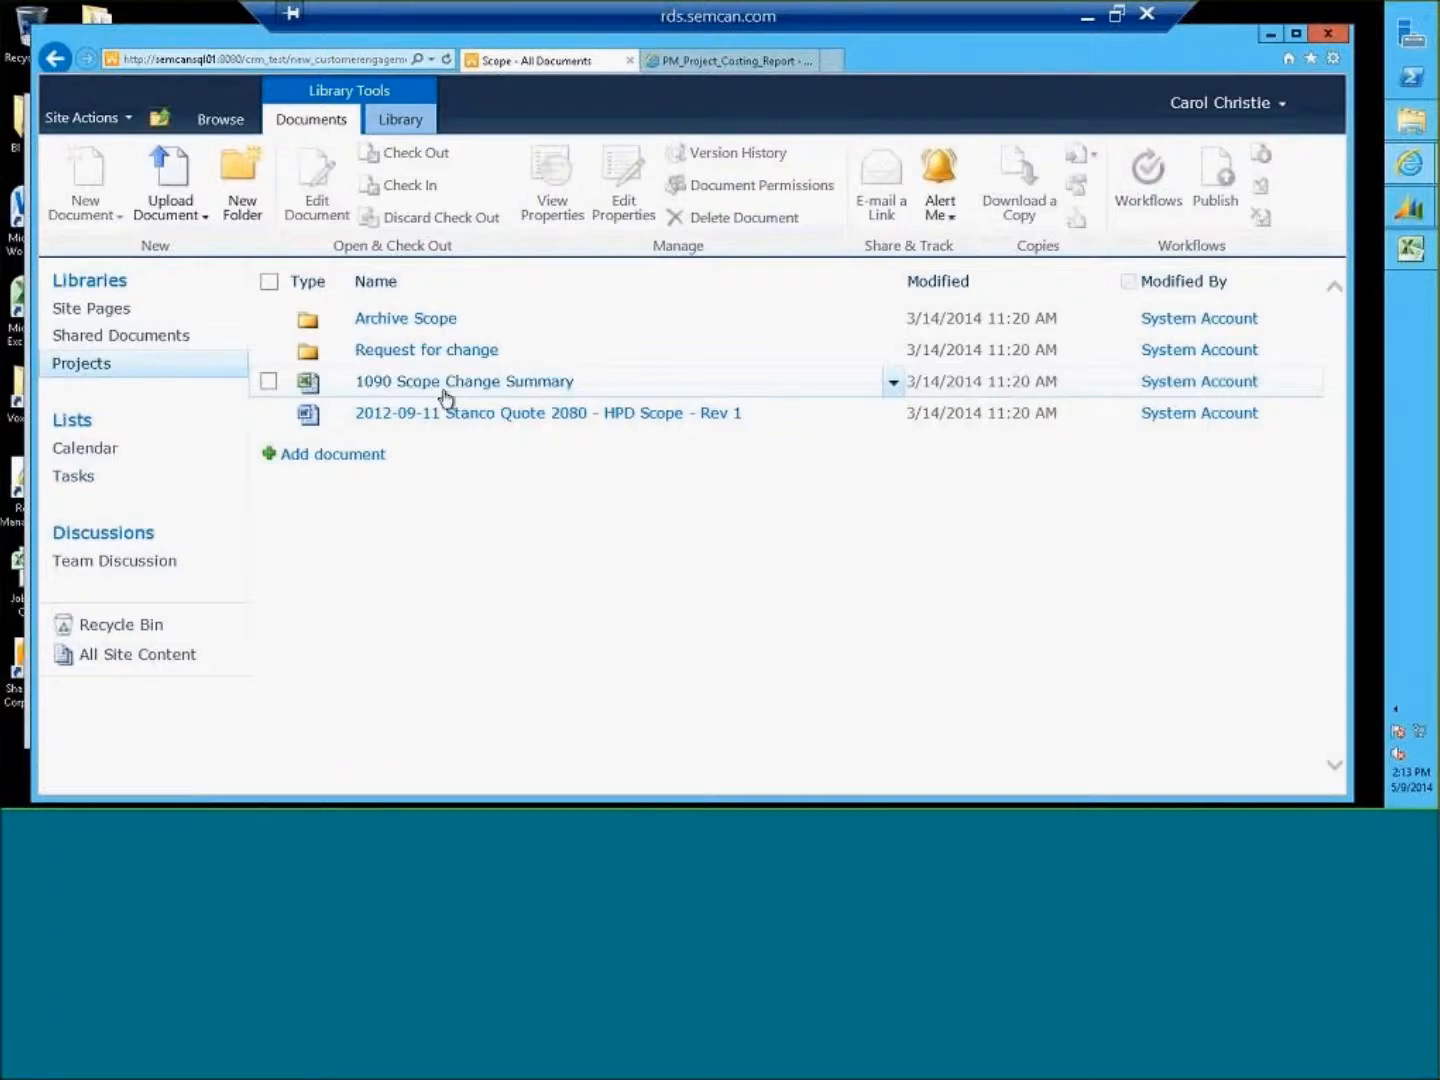
Upload the document MSCRMClientEULA.rtf from C:\voxism\32bit to the Scope folder.
{"action": "left_click", "coordinate": [331, 456]}
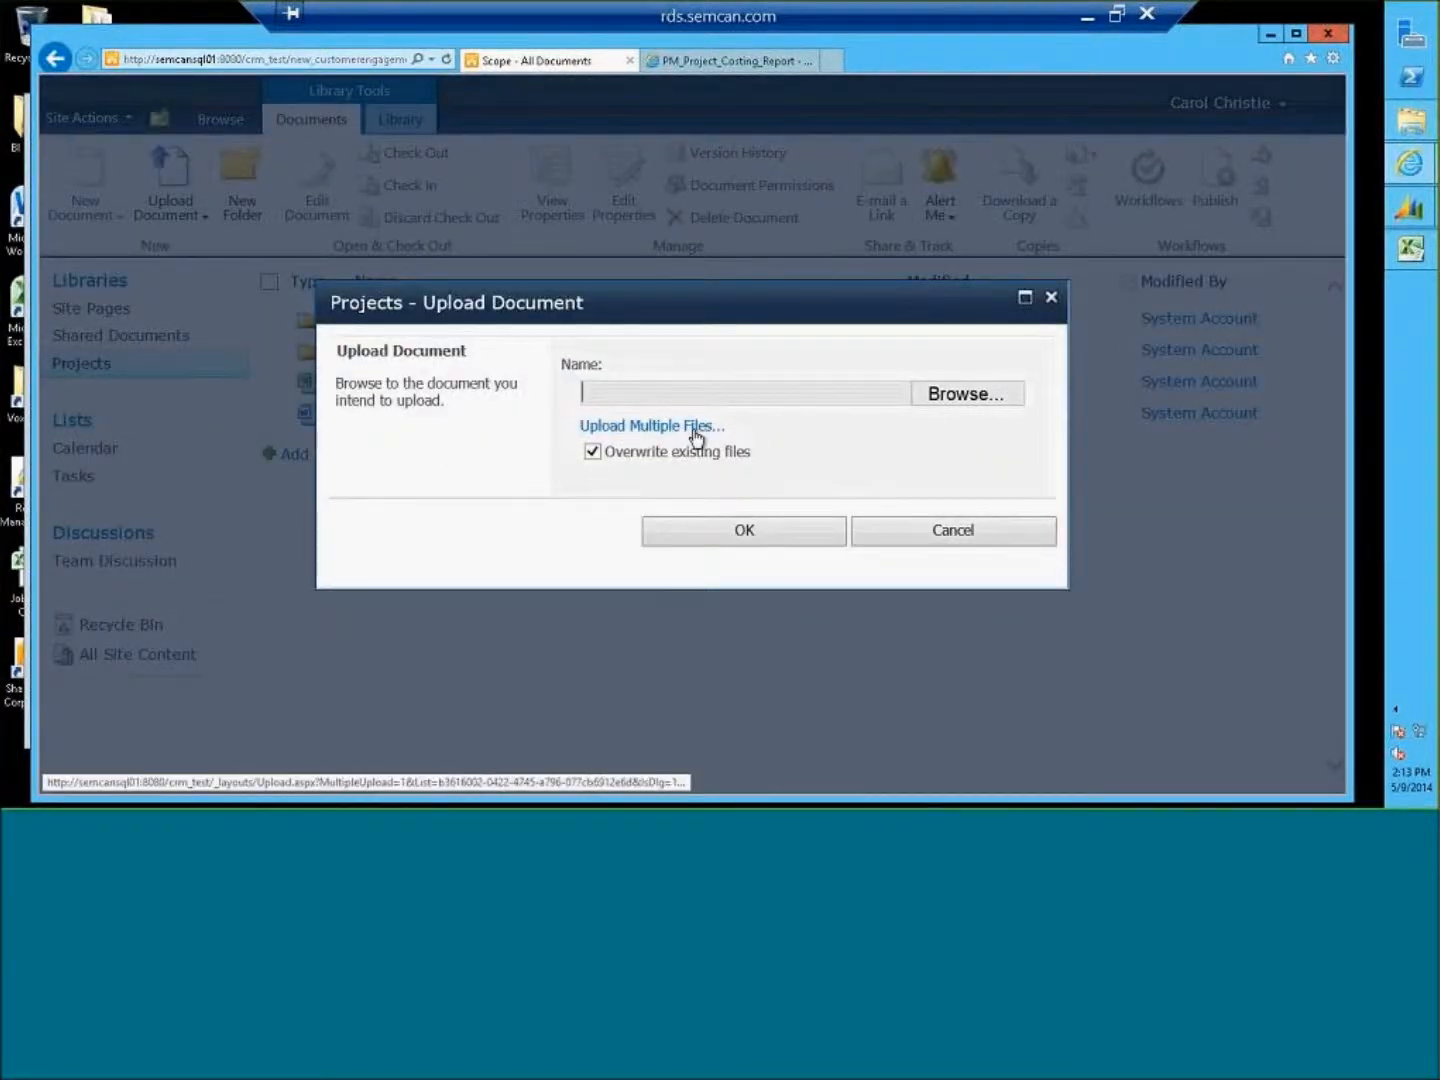
{"action": "left_click", "coordinate": [945, 398]}
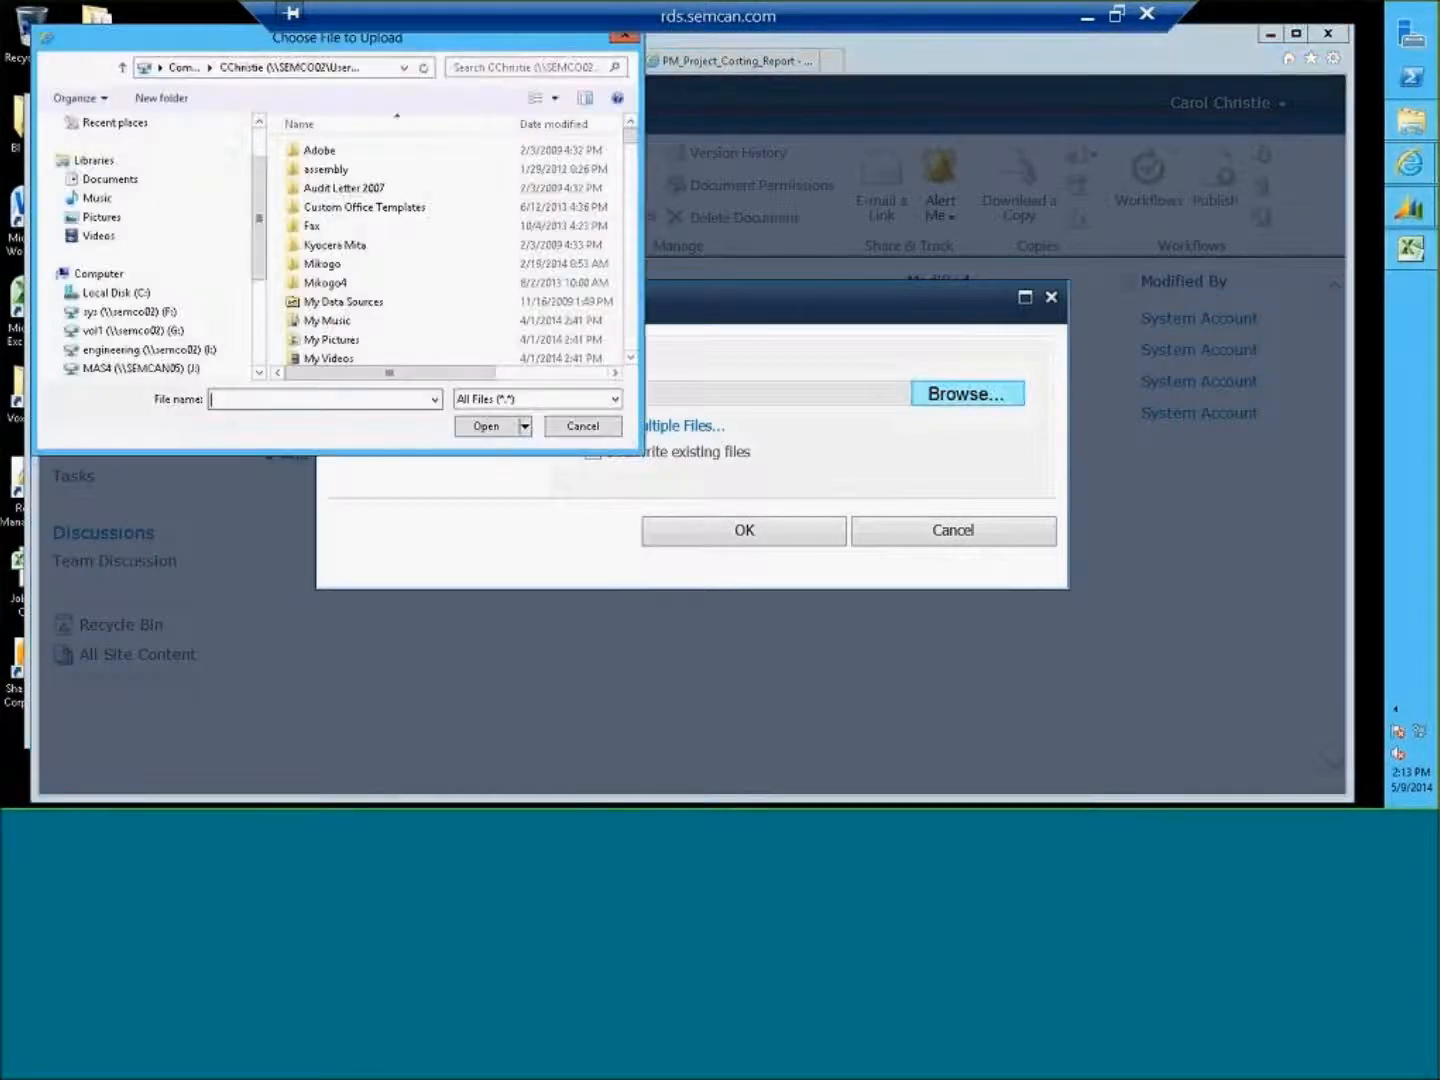
{"action": "left_click", "coordinate": [148, 310]}
{"action": "left_click", "coordinate": [145, 293]}
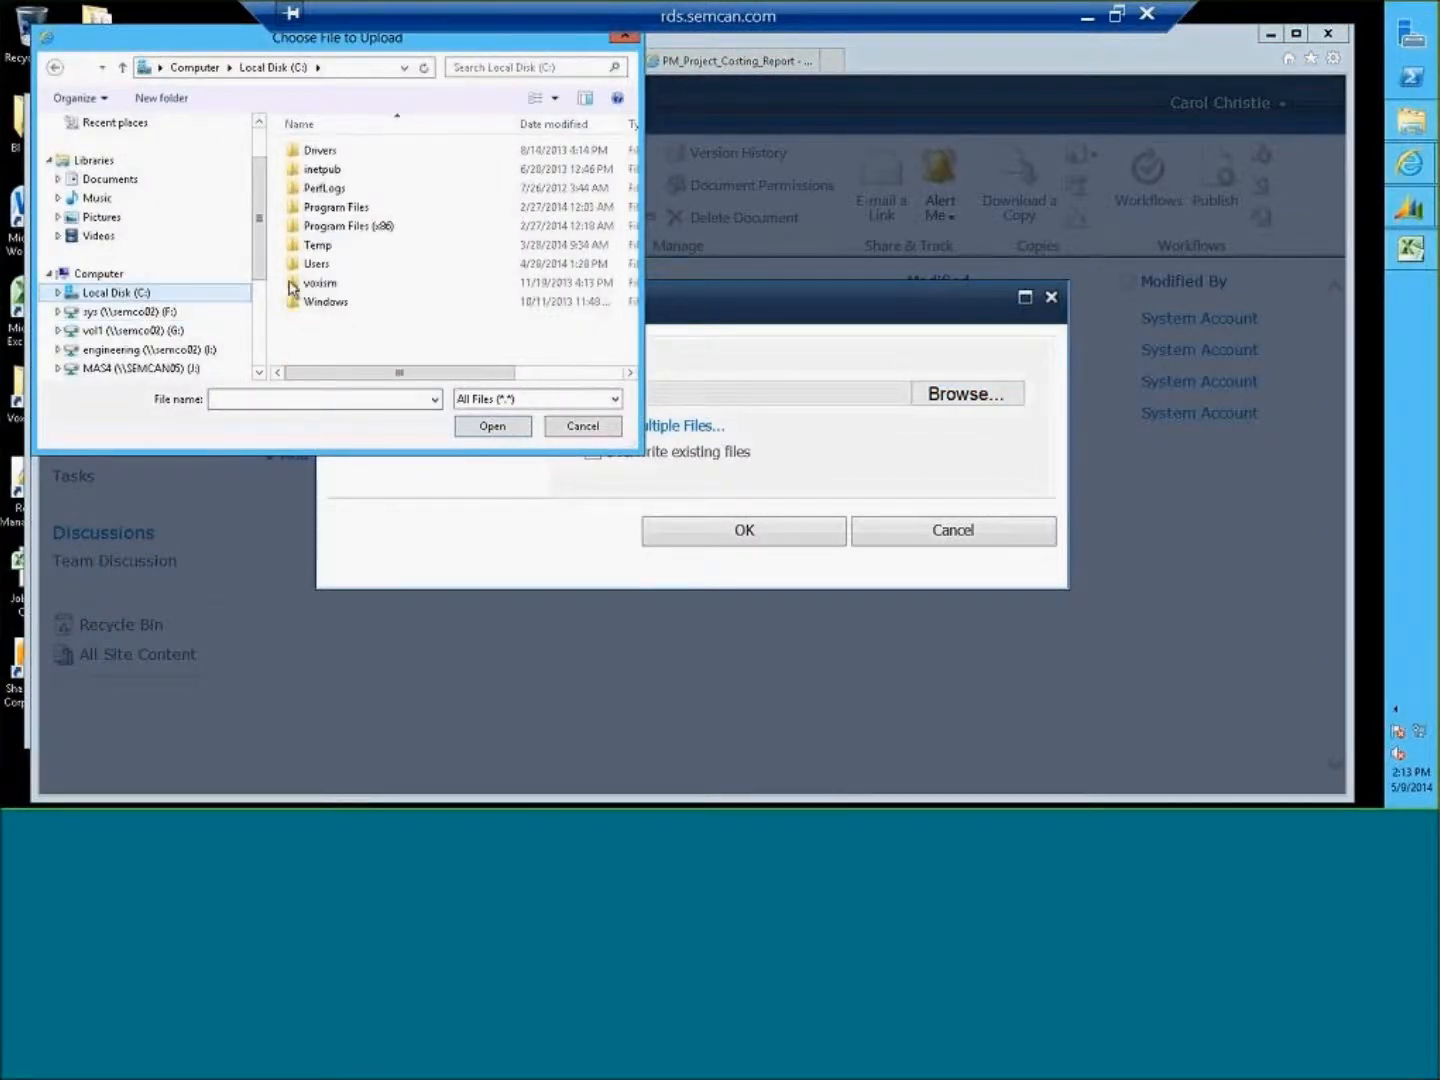
{"action": "double_click", "coordinate": [320, 284]}
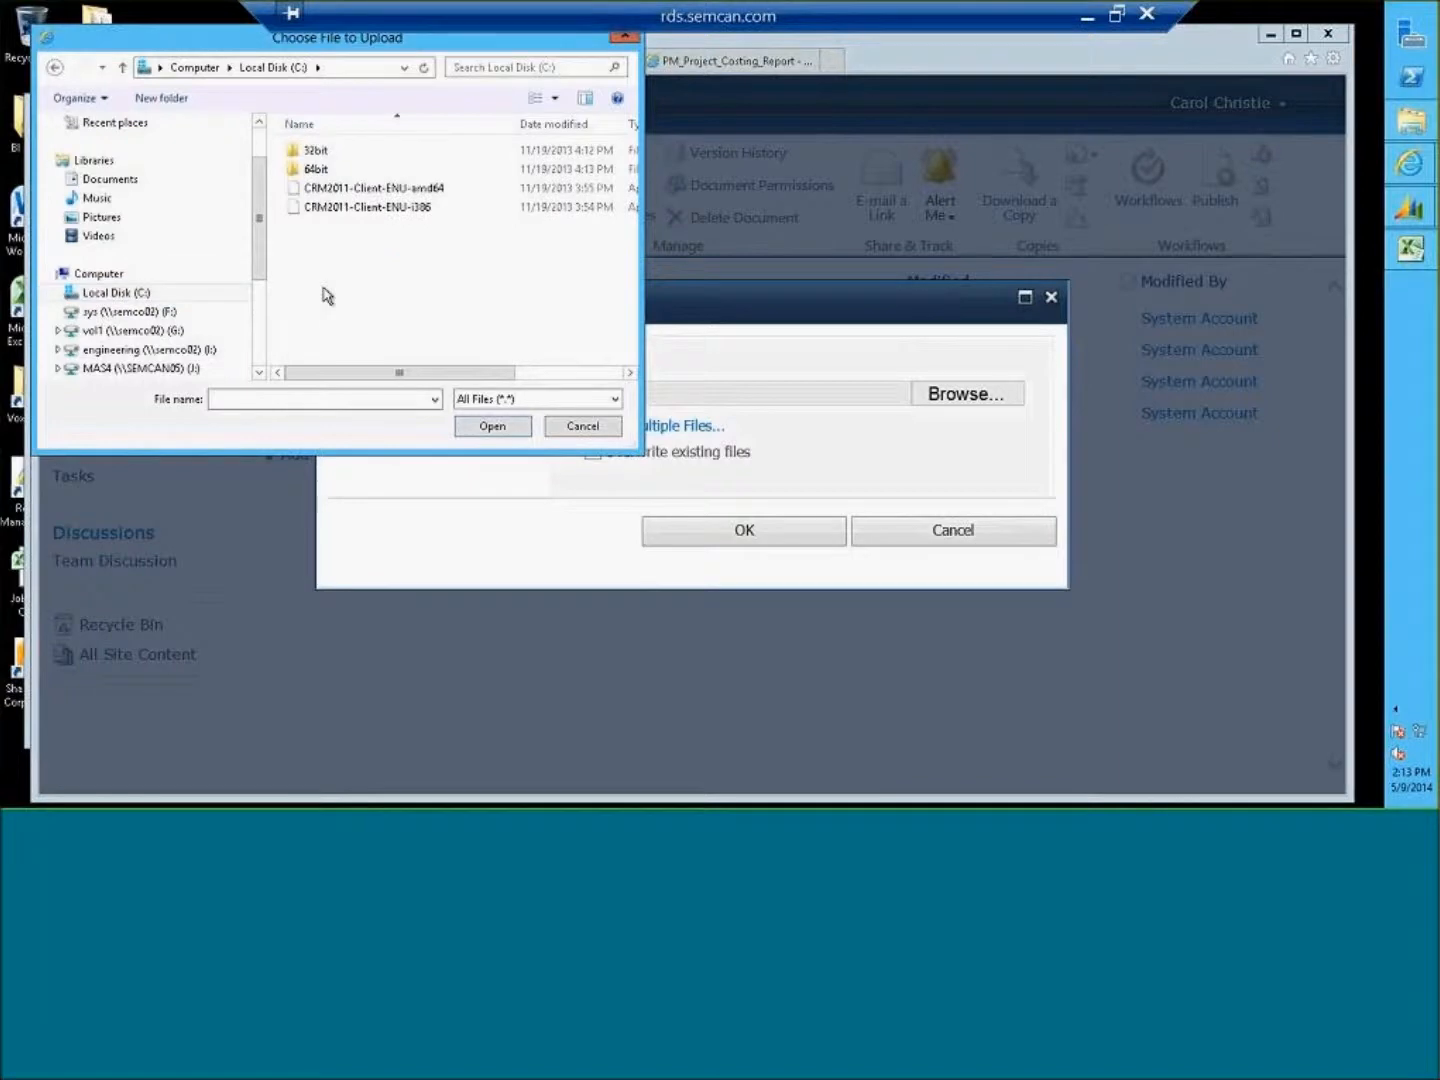
{"action": "double_click", "coordinate": [316, 151]}
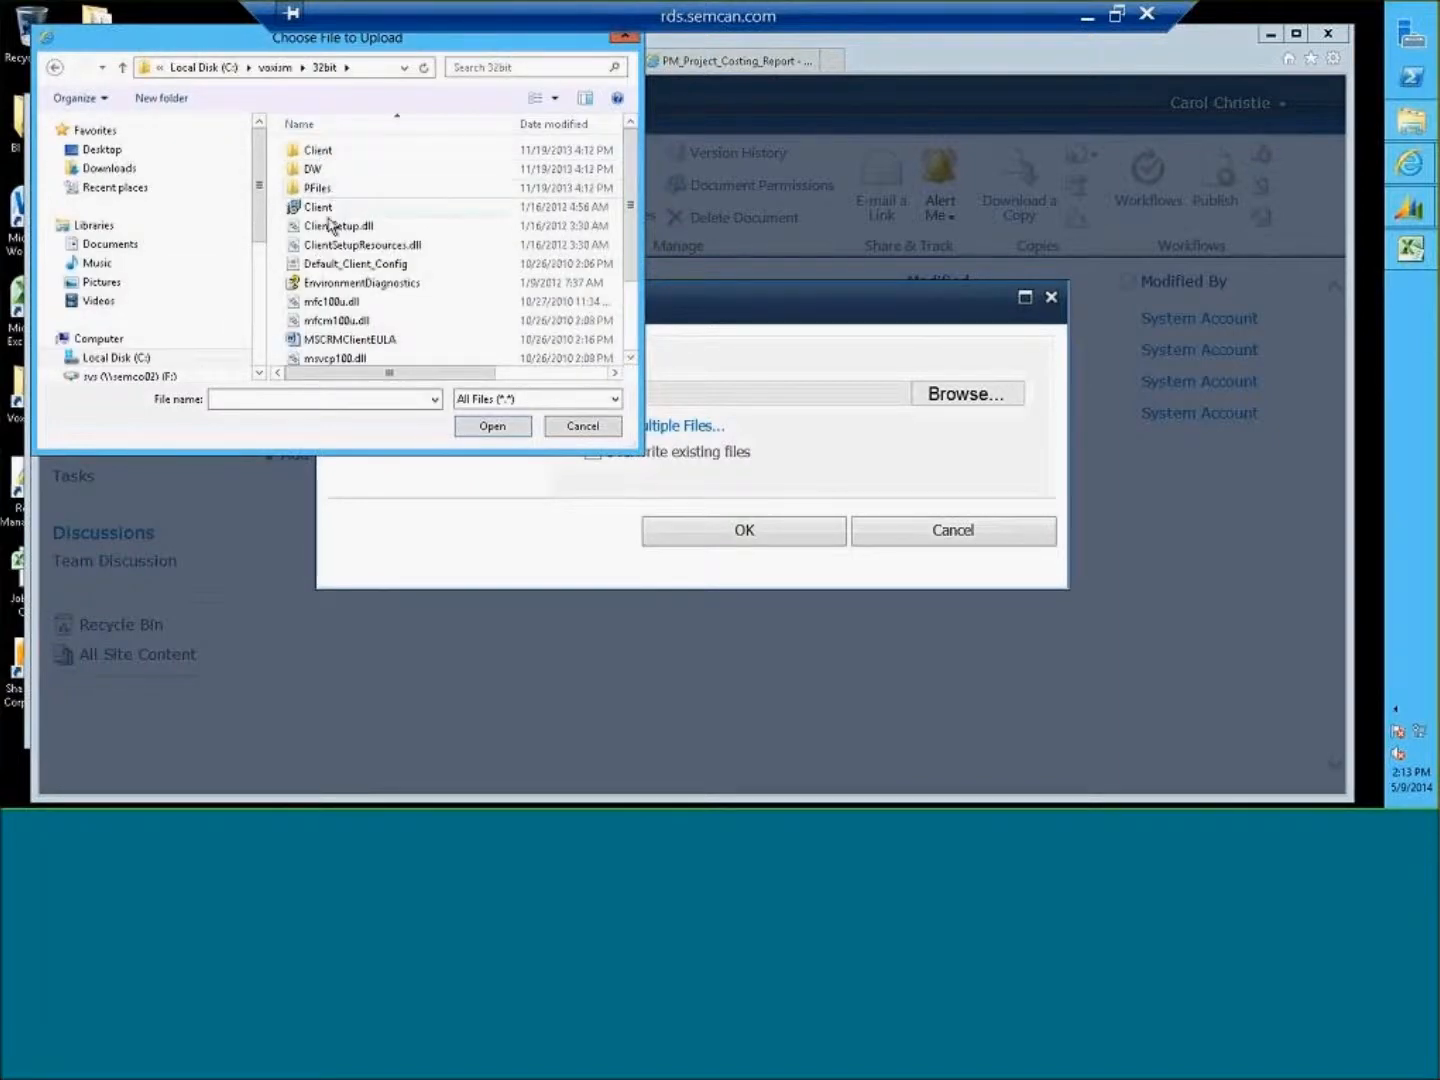
{"action": "left_click", "coordinate": [356, 338]}
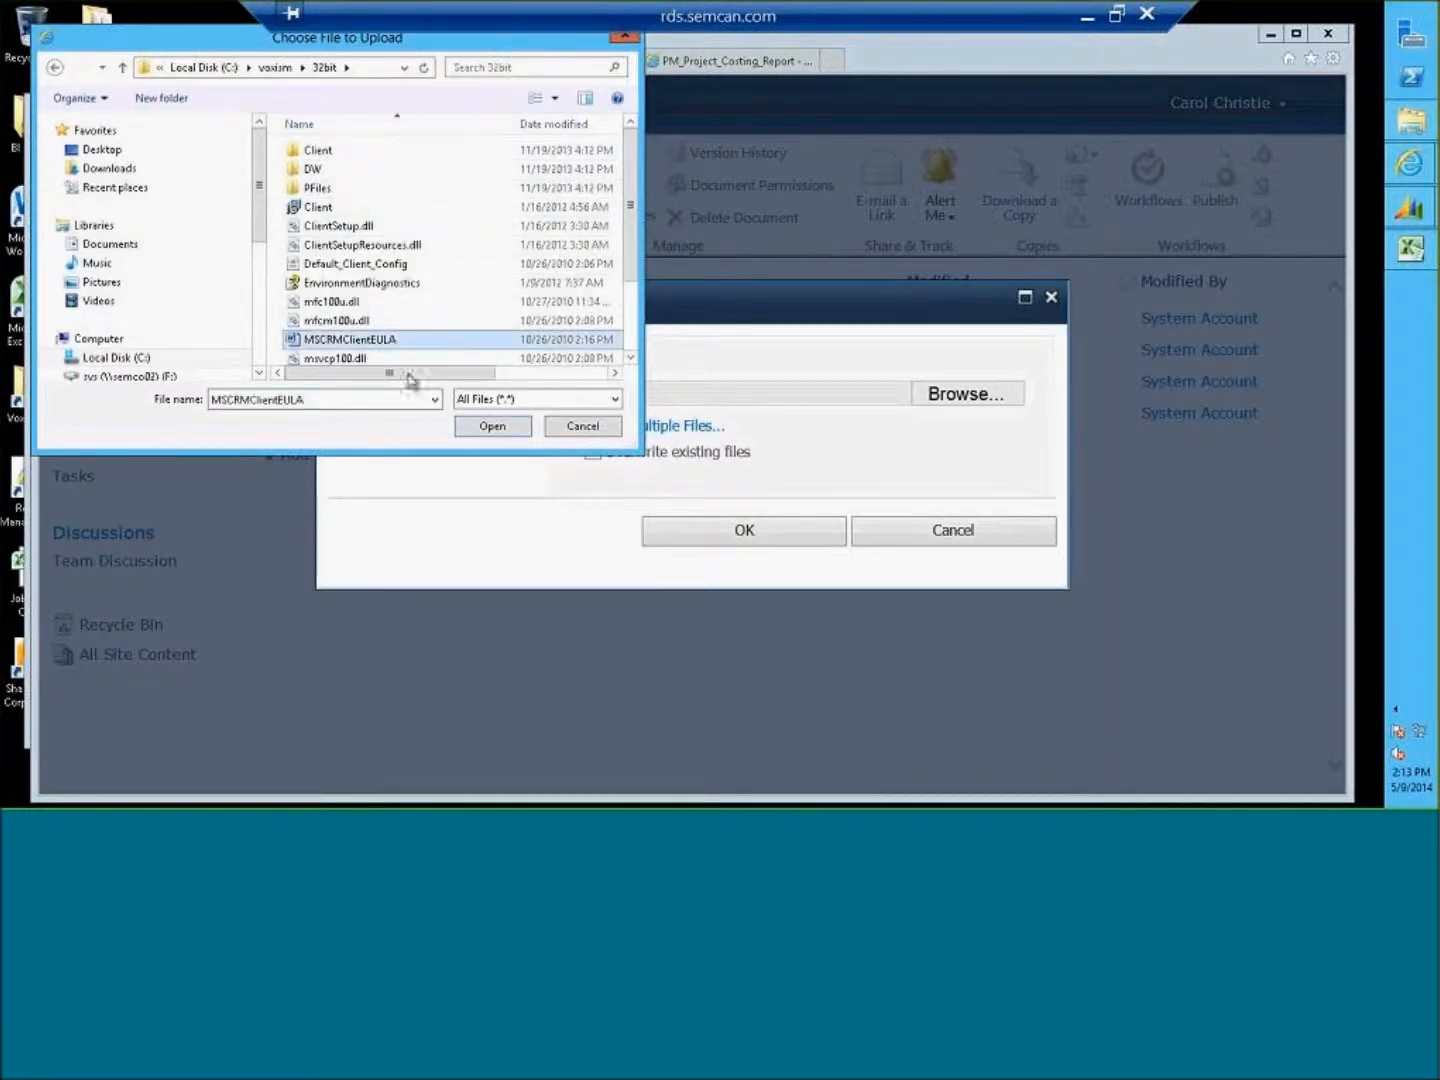
{"action": "left_click", "coordinate": [487, 427]}
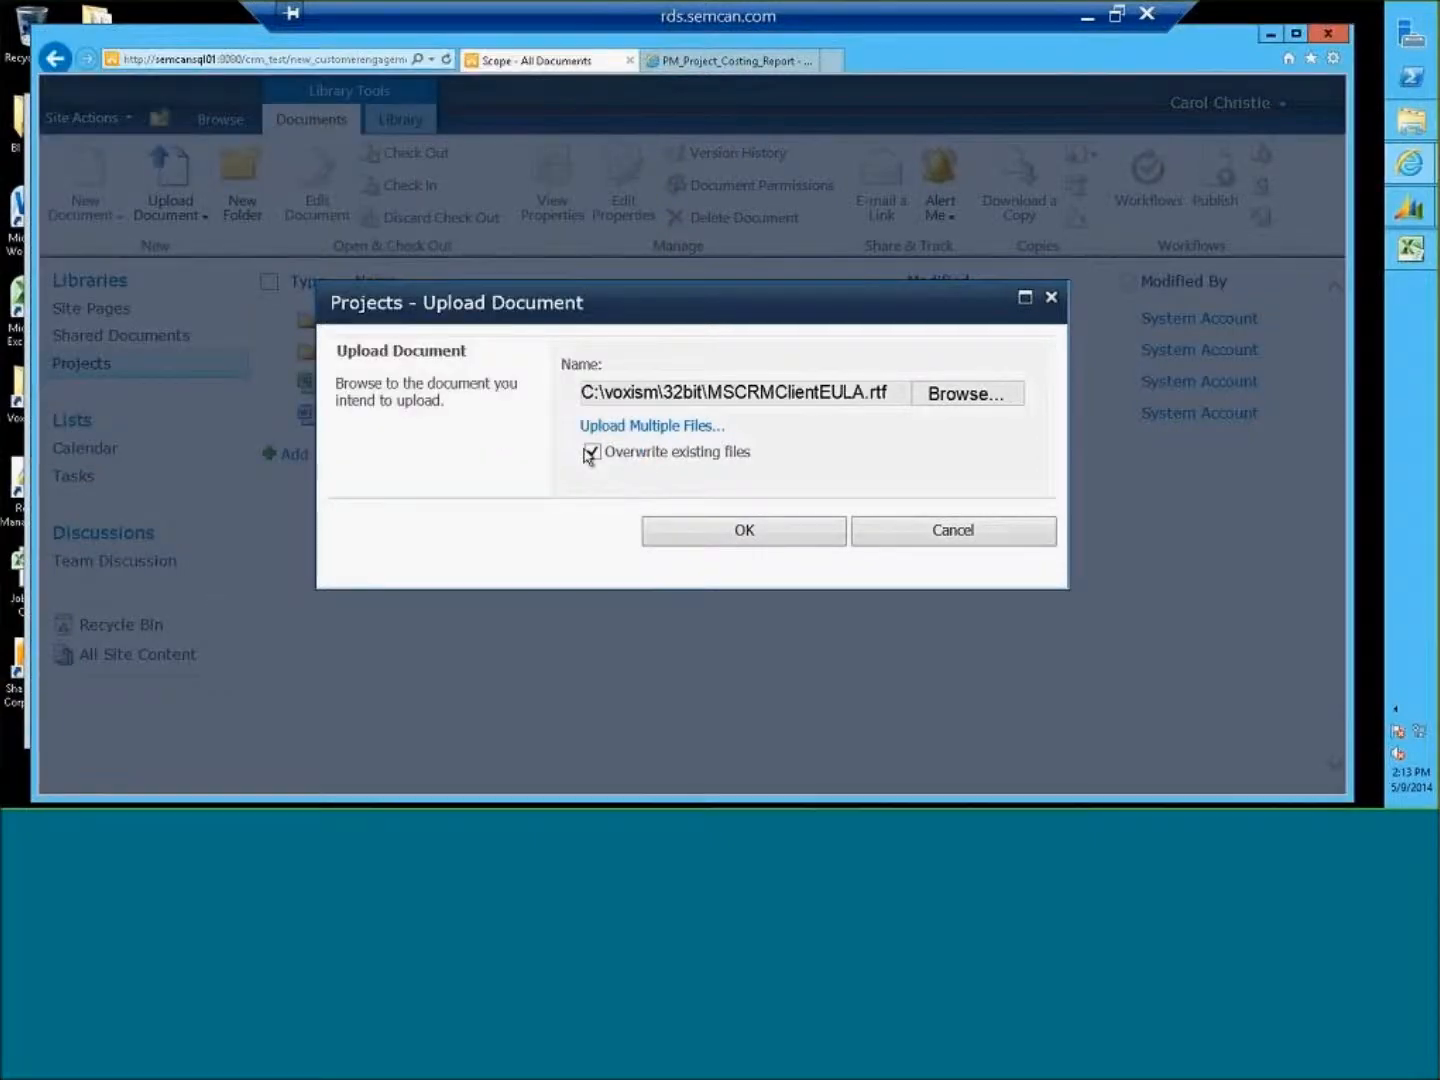
{"action": "left_click", "coordinate": [689, 522]}
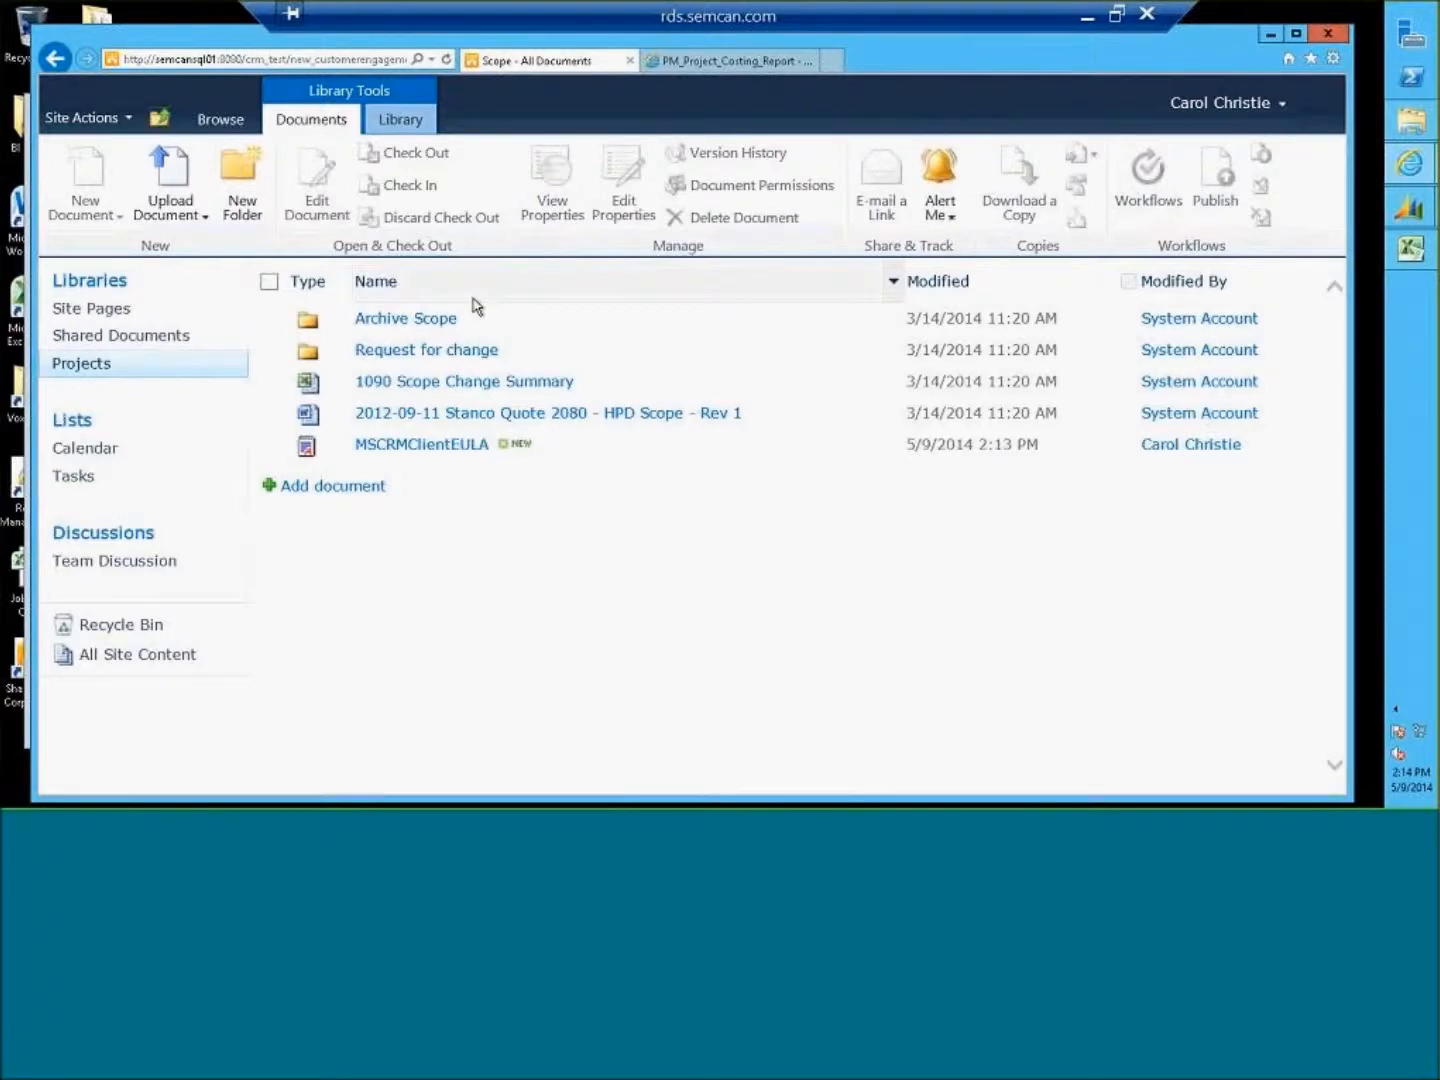
{"action": "left_click", "coordinate": [380, 486]}
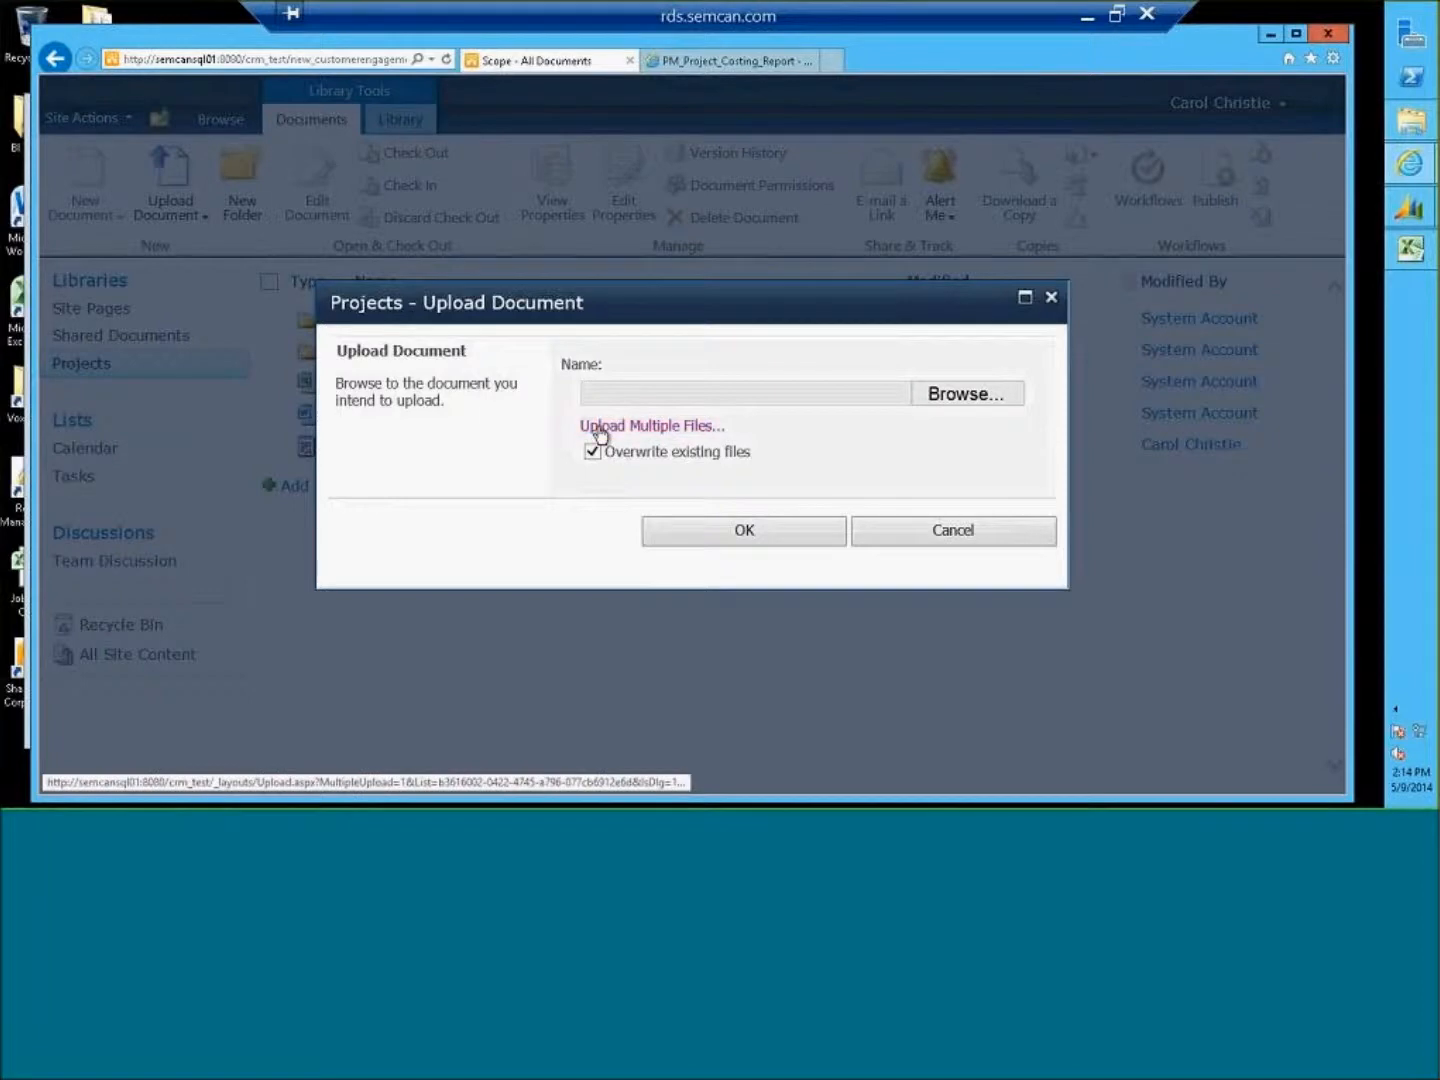
{"action": "left_click", "coordinate": [601, 428]}
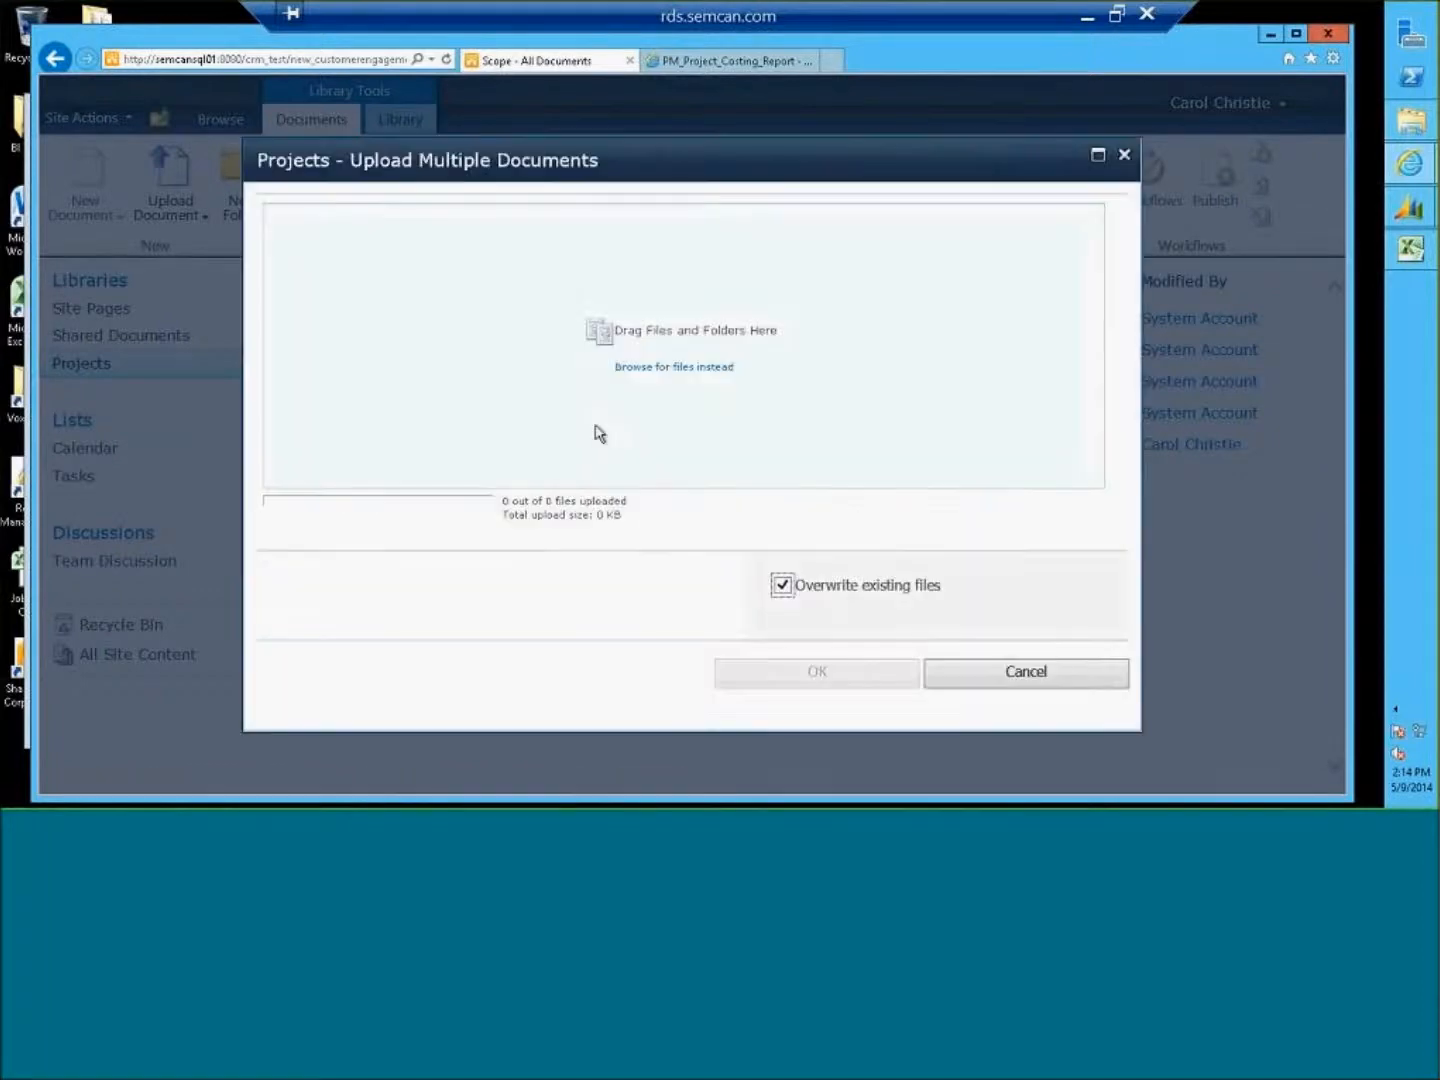
{"action": "left_click", "coordinate": [652, 368]}
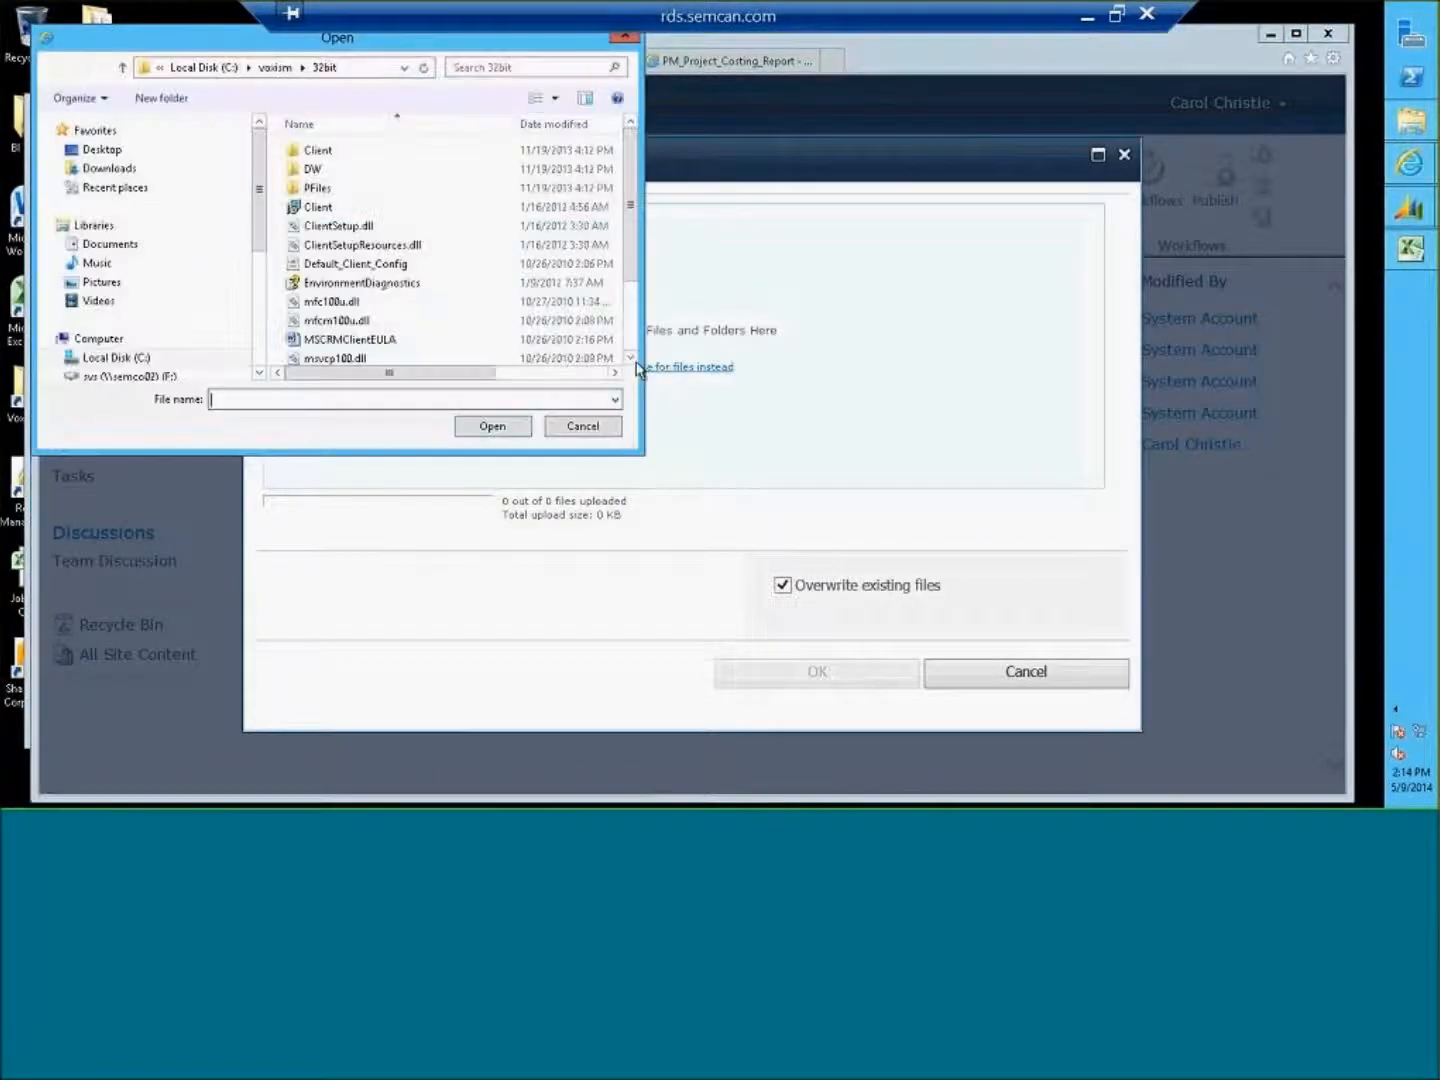
{"action": "left_click", "coordinate": [336, 284]}
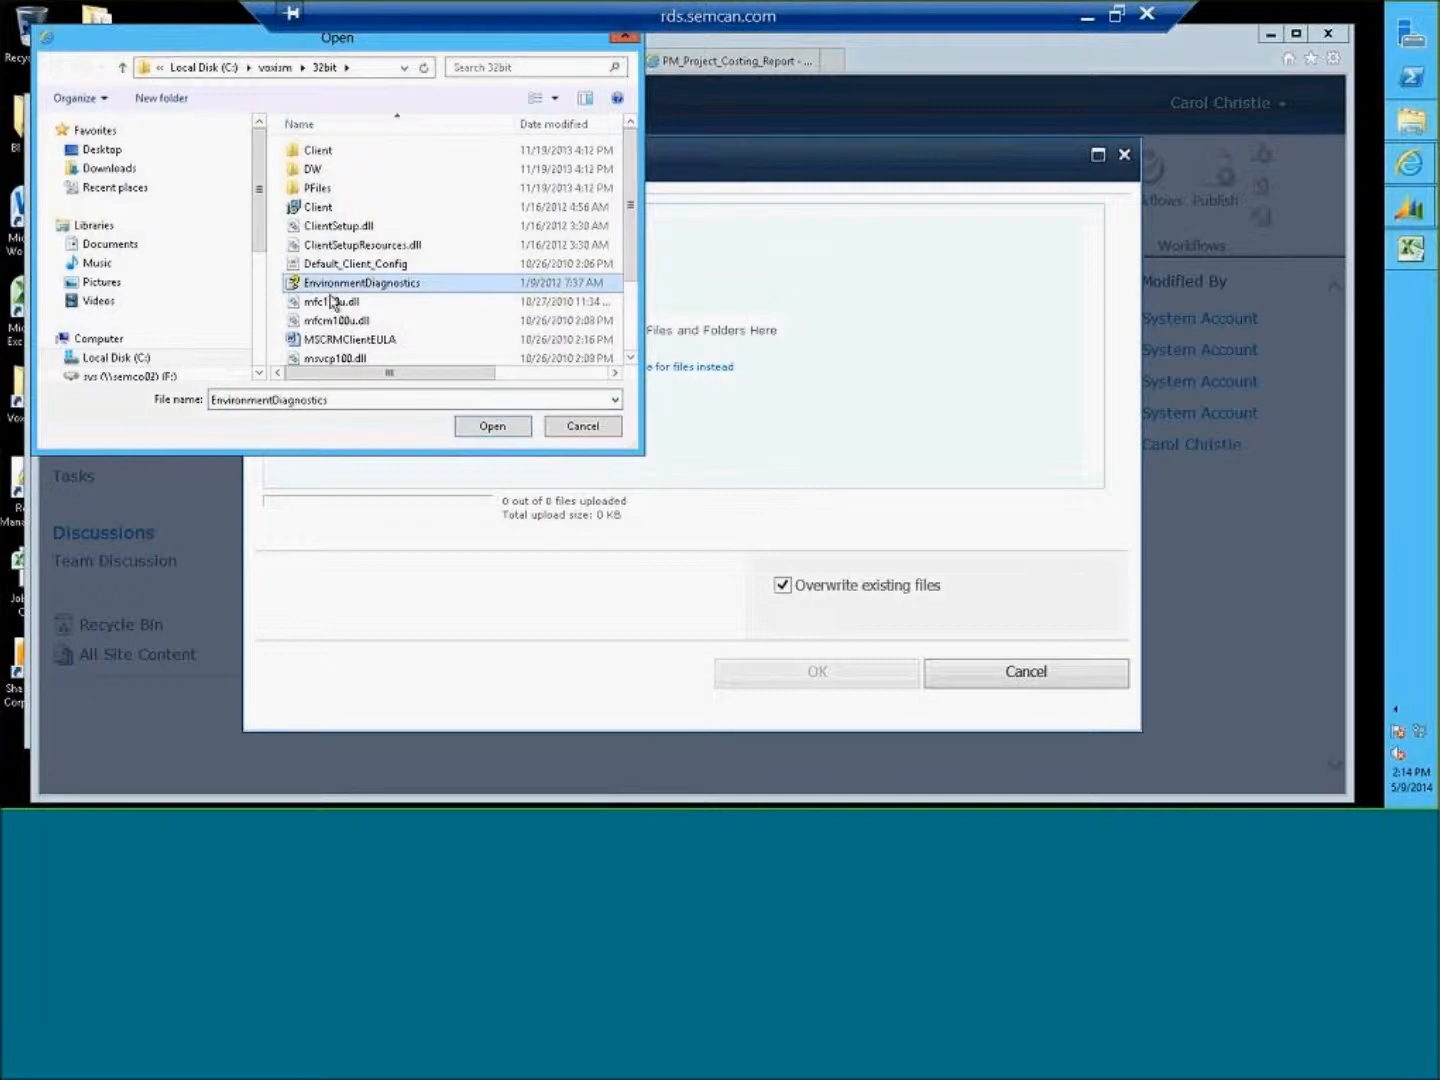
{"action": "left_click", "coordinate": [333, 303], "text": "ctrl"}
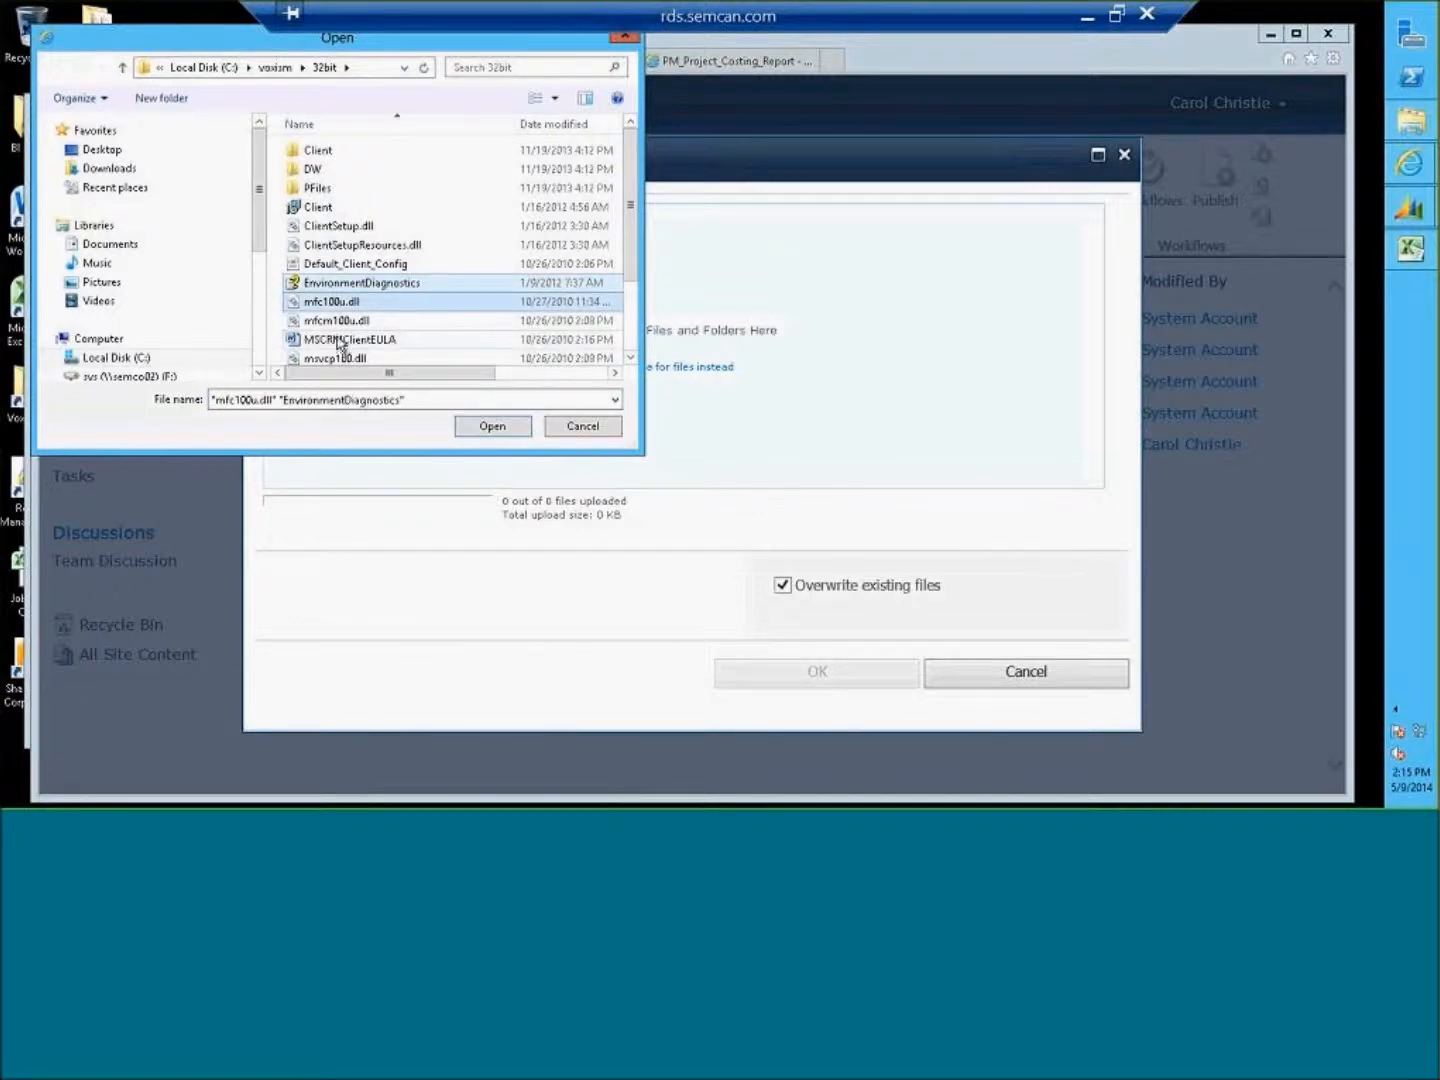
{"action": "left_click", "coordinate": [570, 430]}
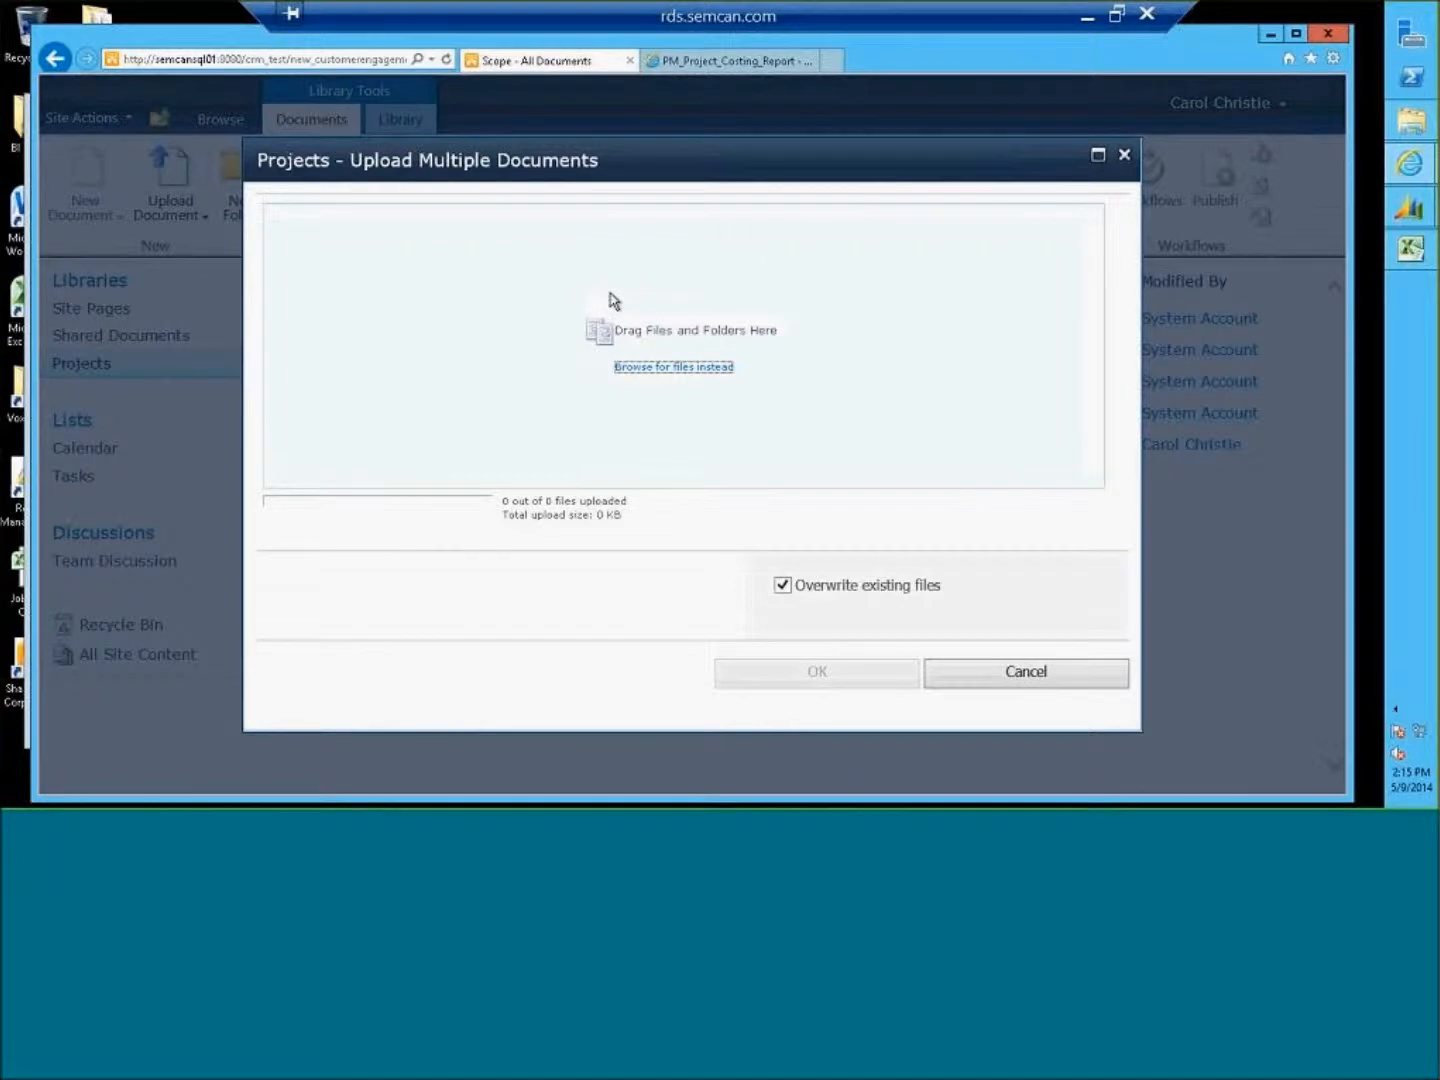
{"action": "left_click", "coordinate": [1068, 677]}
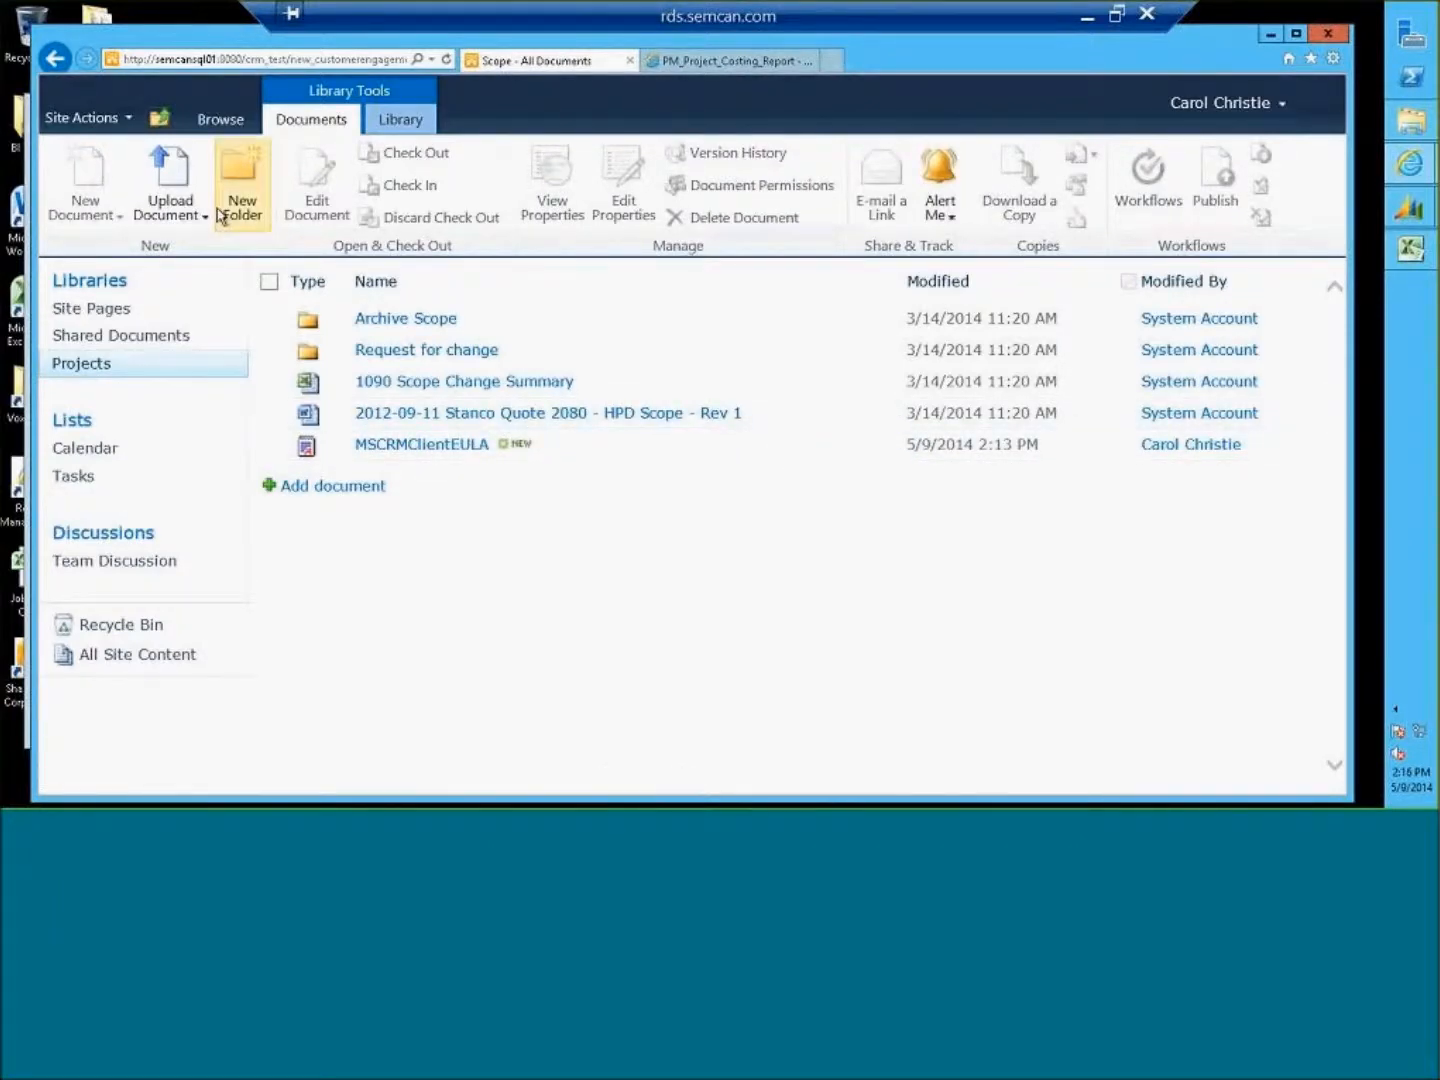
Return to the Projects library root, view the IND-MIN-TEST-4 folder in a File Explorer window, and close that window.
{"action": "left_click", "coordinate": [55, 59]}
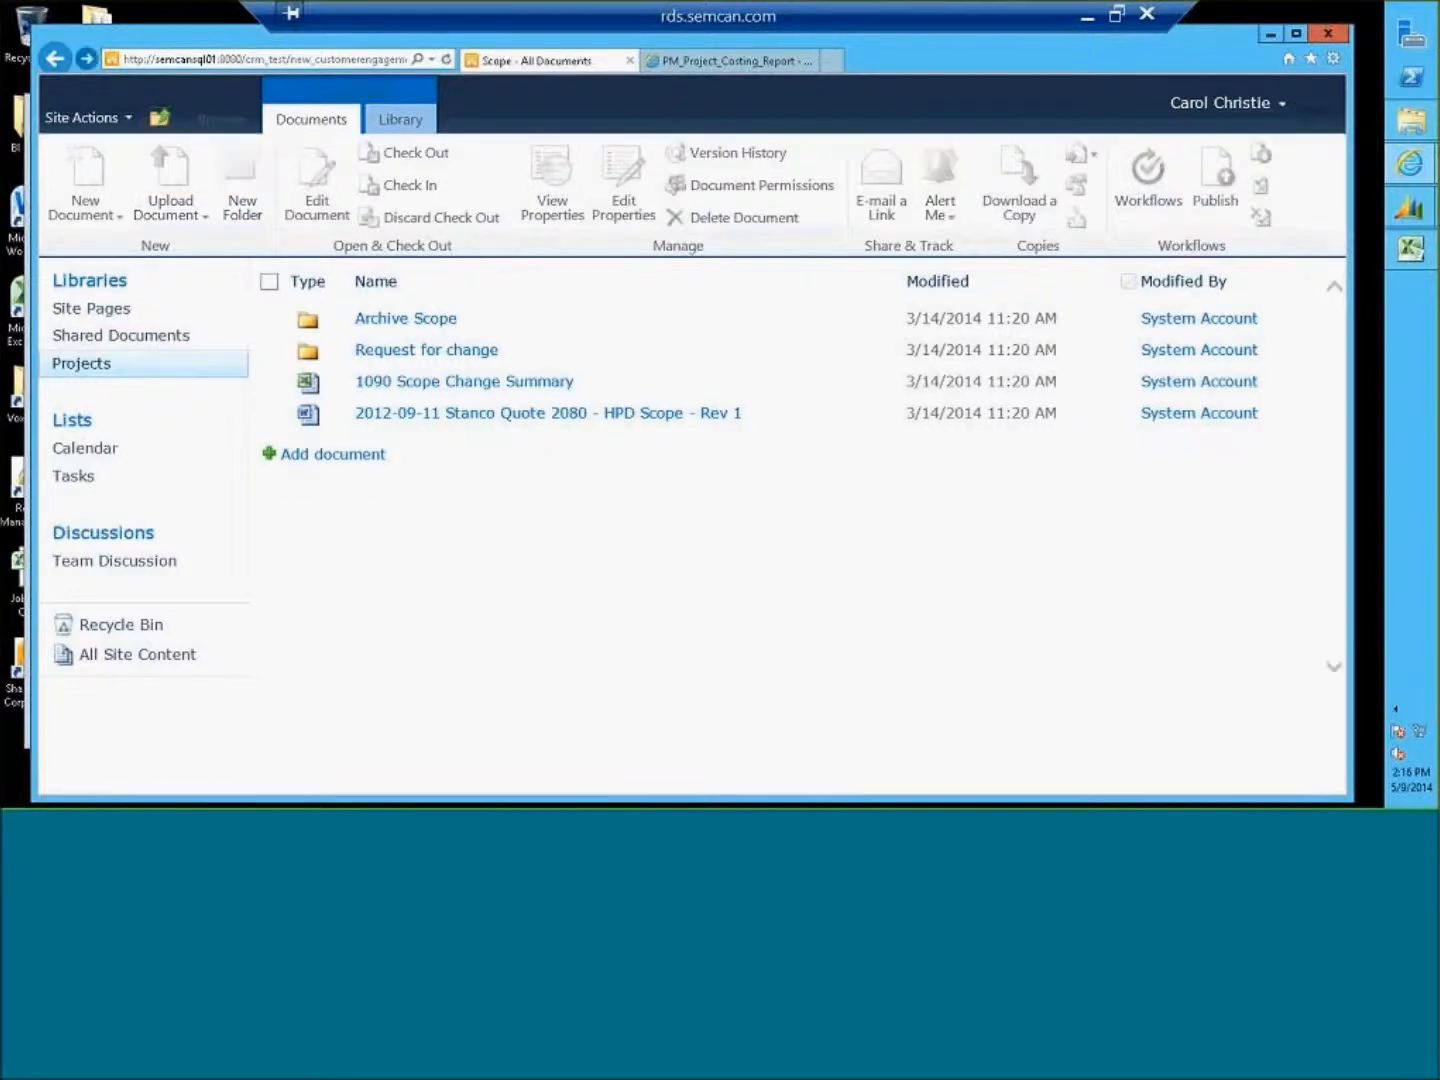
{"action": "left_click", "coordinate": [62, 61]}
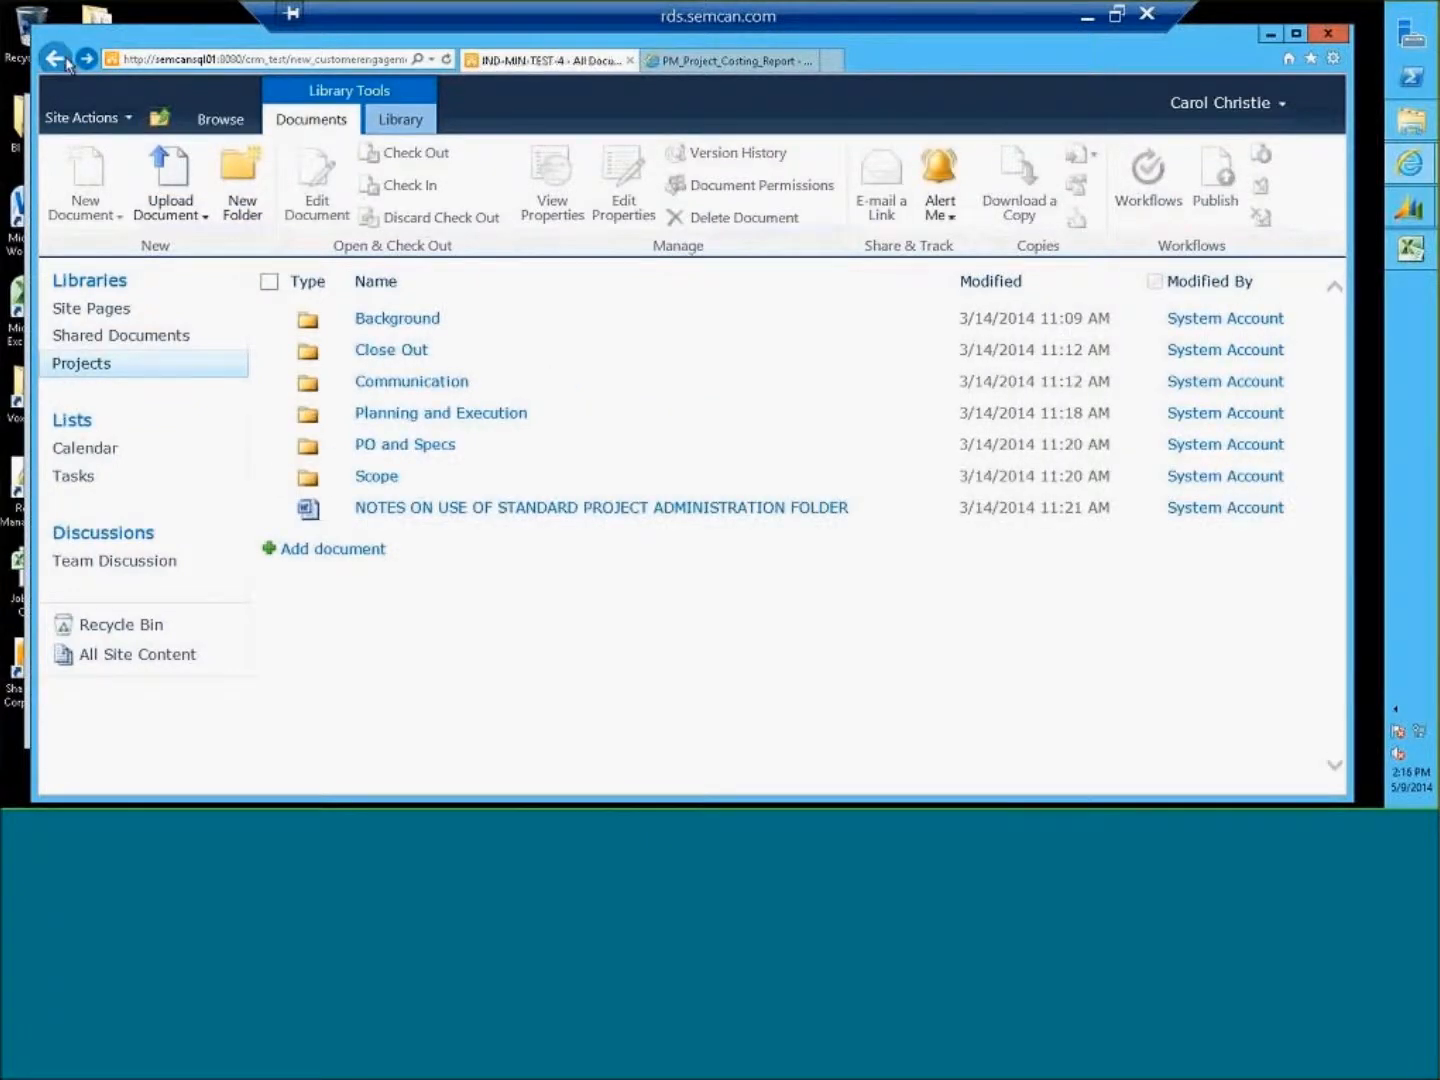
{"action": "left_click", "coordinate": [57, 59]}
{"action": "left_click", "coordinate": [57, 58]}
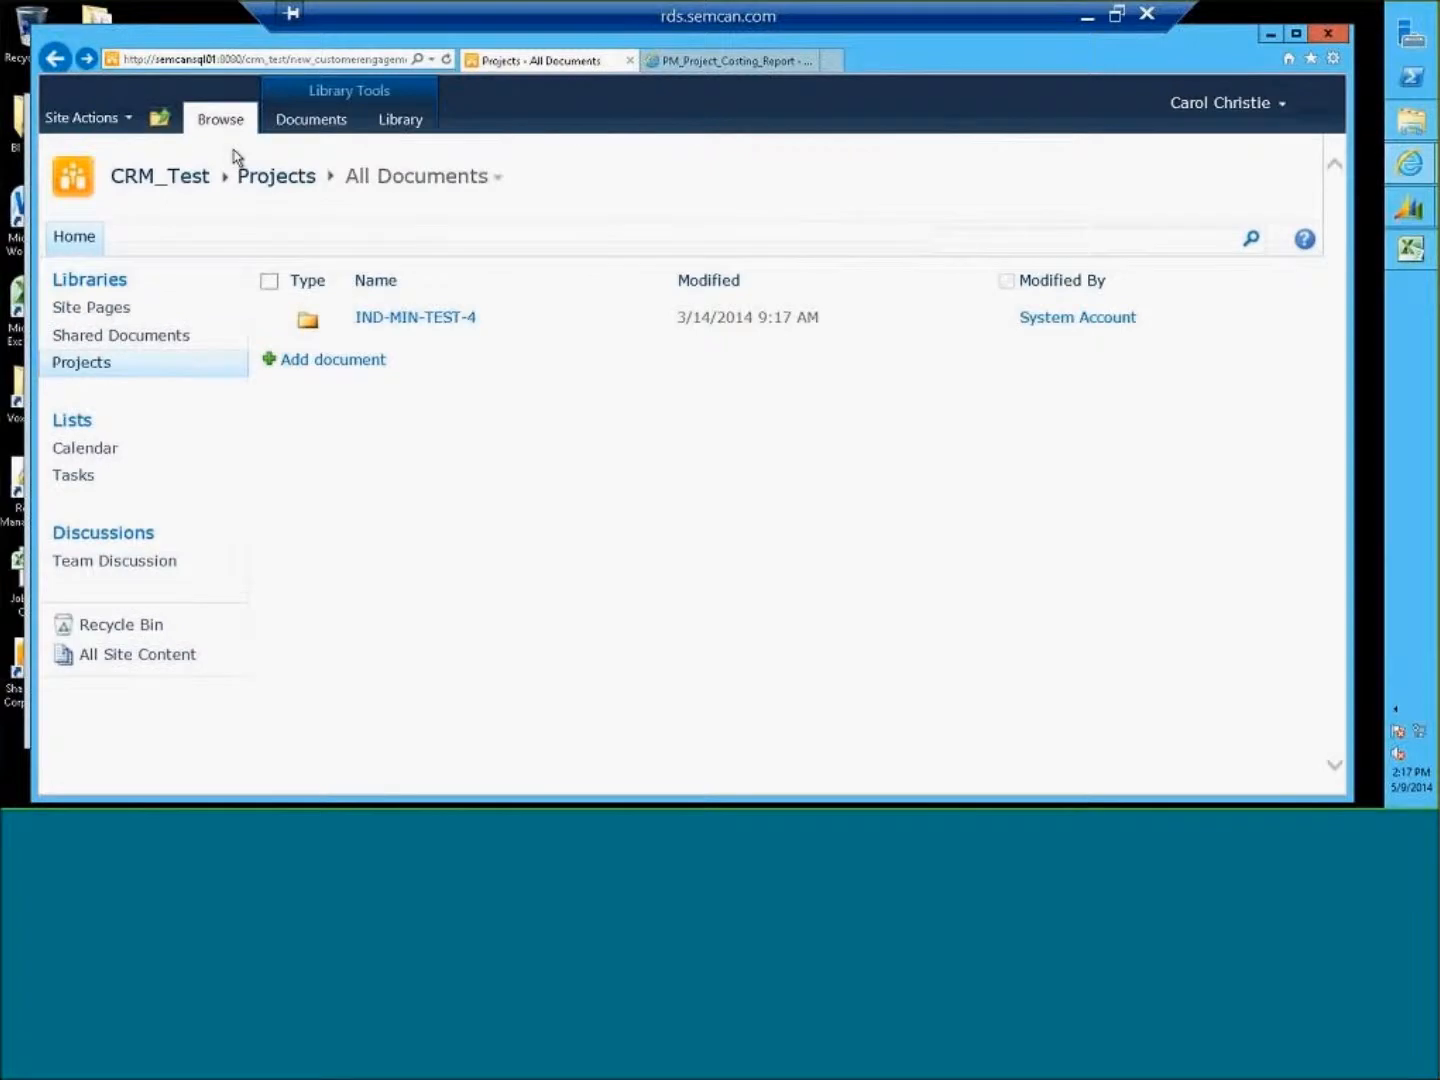
{"action": "left_click", "coordinate": [399, 320]}
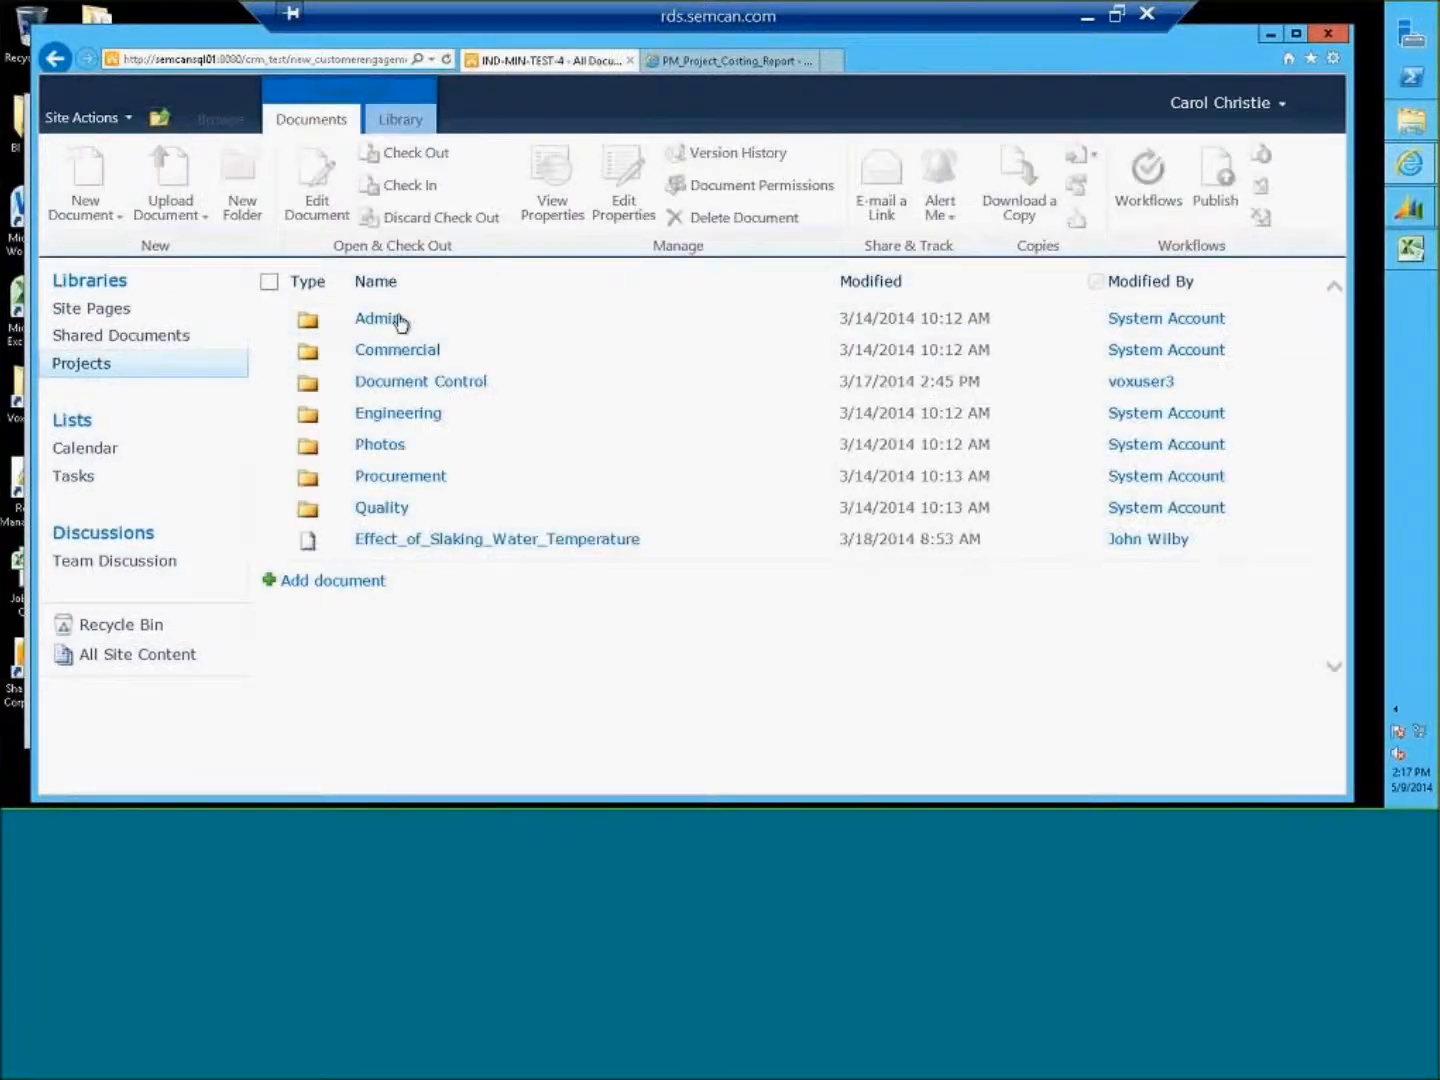
{"action": "left_click", "coordinate": [428, 125]}
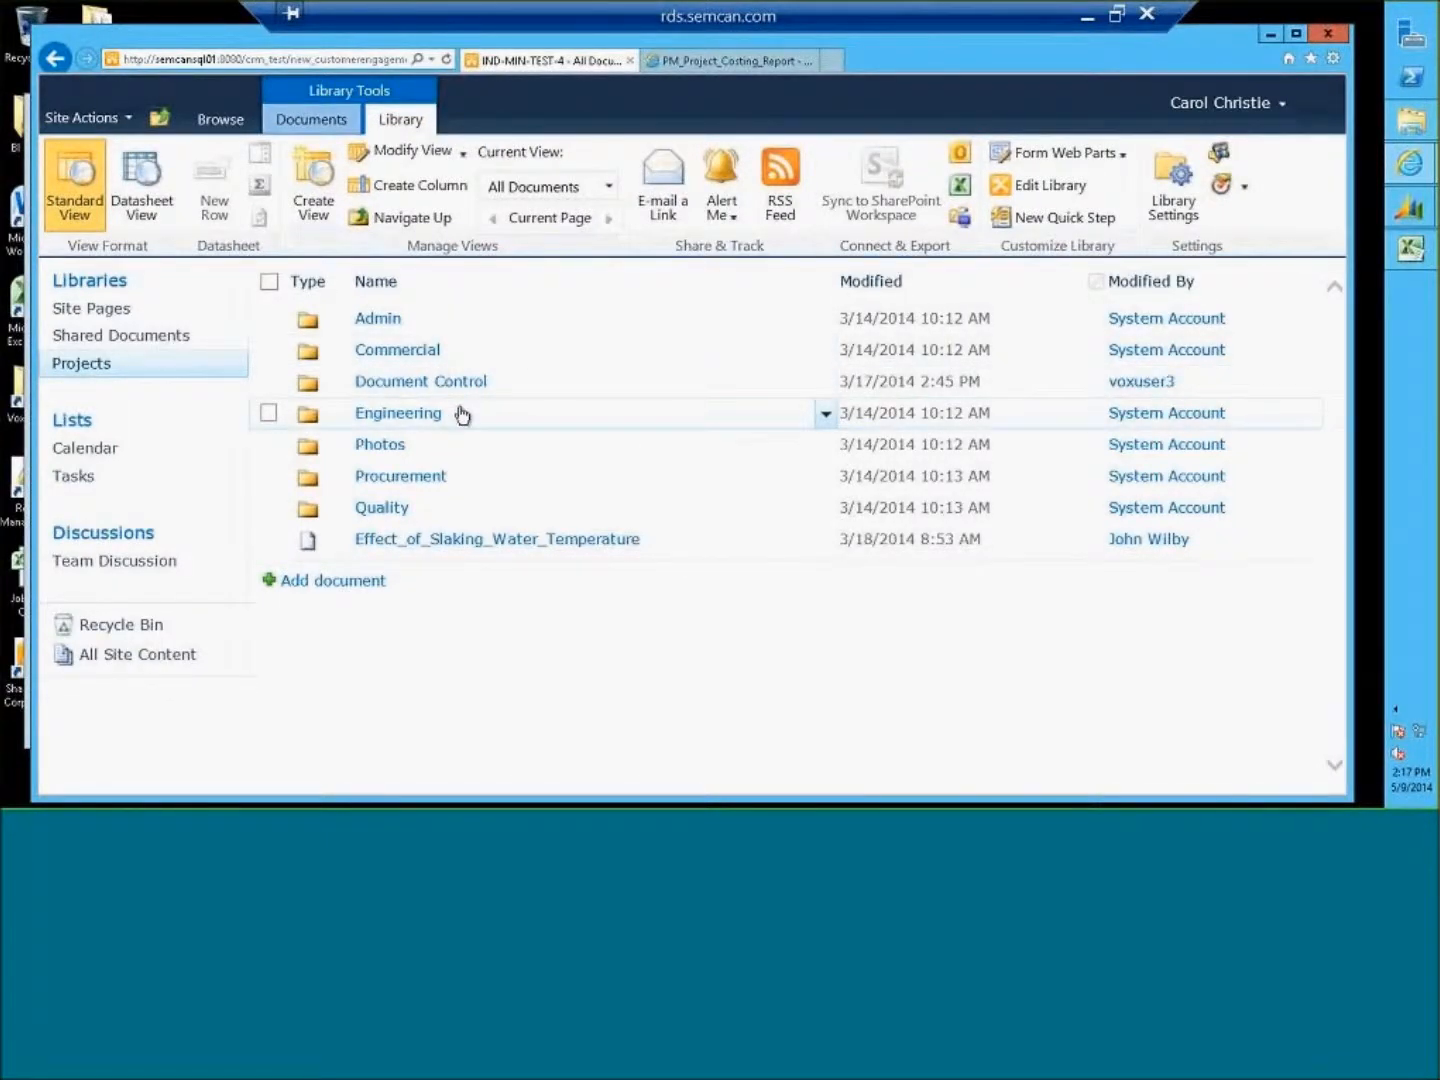
{"action": "left_click", "coordinate": [962, 221]}
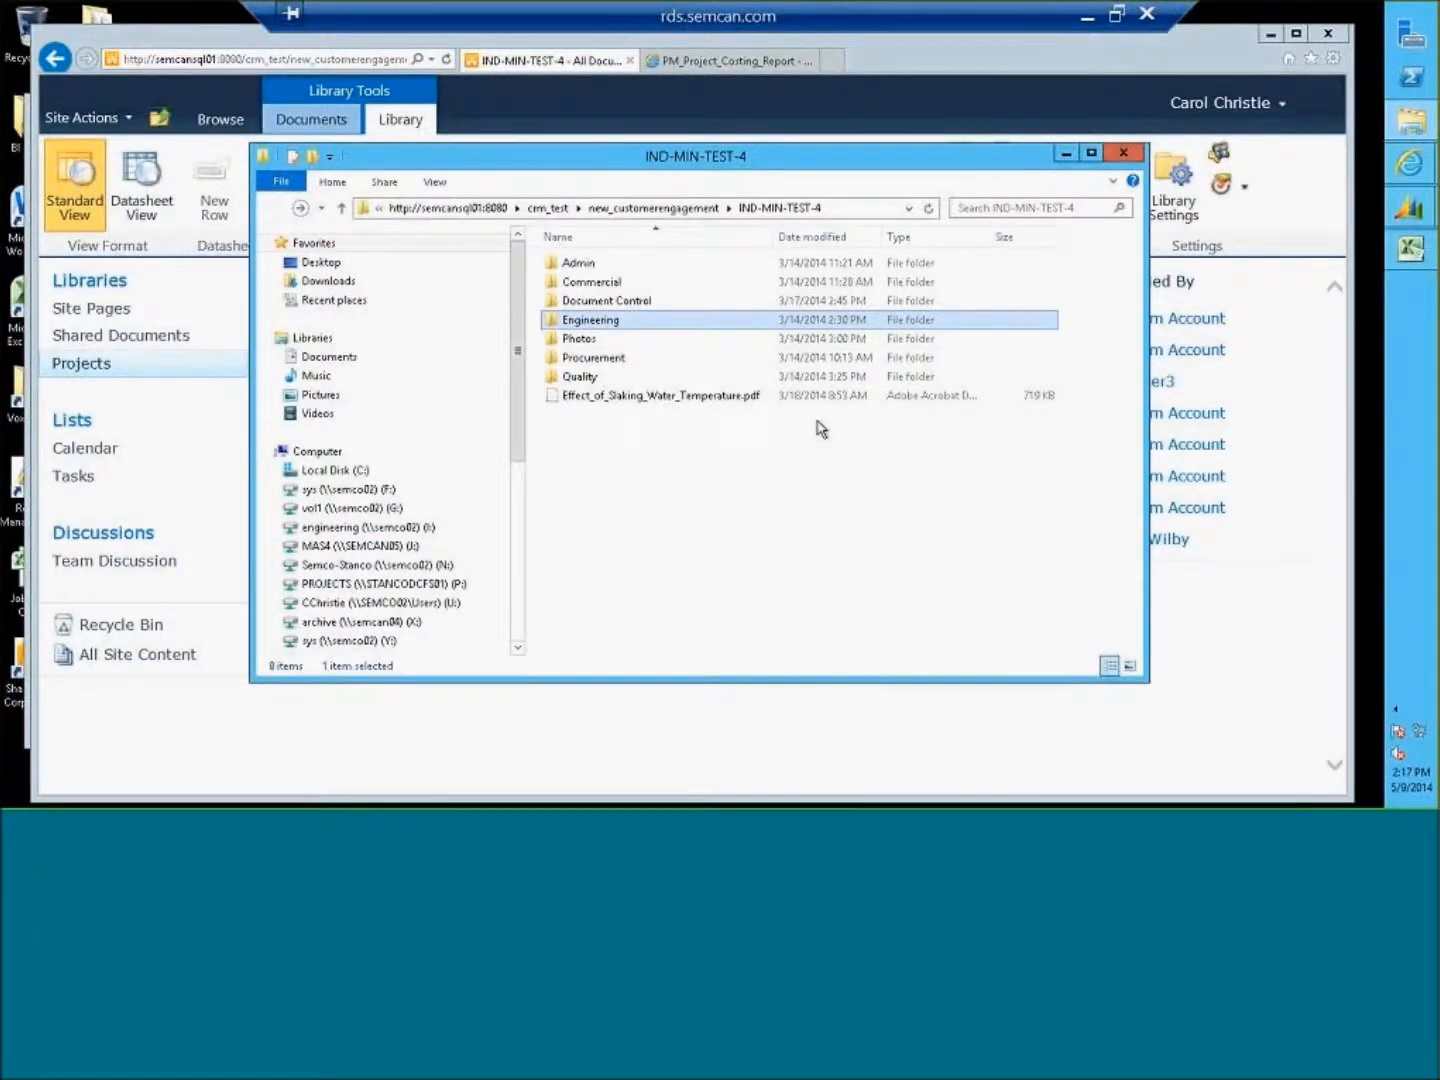
{"action": "left_click", "coordinate": [815, 486]}
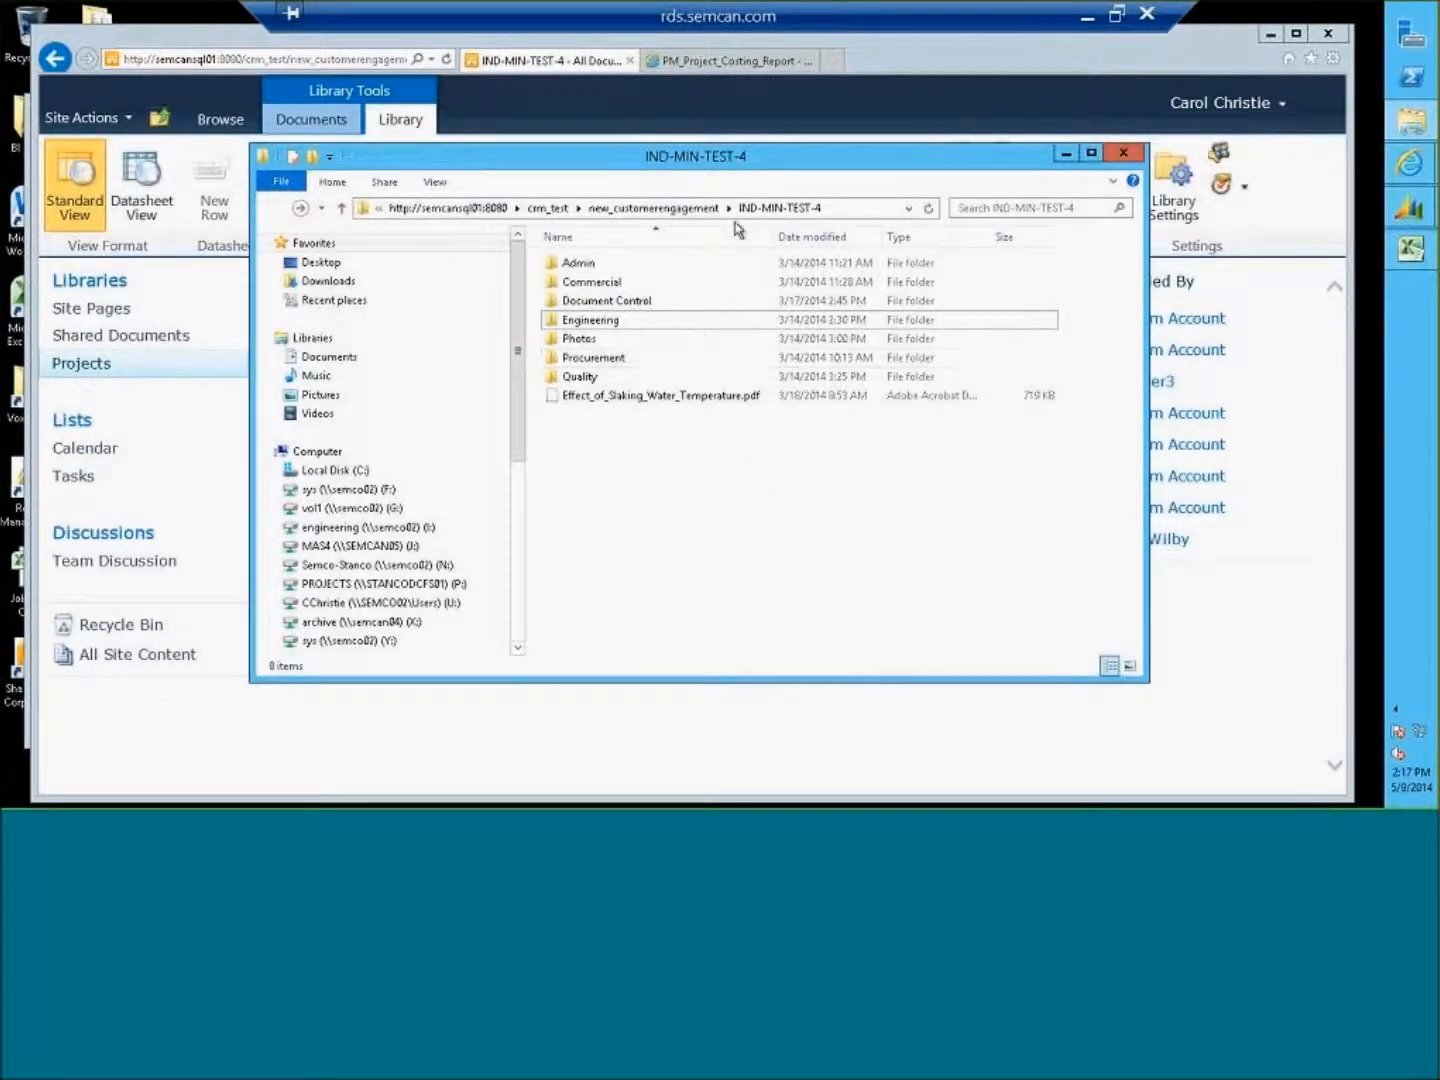
{"action": "left_click", "coordinate": [1122, 156]}
Create a new folder named "Project asbc" at the root of the Projects library.
{"action": "left_click", "coordinate": [60, 59]}
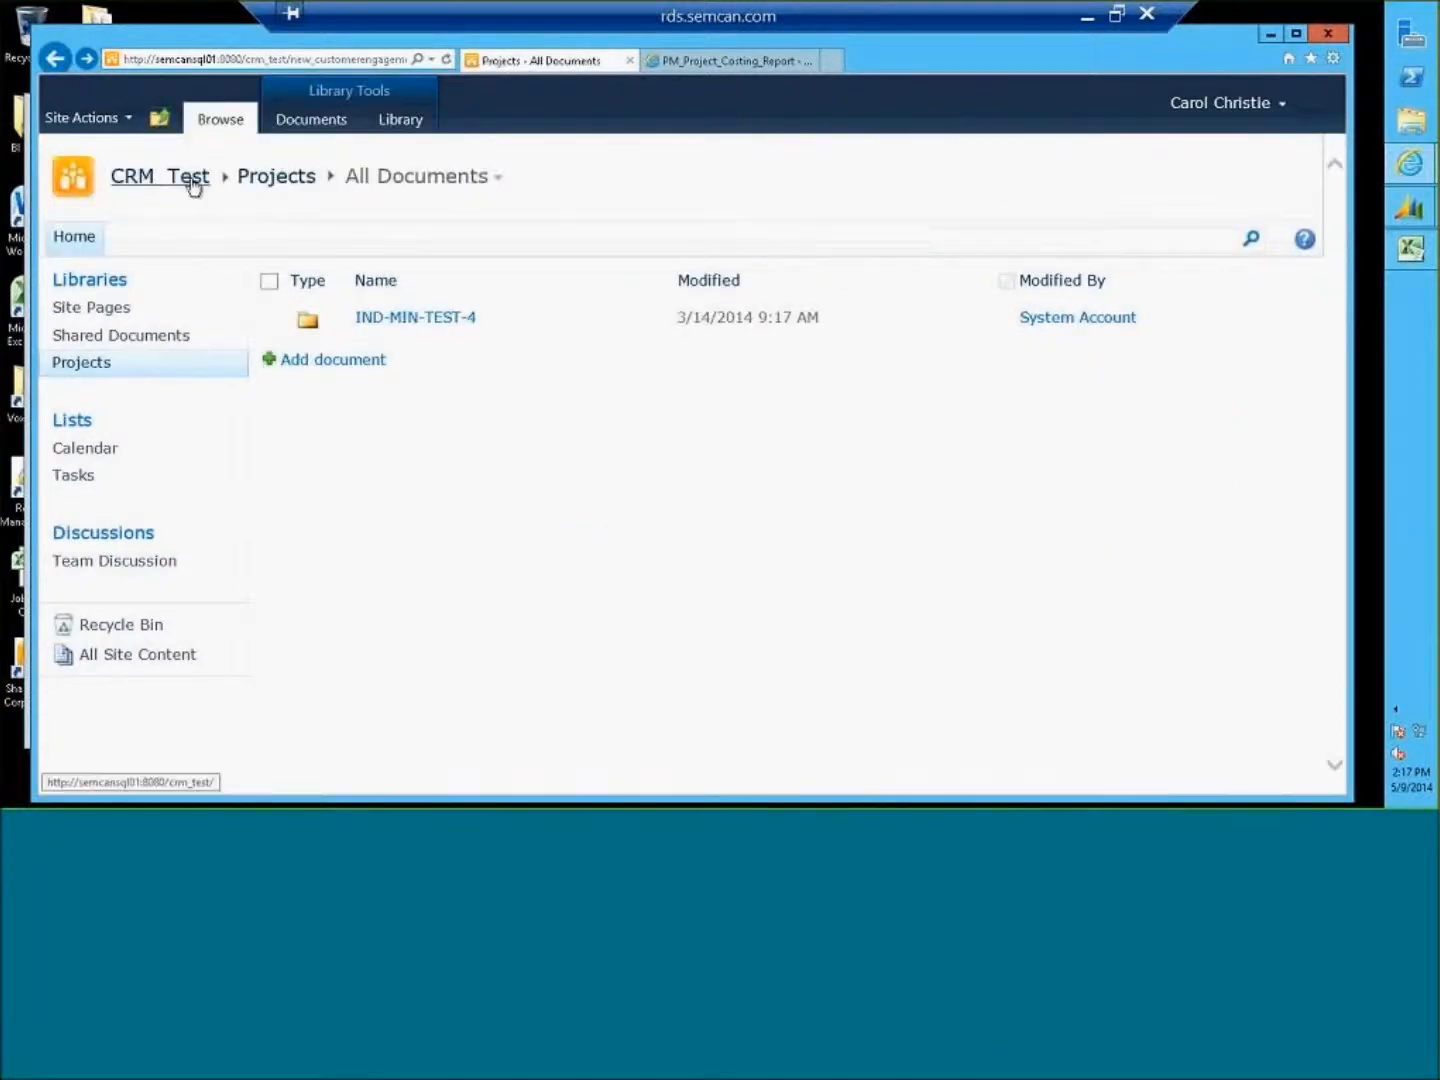
{"action": "left_click", "coordinate": [350, 121]}
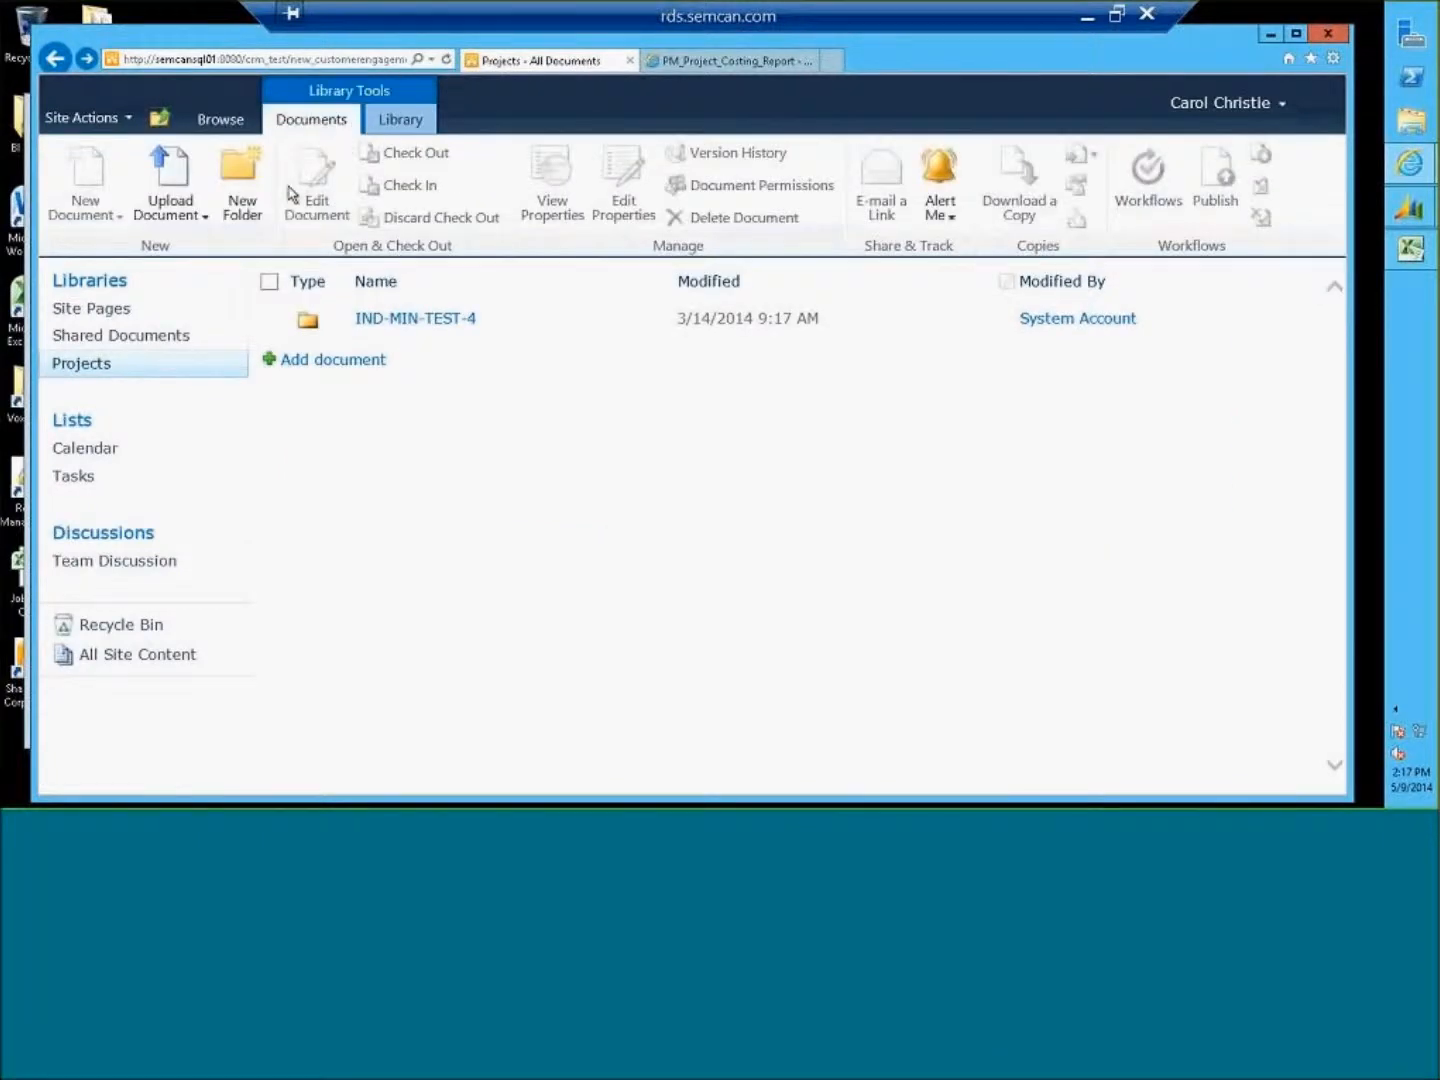
{"action": "left_click", "coordinate": [246, 195]}
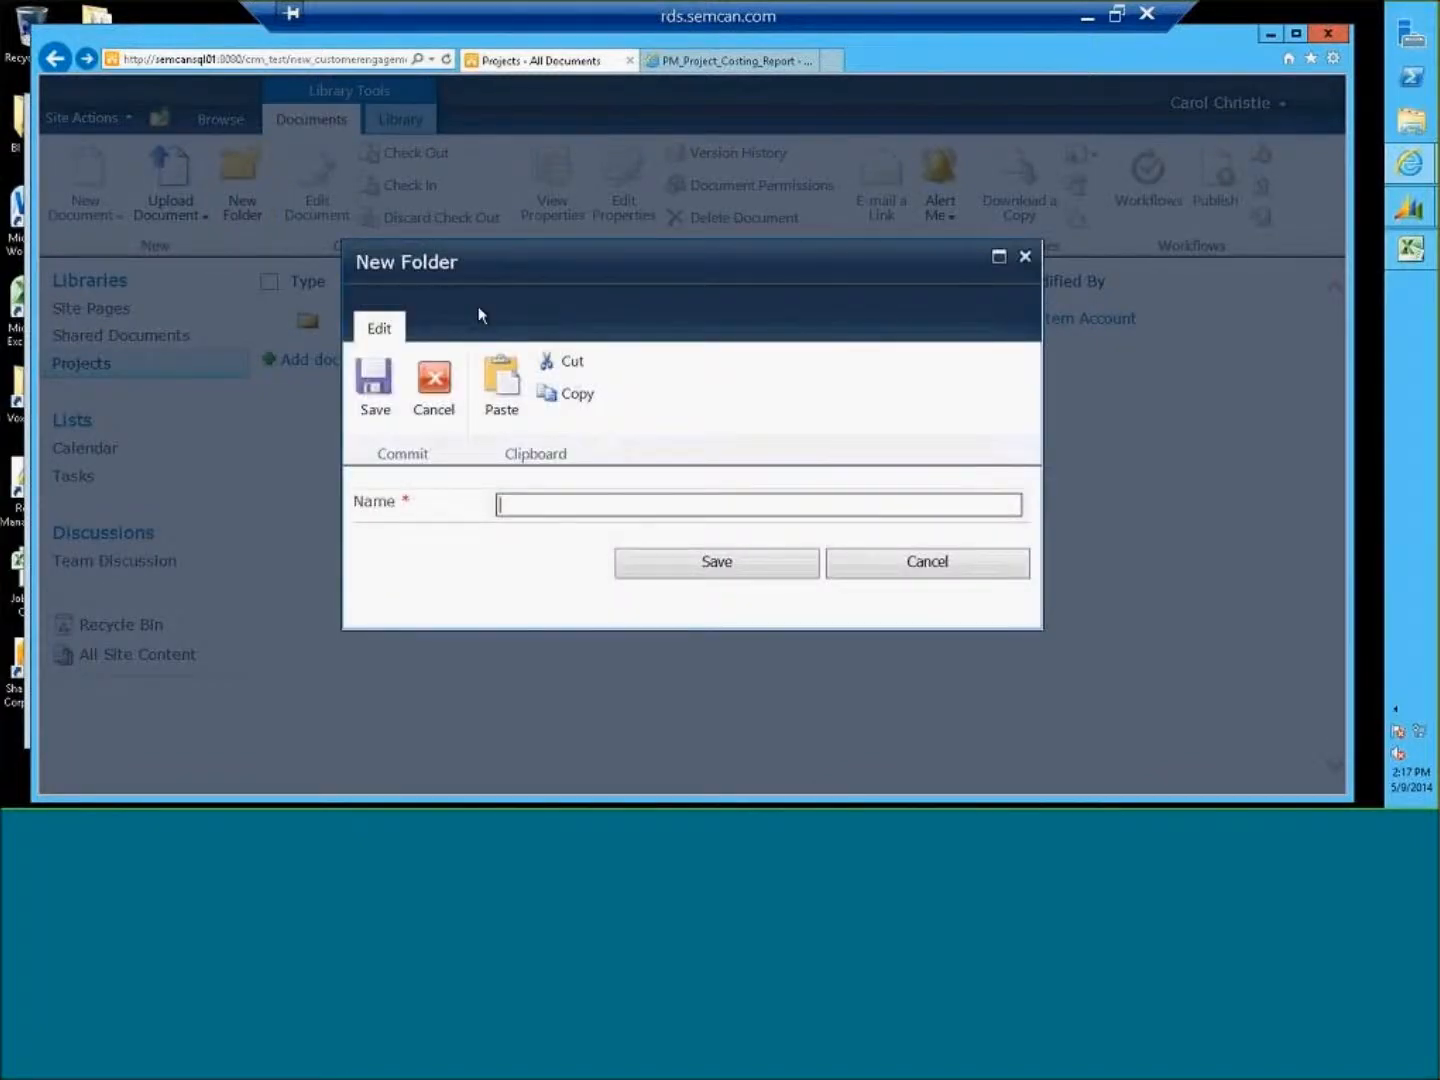
{"action": "type", "text": "Project asbd"}
{"action": "left_click", "coordinate": [705, 571]}
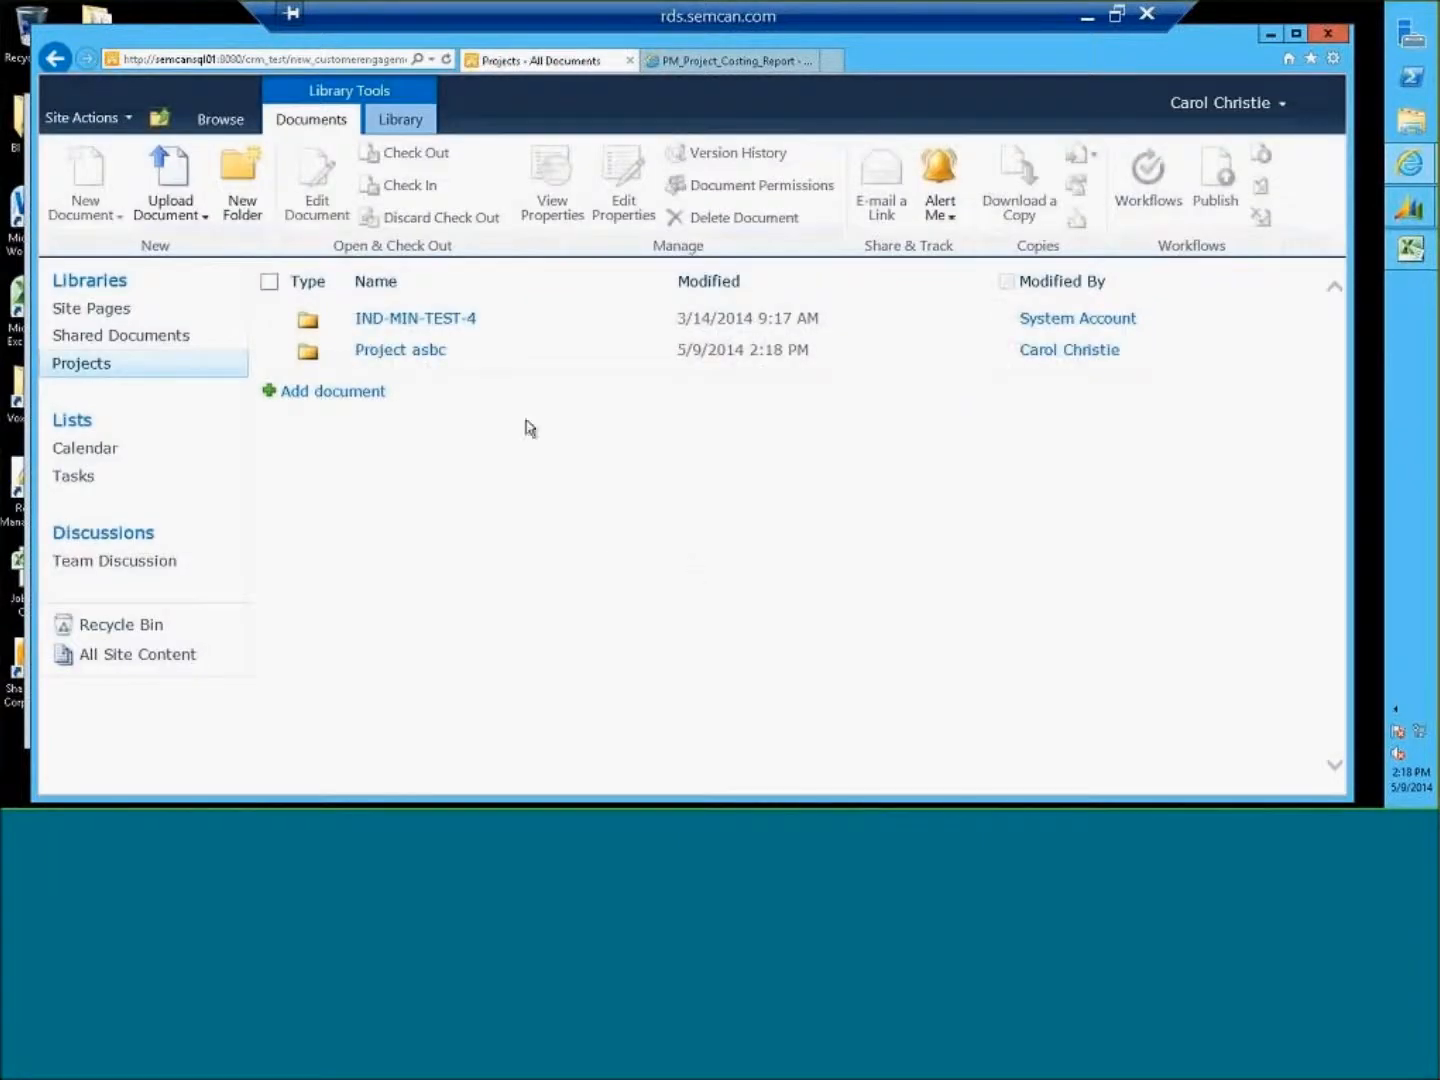
Open the new Project asbc folder and show it in a File Explorer window.
{"action": "left_click", "coordinate": [392, 358]}
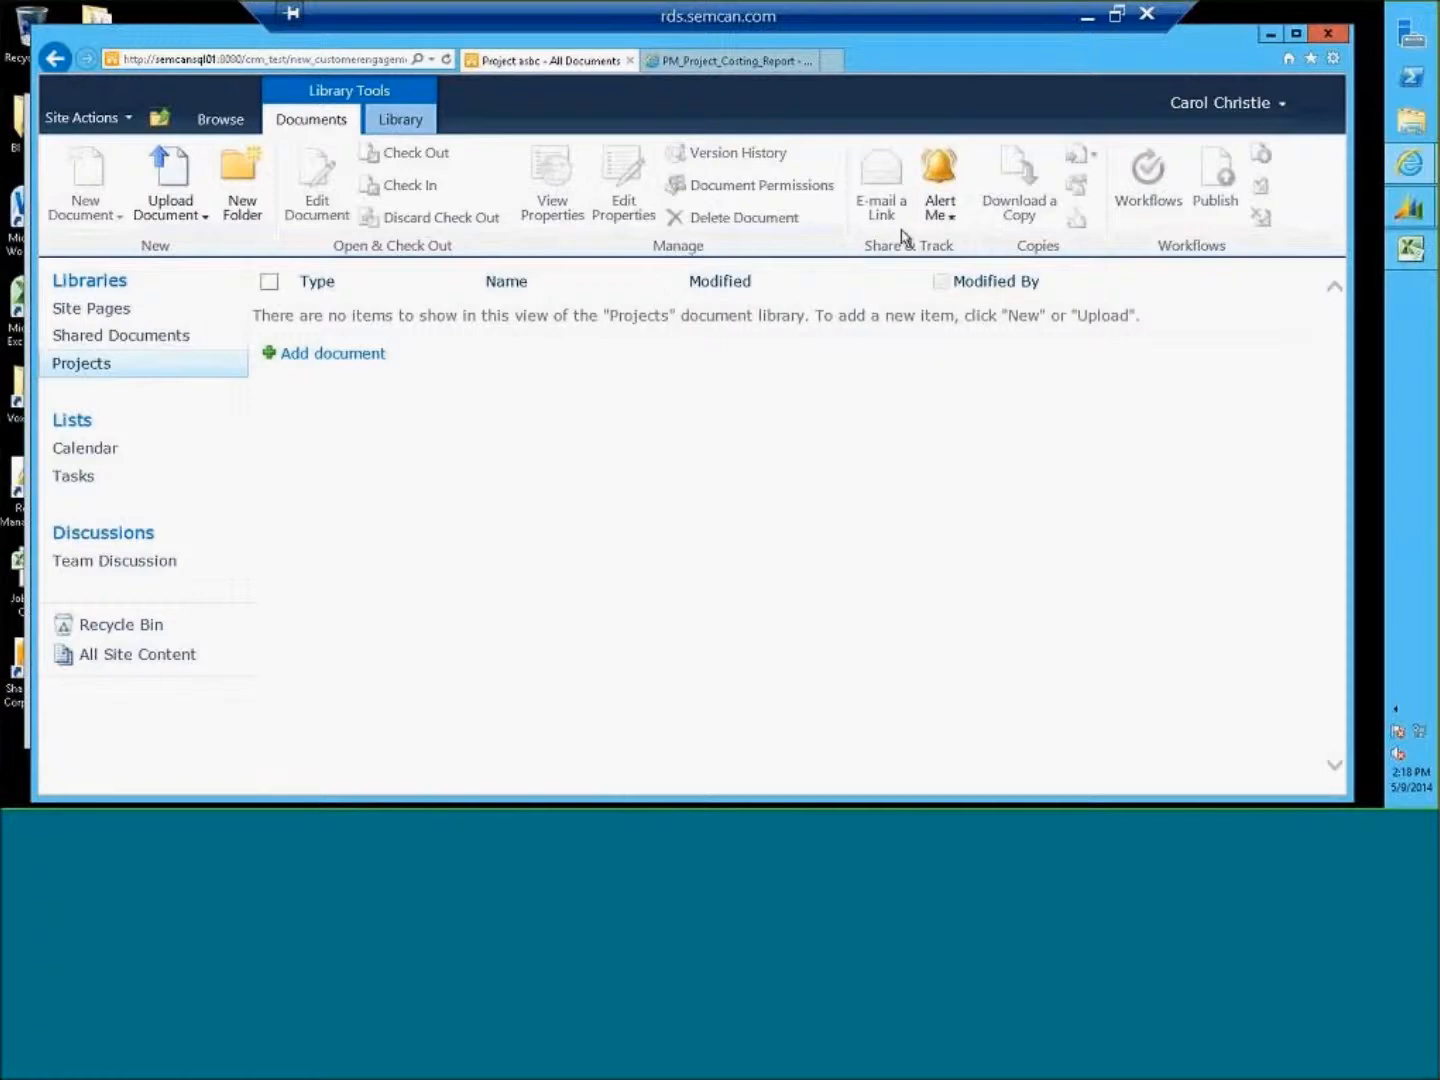
{"action": "left_click", "coordinate": [419, 122]}
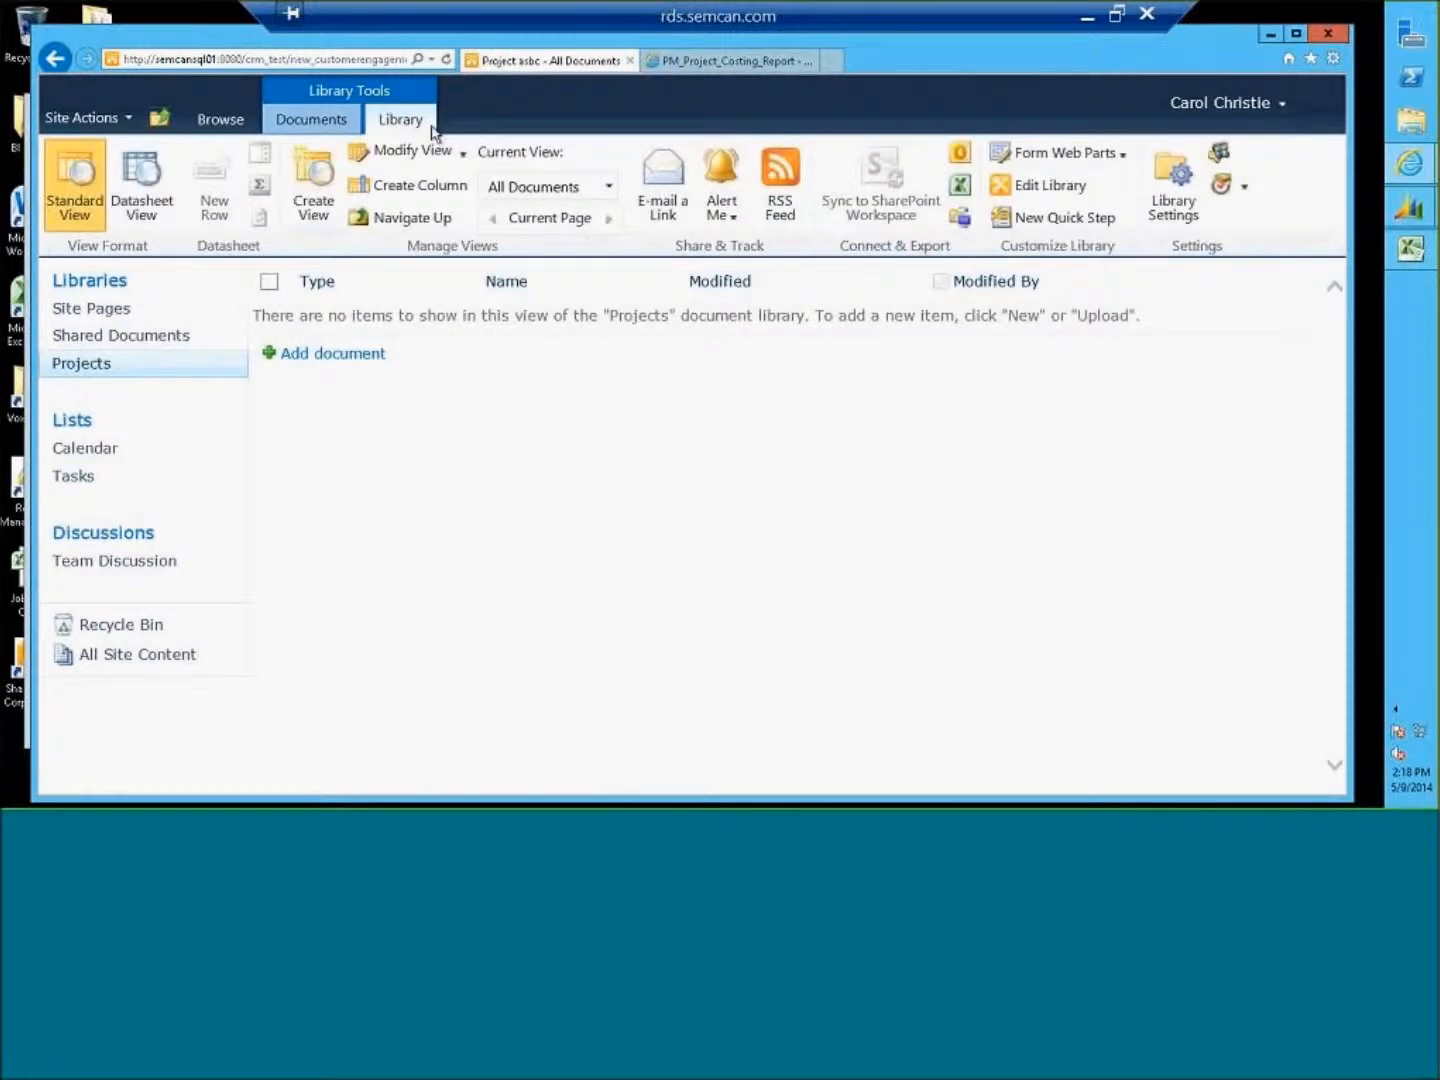
{"action": "left_click", "coordinate": [960, 222]}
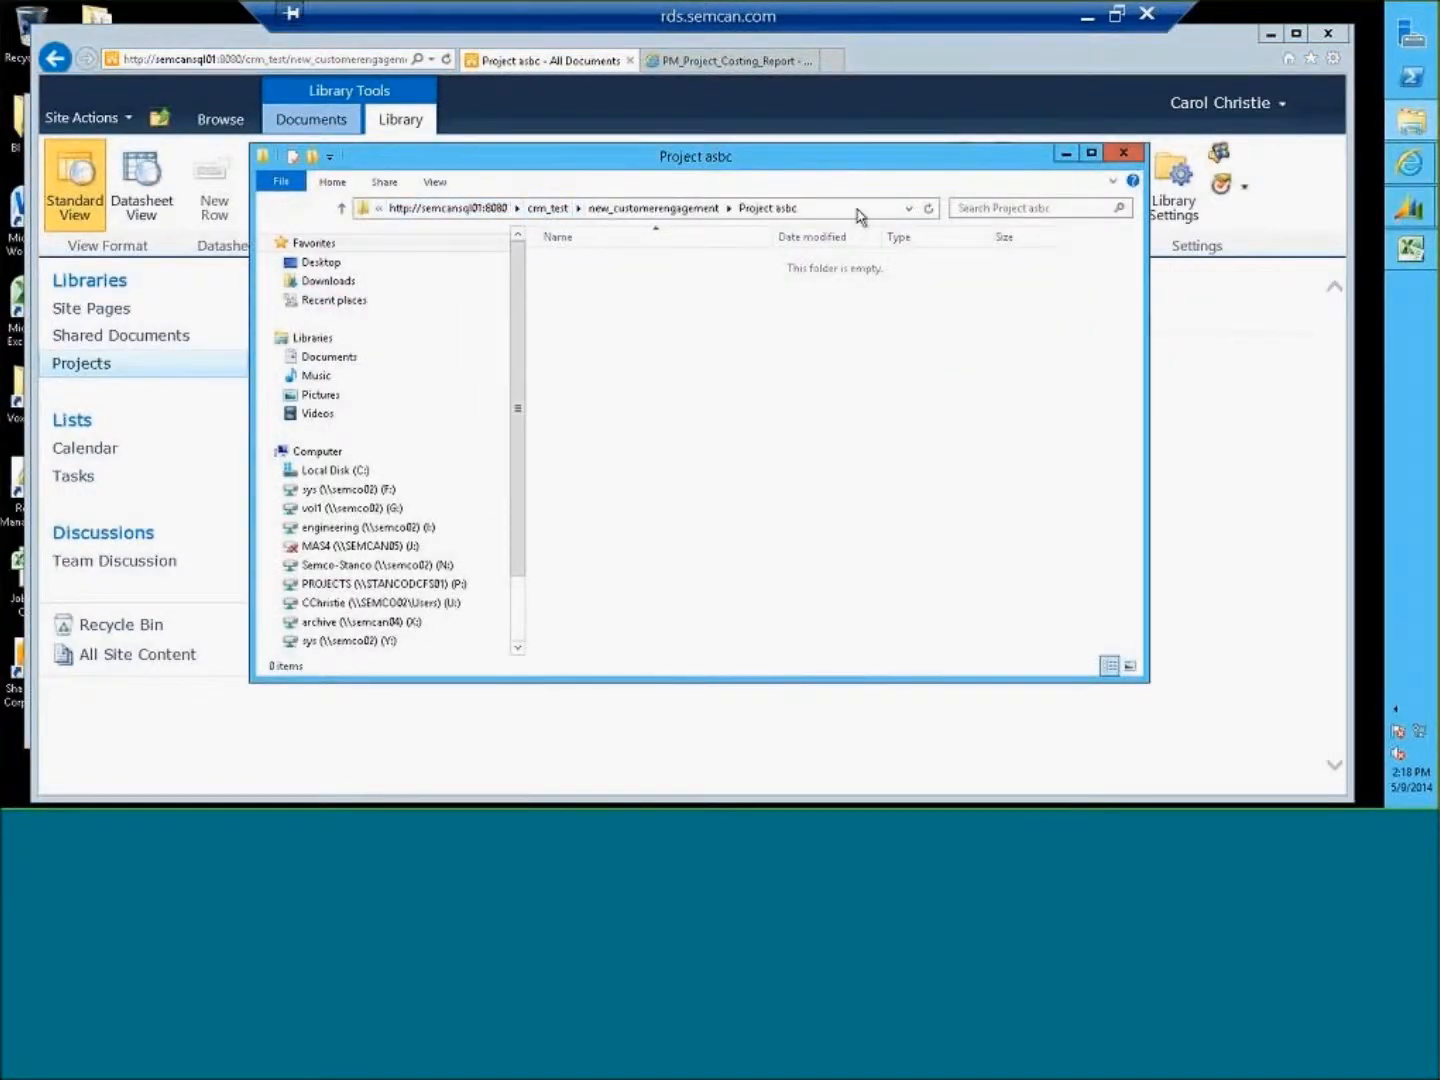
Open a second File Explorer window and place it so it is visible alongside the Project asbc window.
{"action": "left_click", "coordinate": [1413, 122]}
{"action": "left_click", "coordinate": [1409, 124]}
{"action": "left_click", "coordinate": [1410, 124]}
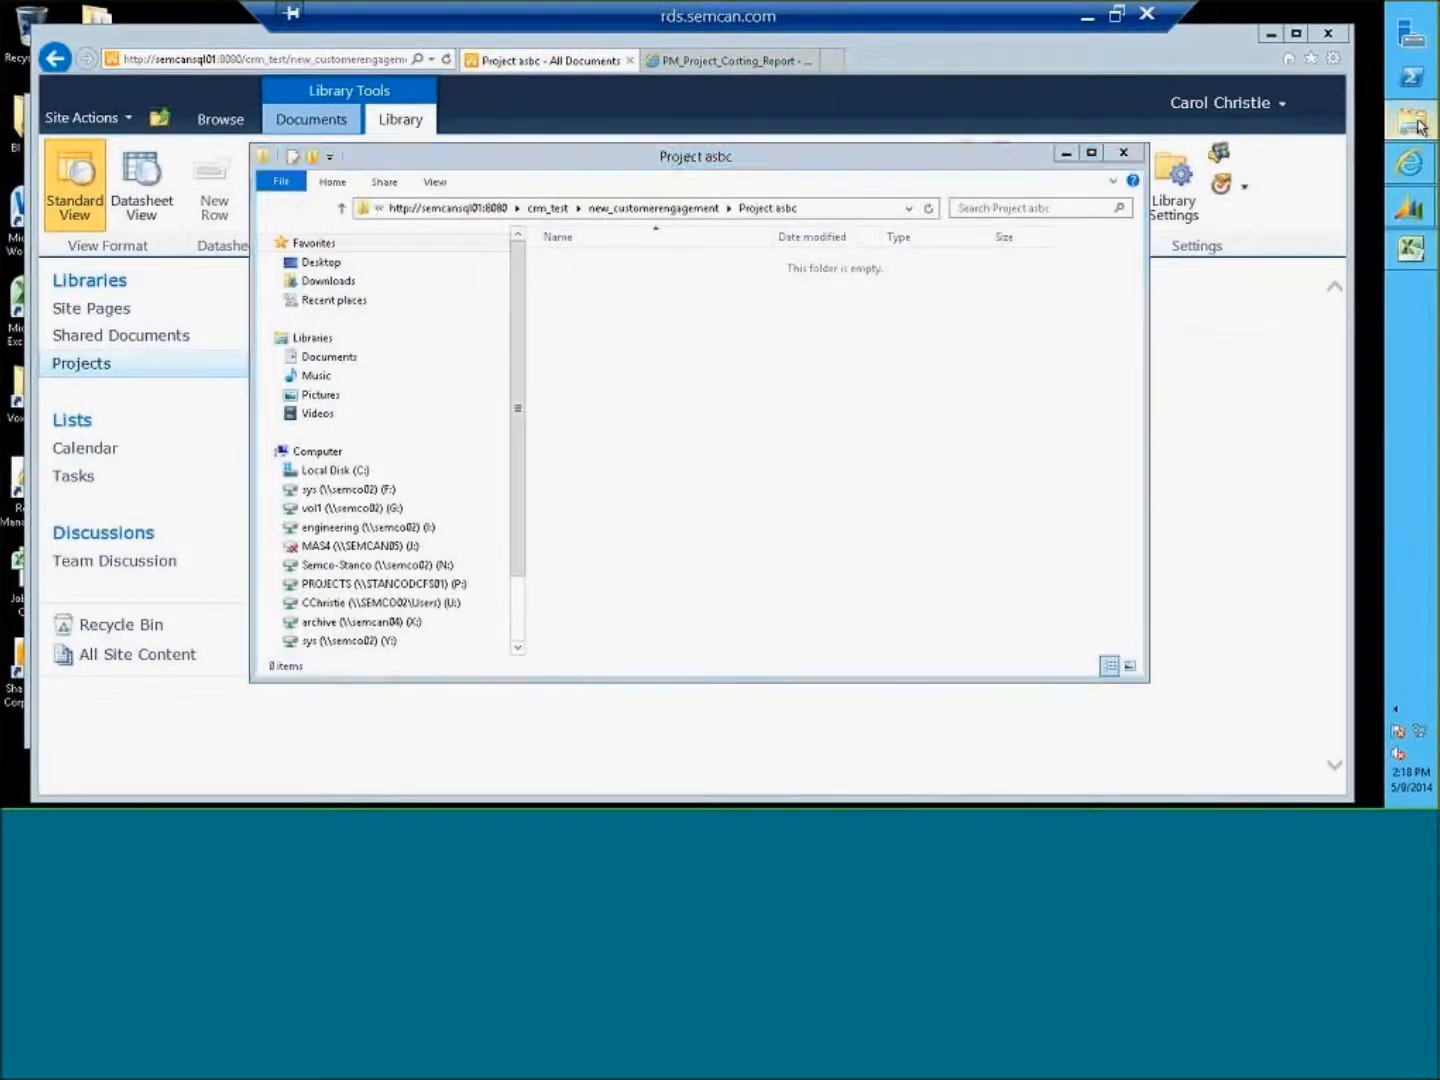
{"action": "right_click", "coordinate": [1407, 128]}
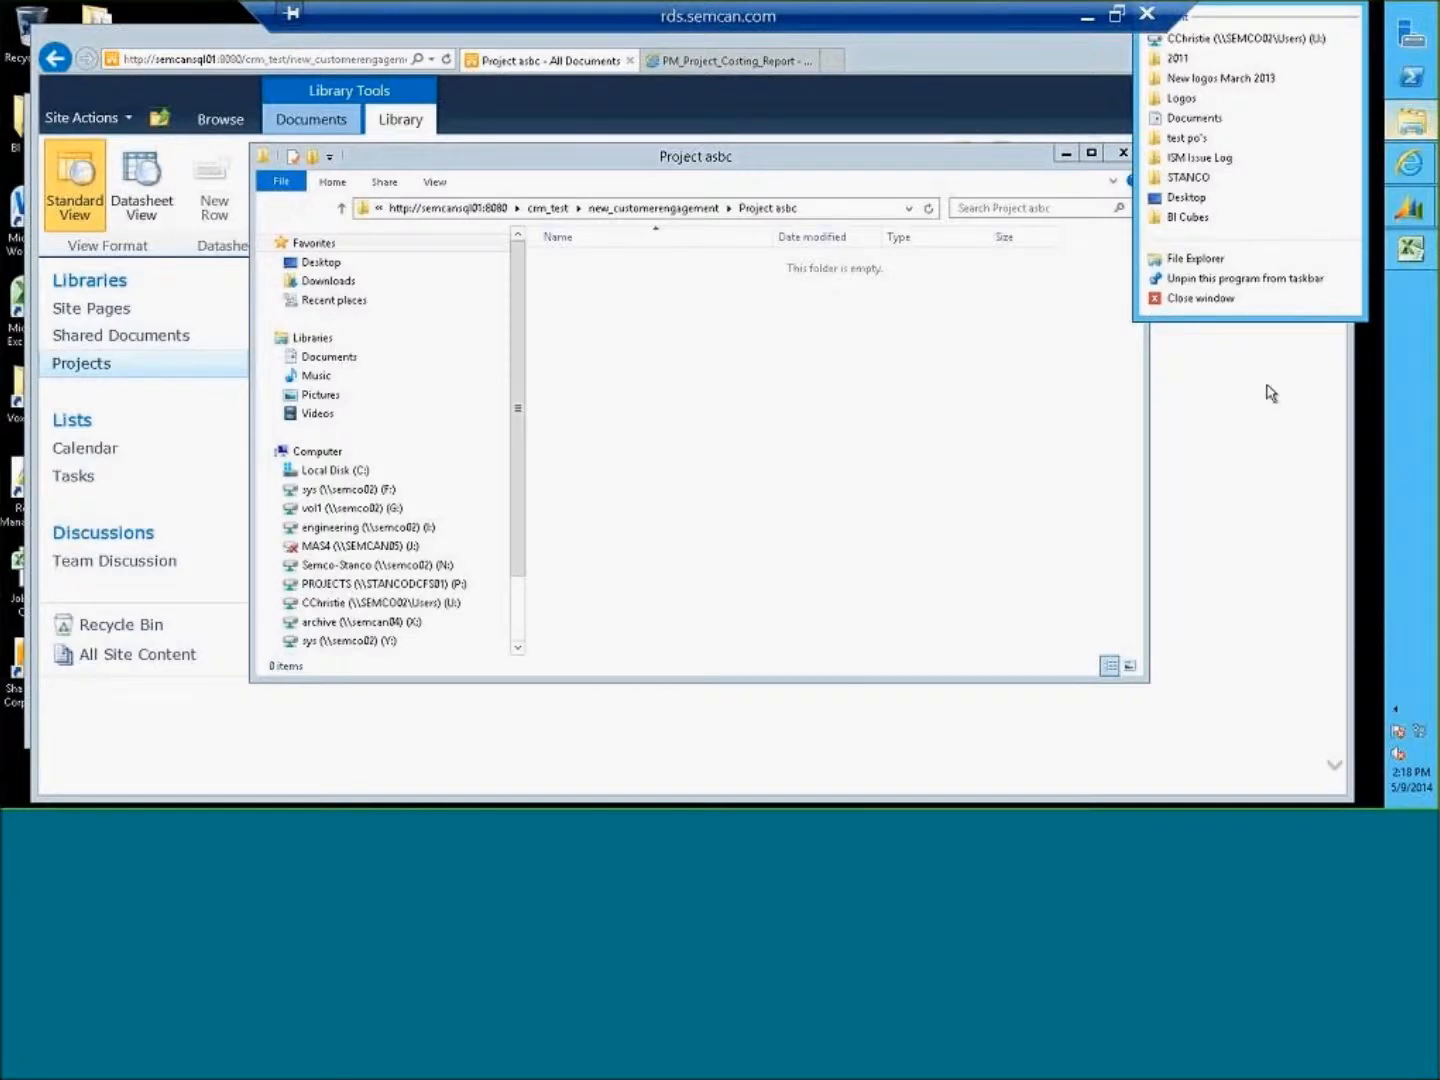
{"action": "left_click", "coordinate": [1195, 258]}
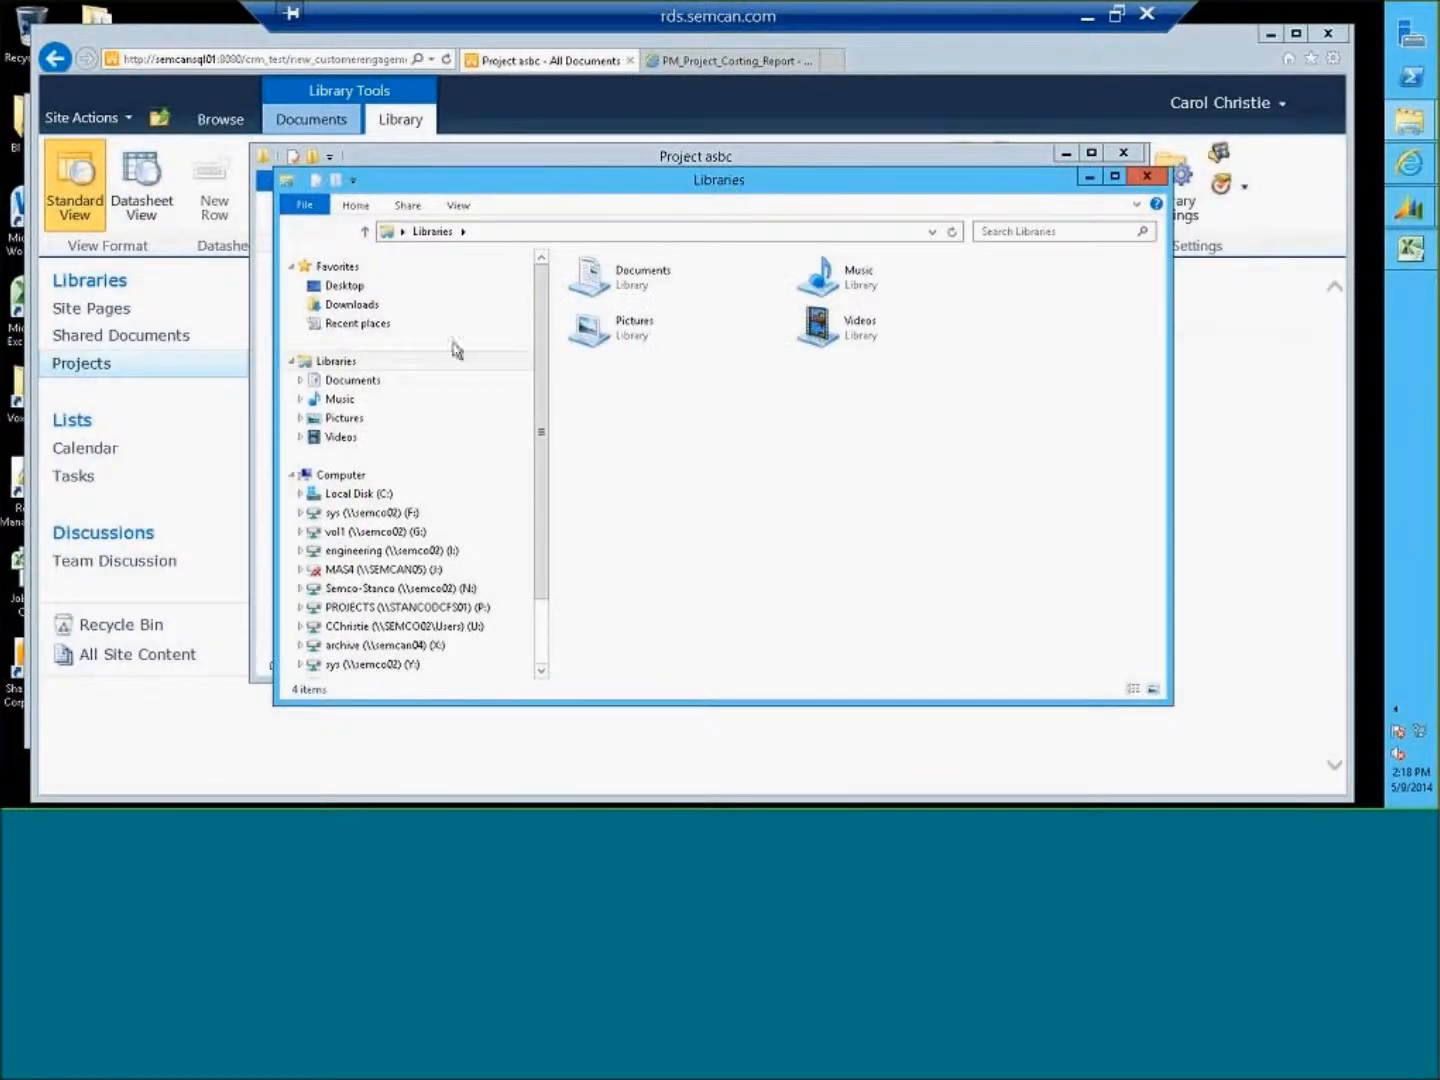
{"action": "left_click_drag", "start_coordinate": [874, 302], "coordinate": [895, 304]}
{"action": "left_click", "coordinate": [1089, 481]}
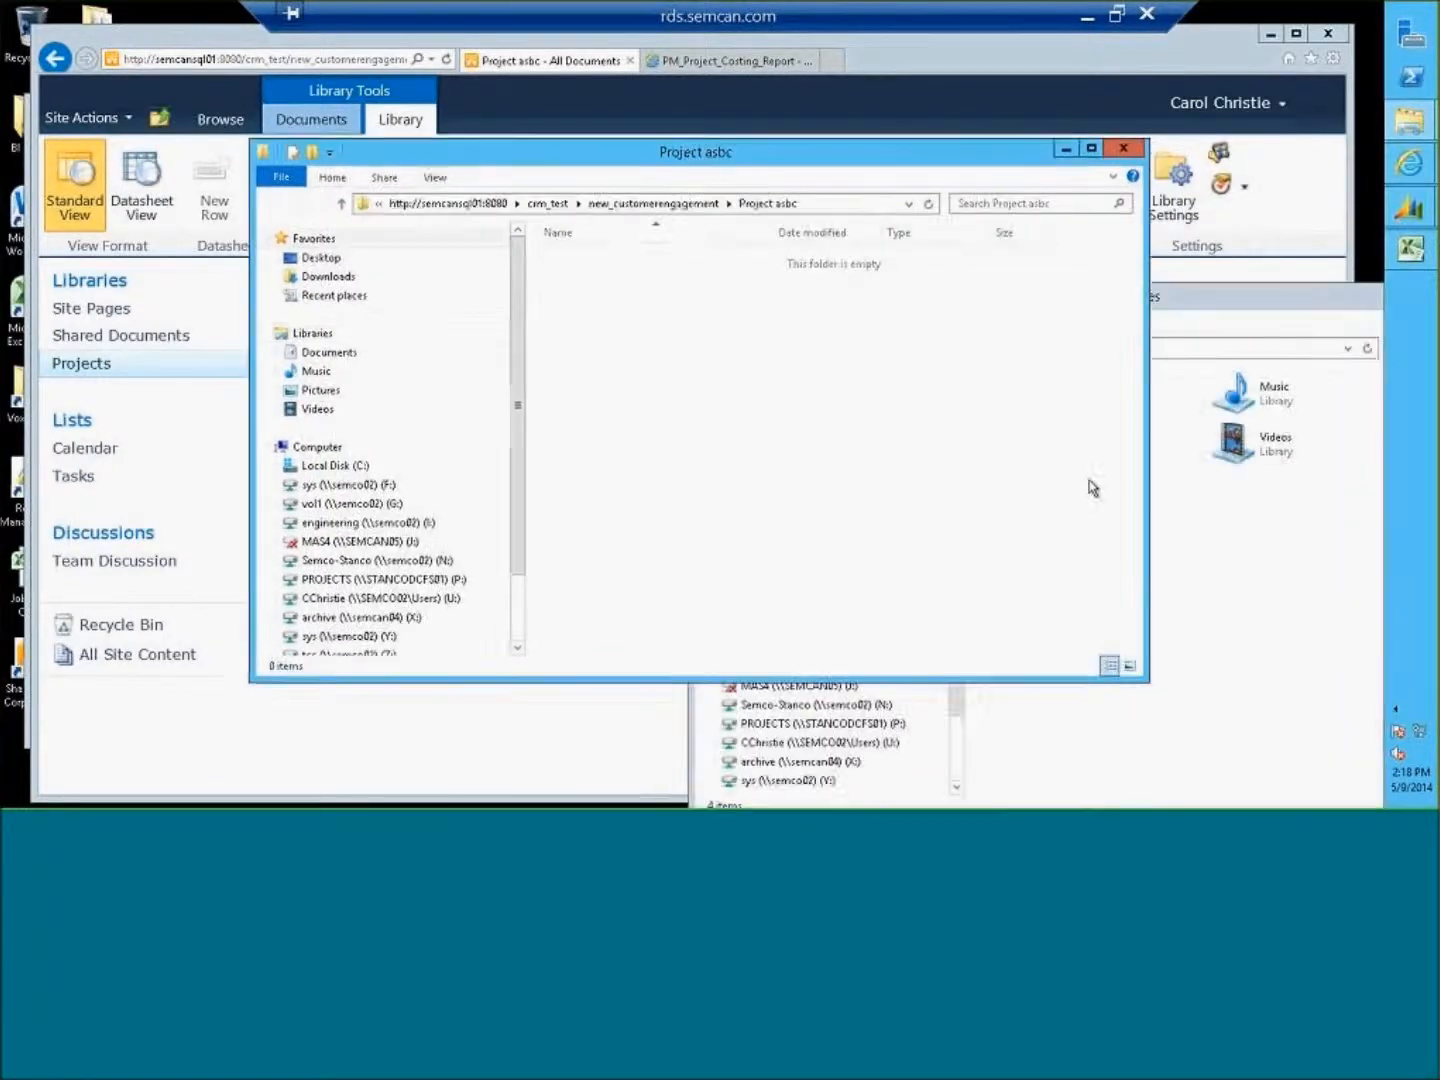
{"action": "left_click", "coordinate": [1237, 603]}
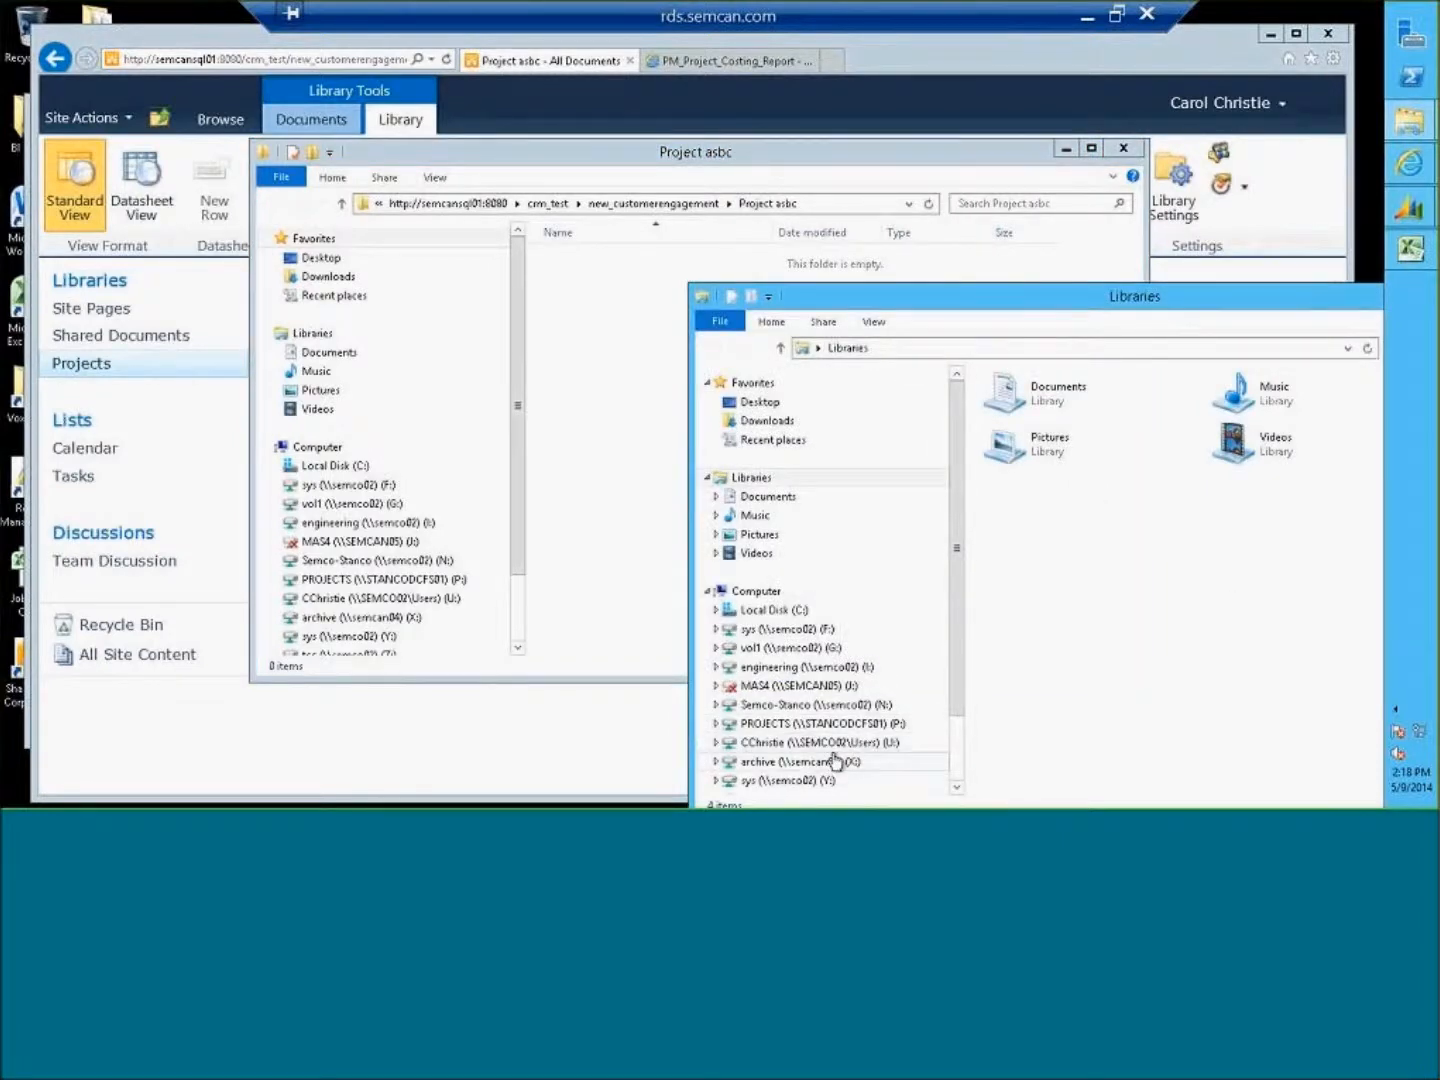
In the second File Explorer window, browse to the 887 Marsulex, Minnkota folder in Projects on the PROJECTS (P:) drive.
{"action": "left_click", "coordinate": [862, 724]}
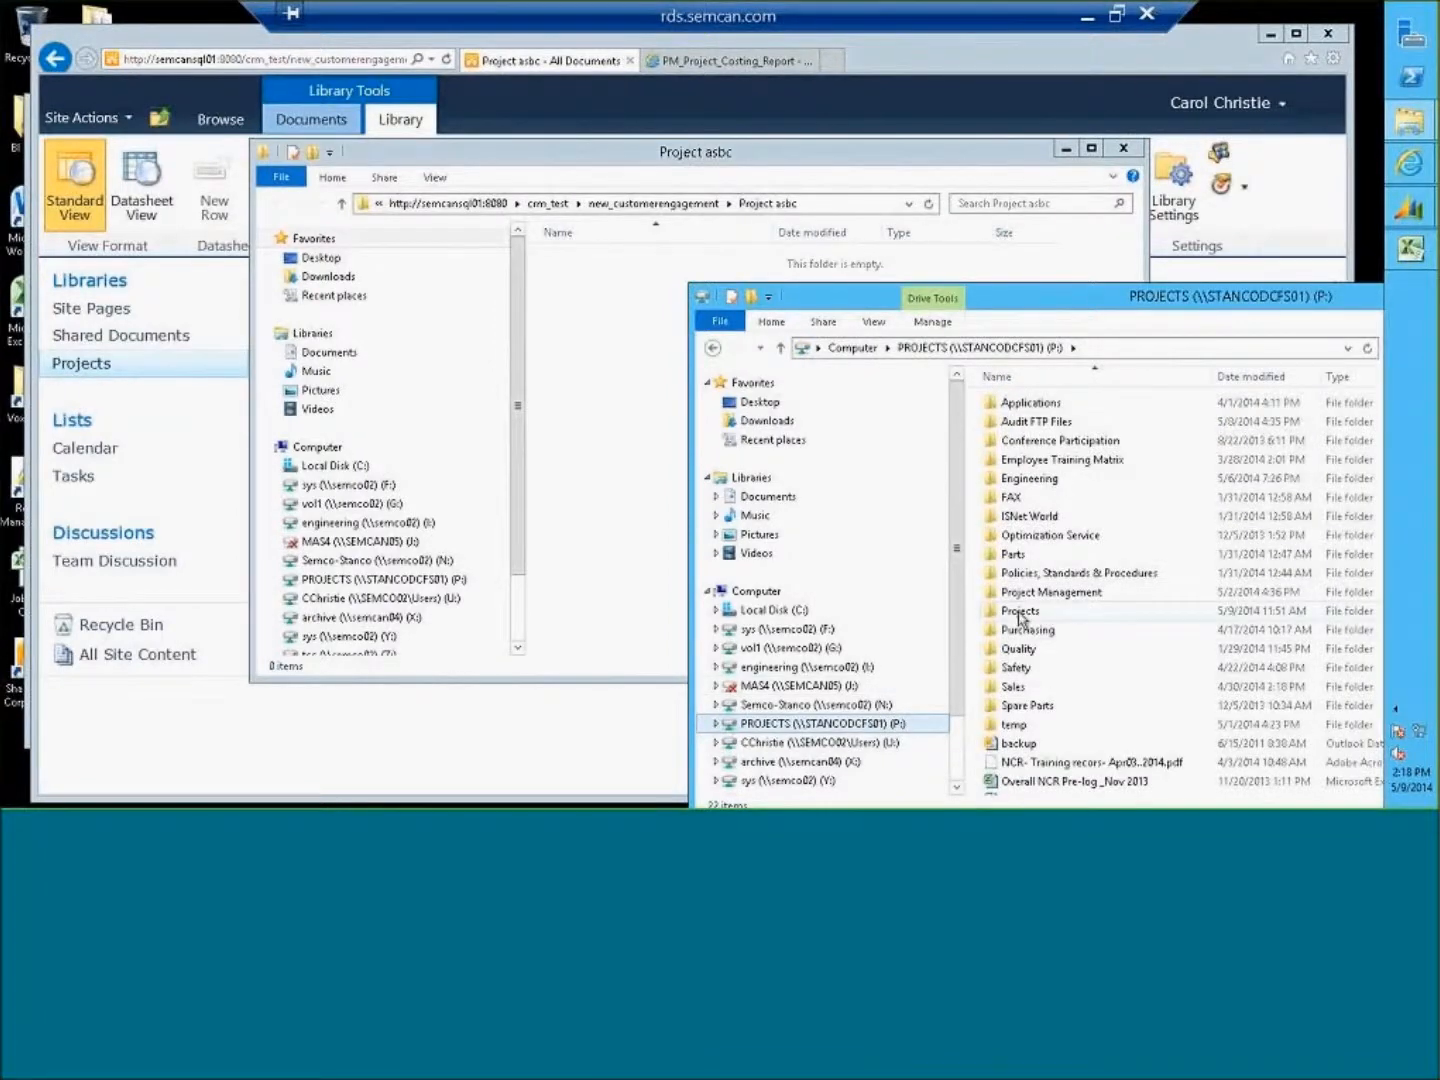
{"action": "double_click", "coordinate": [1021, 613]}
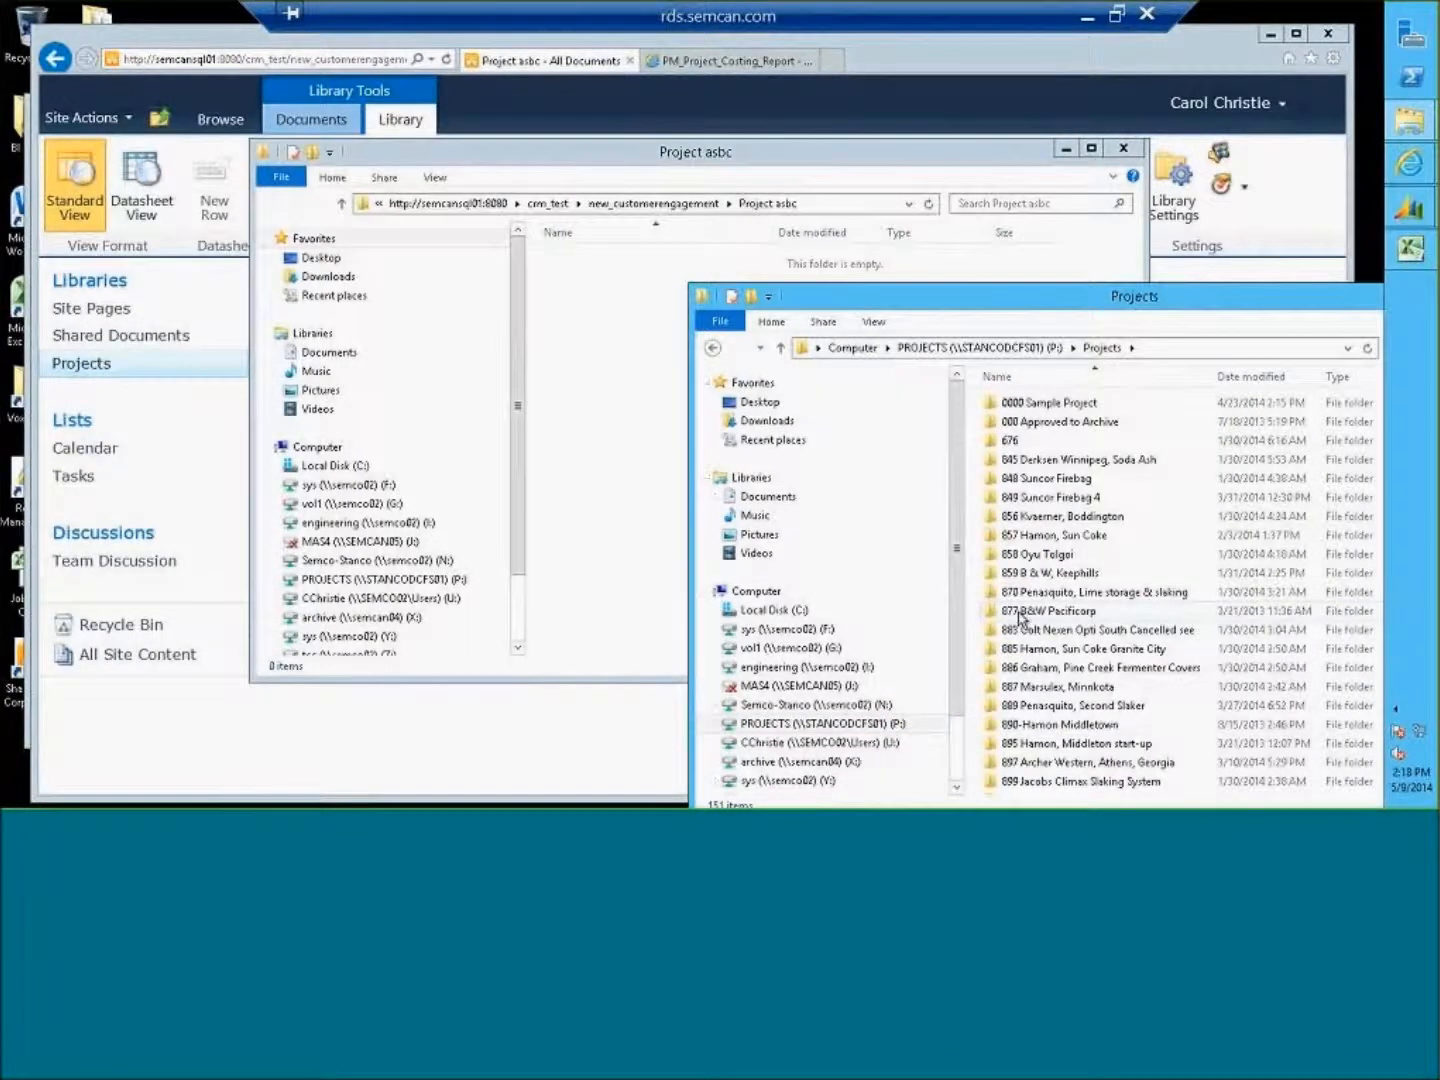
{"action": "double_click", "coordinate": [1063, 688]}
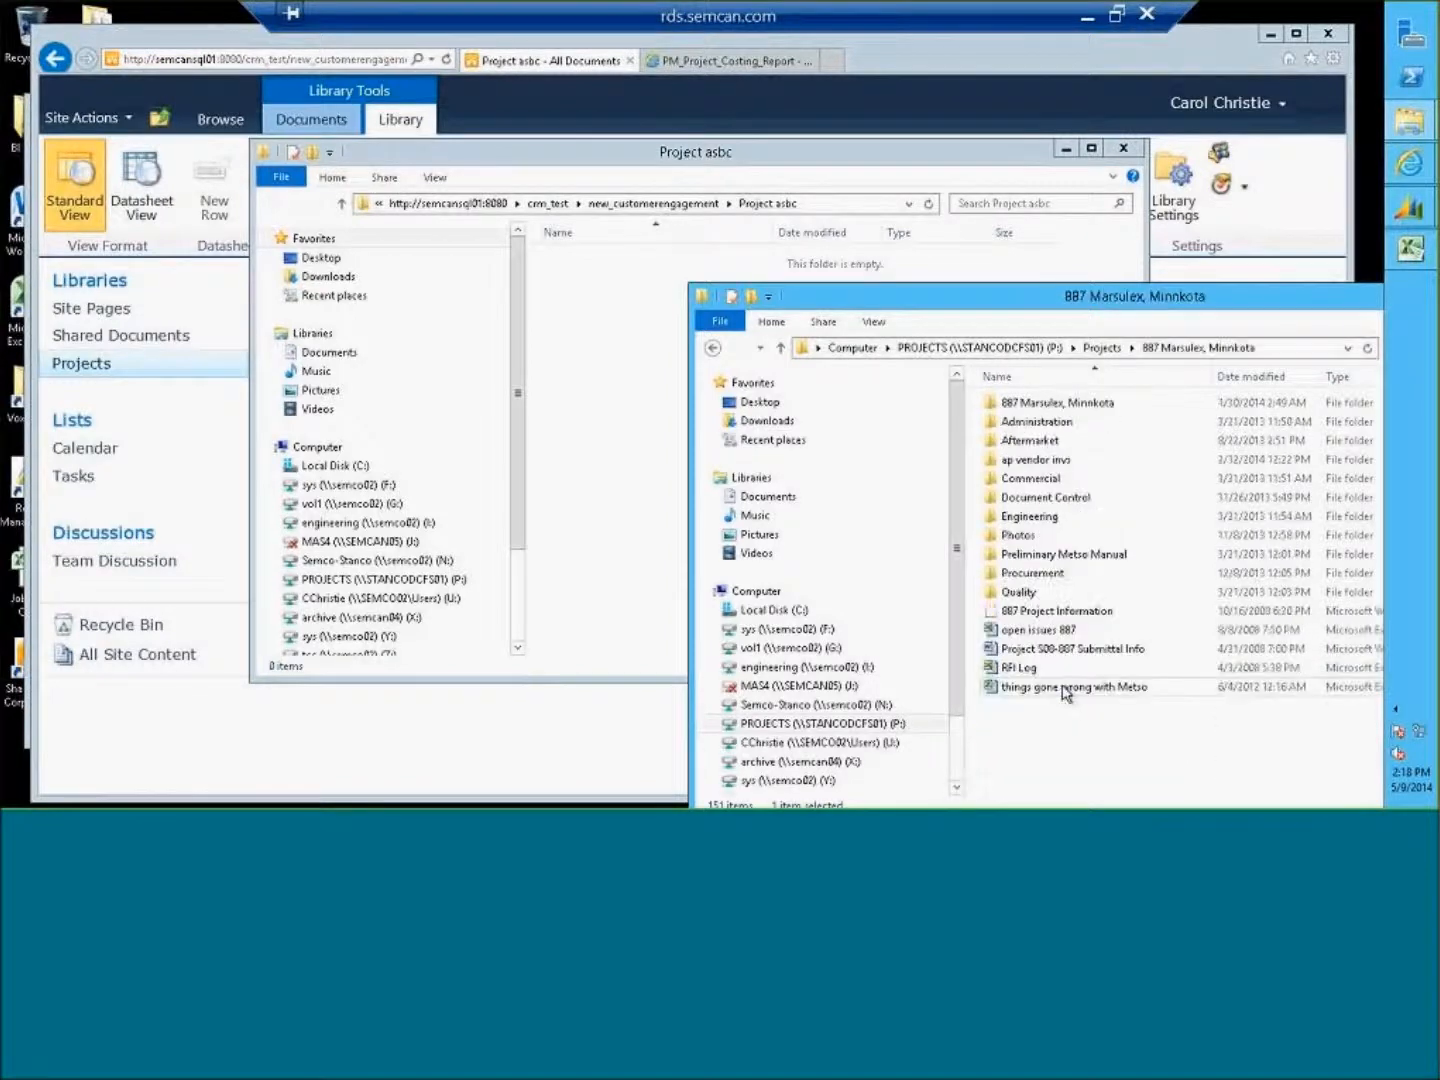
Try to copy the Procurement and Quality folders and the five files below them to the Project asbc folder.
{"action": "left_click_drag", "start_coordinate": [1075, 761], "coordinate": [1004, 578]}
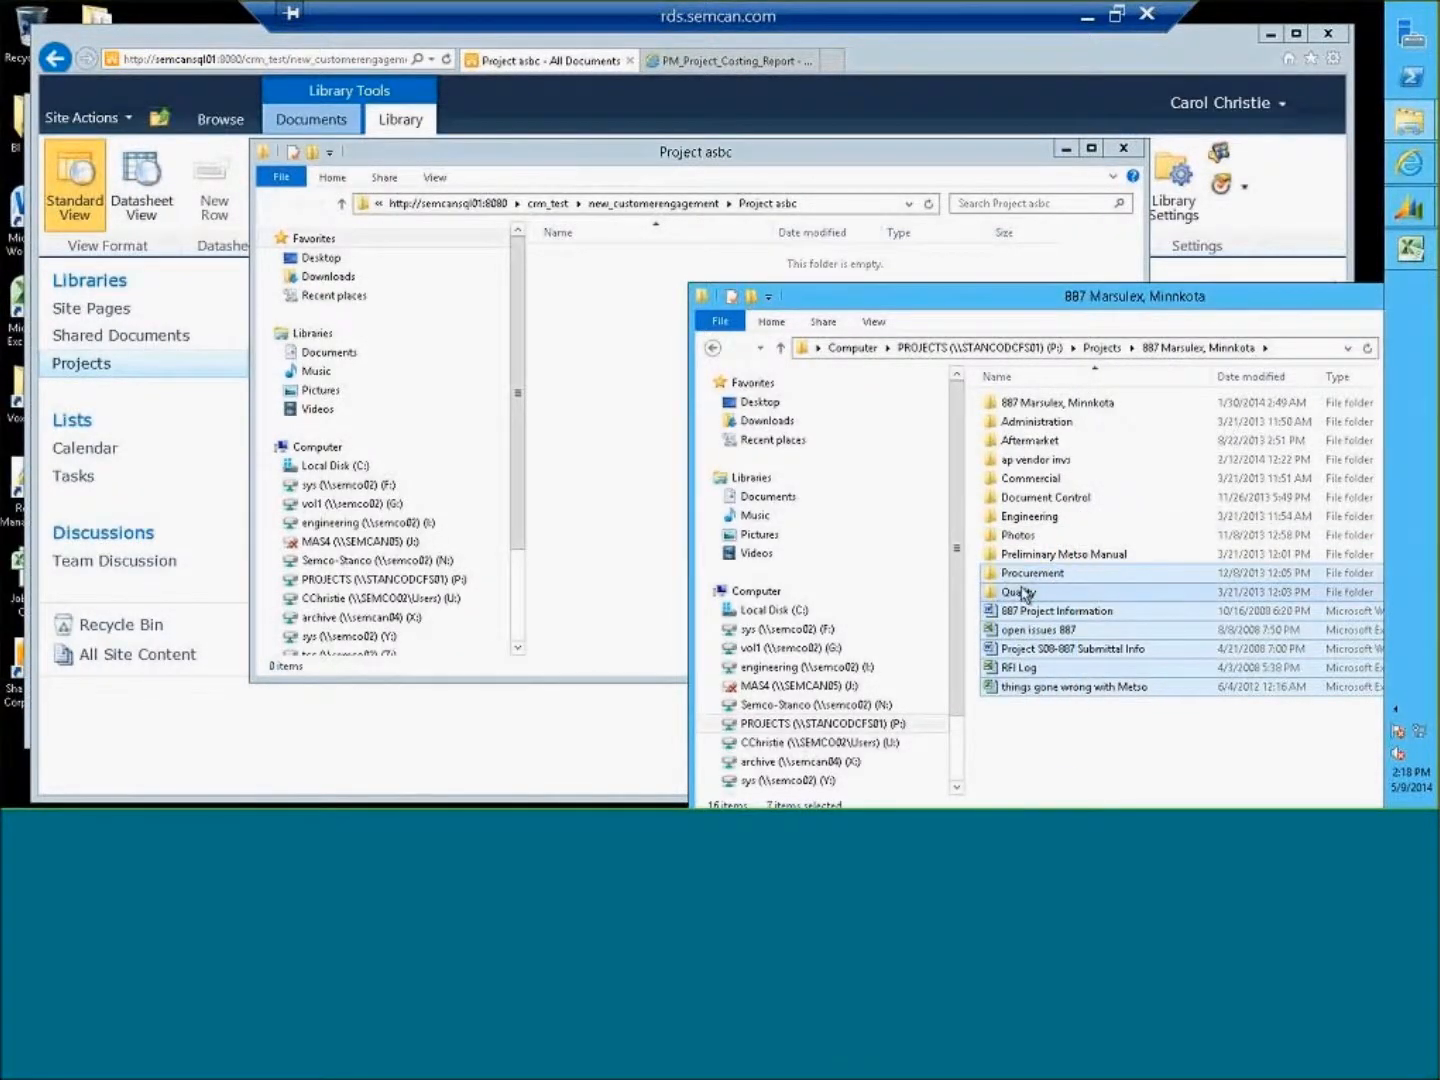
{"action": "right_click", "coordinate": [1024, 580]}
{"action": "left_click", "coordinate": [1070, 666]}
{"action": "left_click", "coordinate": [598, 363]}
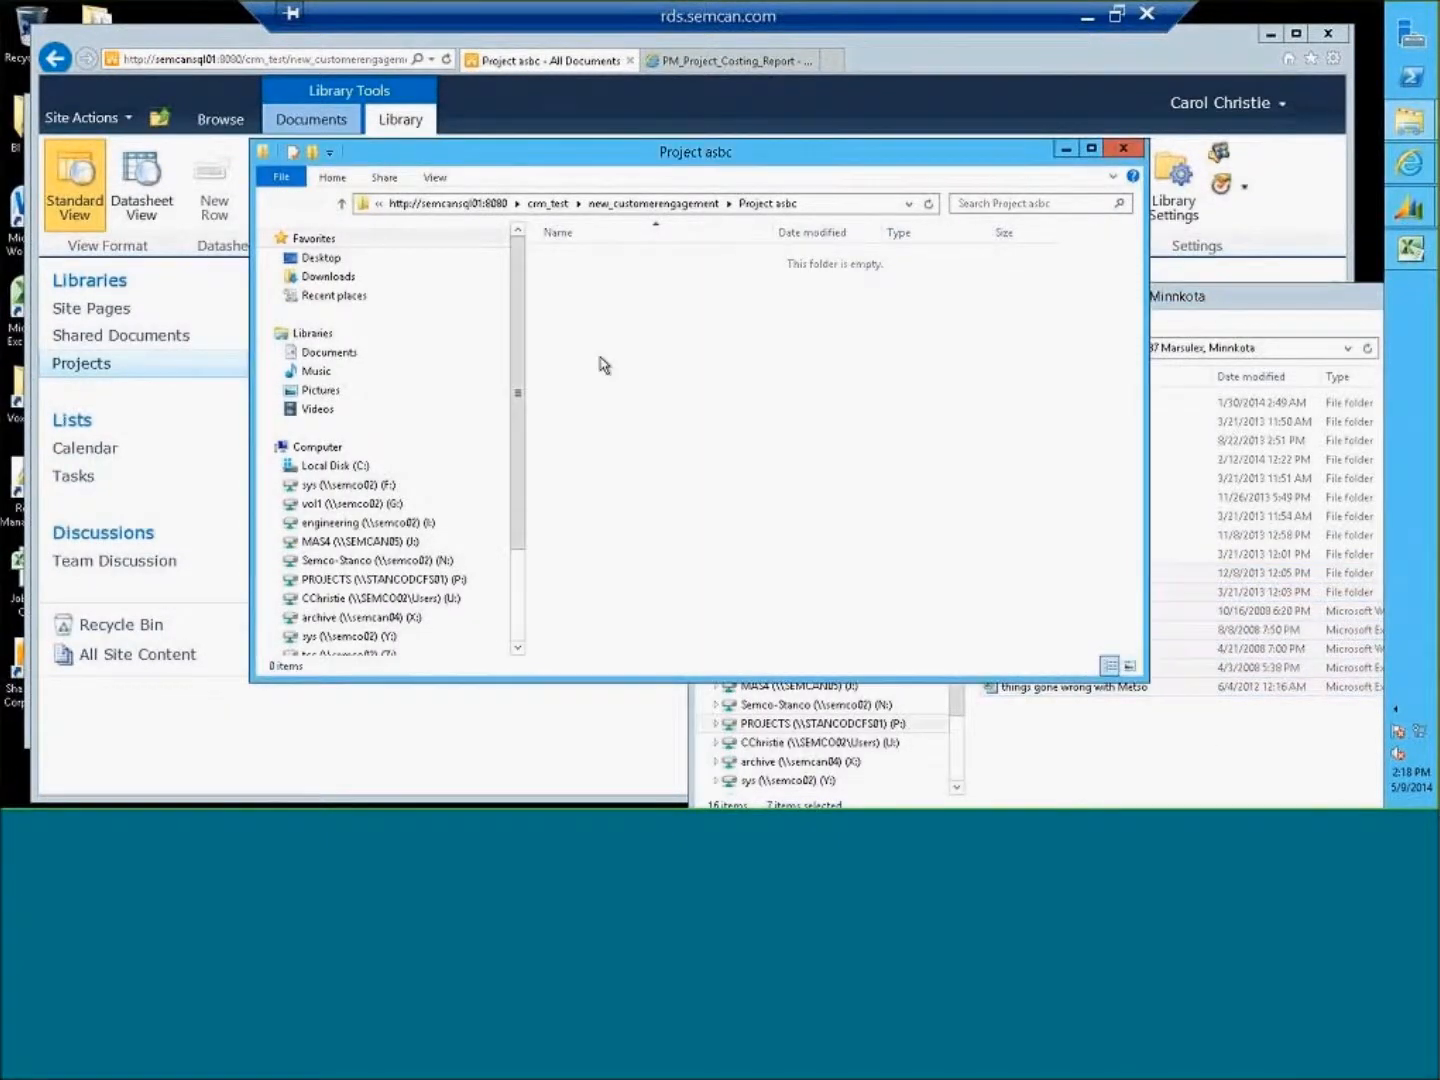
{"action": "right_click", "coordinate": [600, 362]}
{"action": "left_click", "coordinate": [652, 476]}
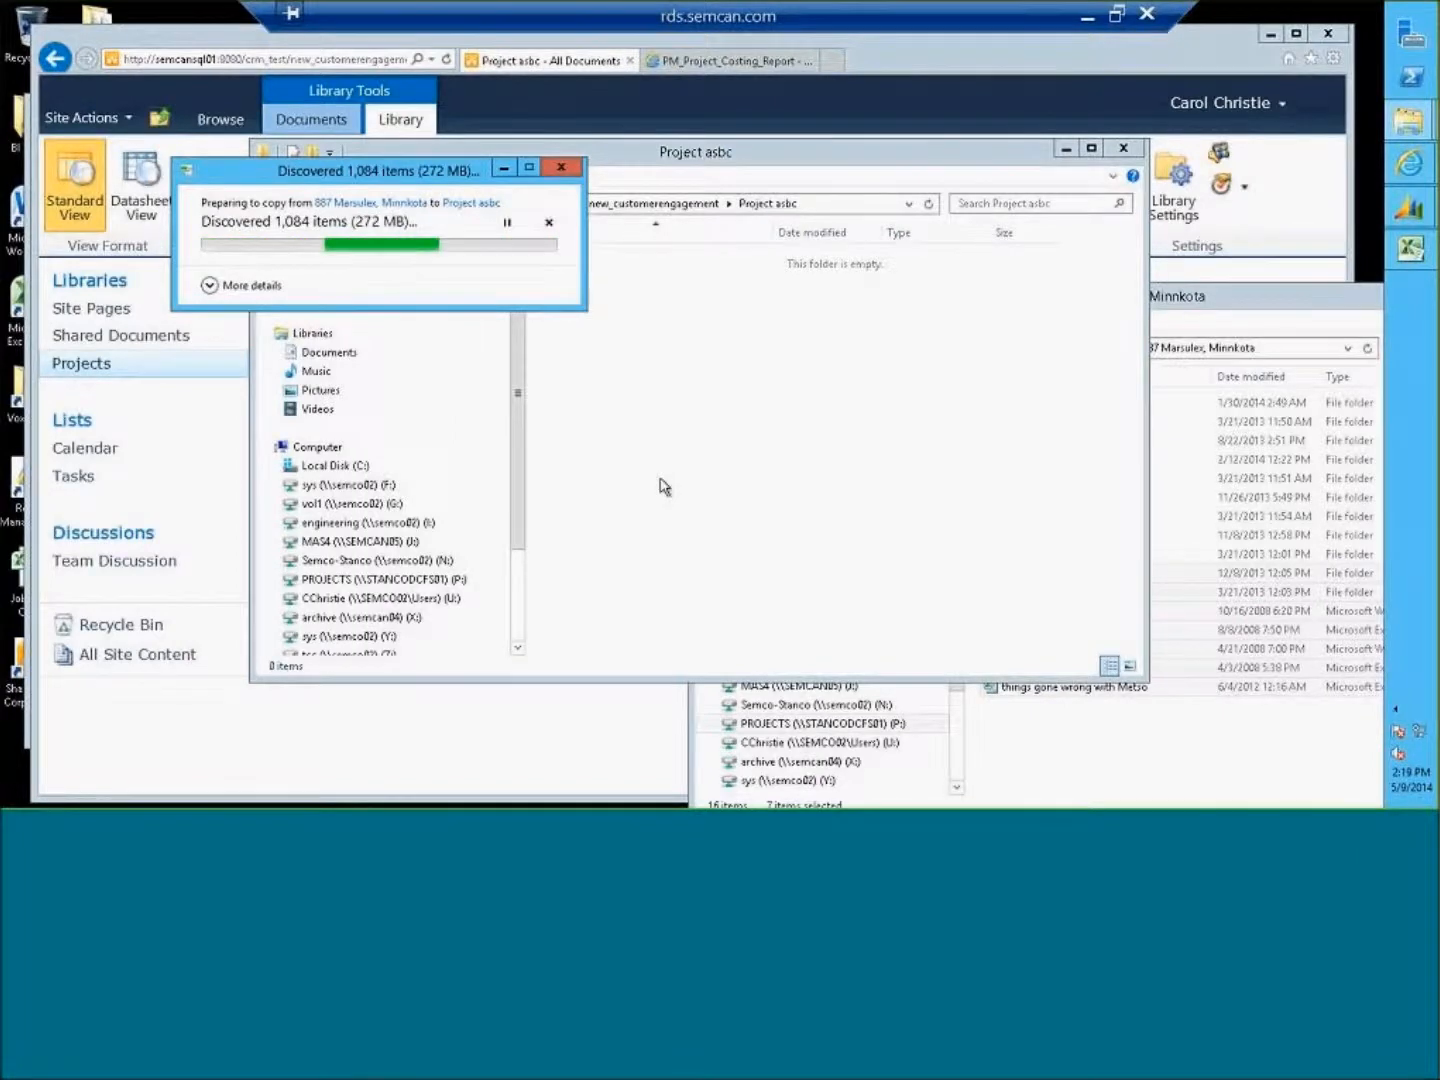
{"action": "left_click", "coordinate": [561, 170]}
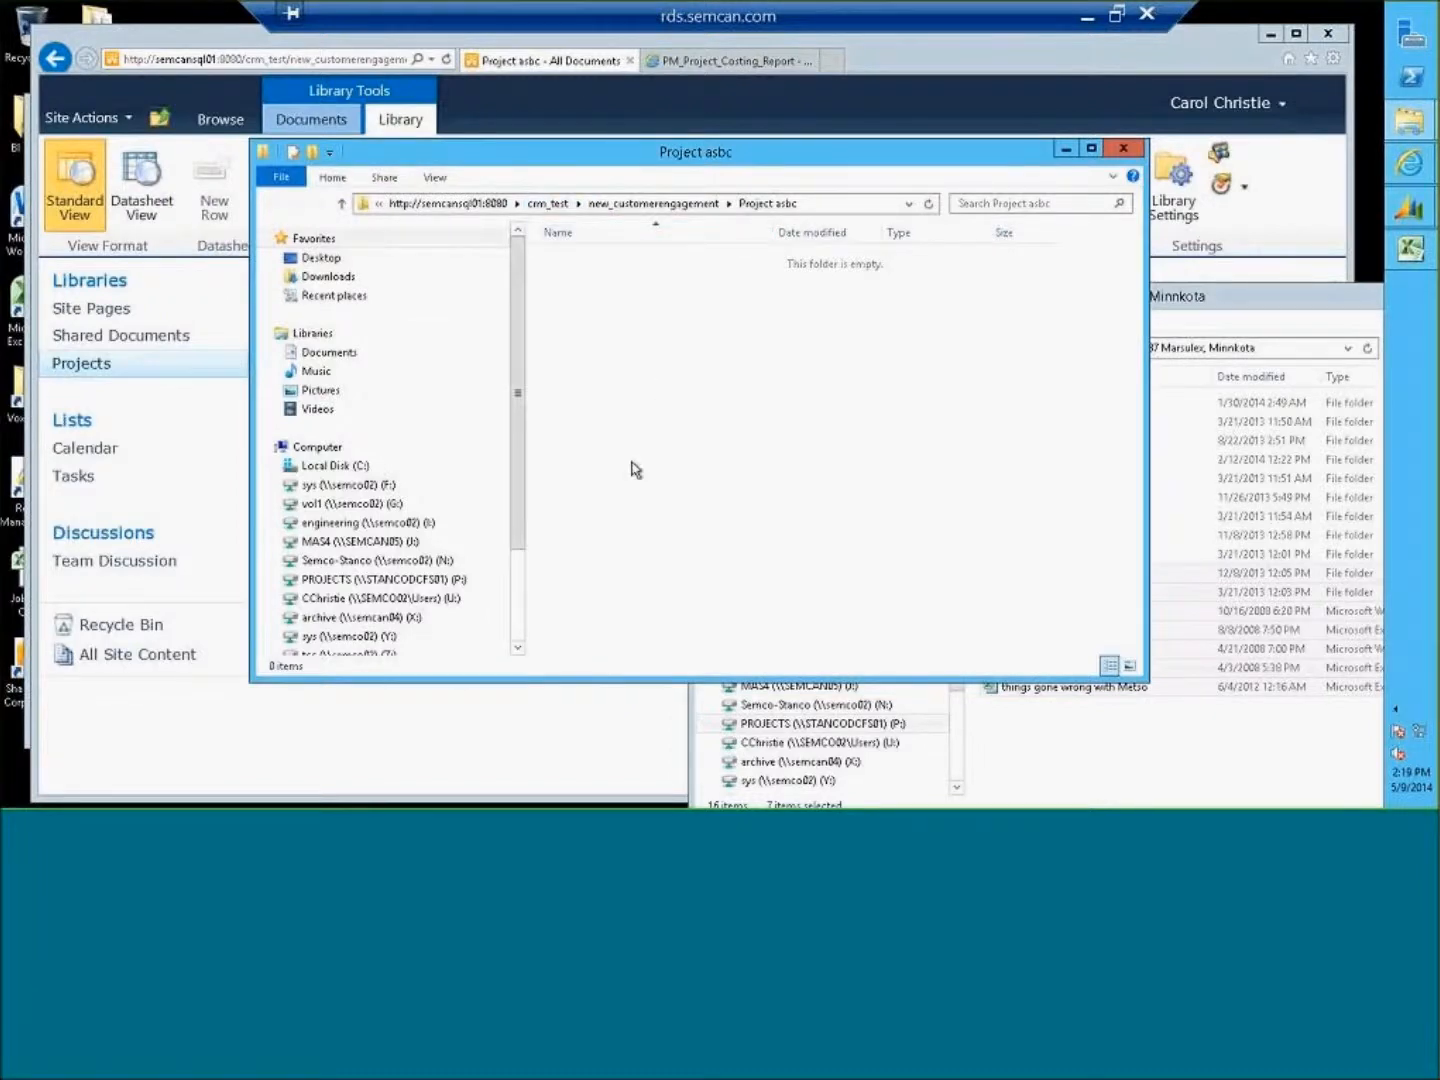
Close the Project asbc File Explorer window, view that folder in the SharePoint library, and return to the Projects root.
{"action": "left_click", "coordinate": [1122, 148]}
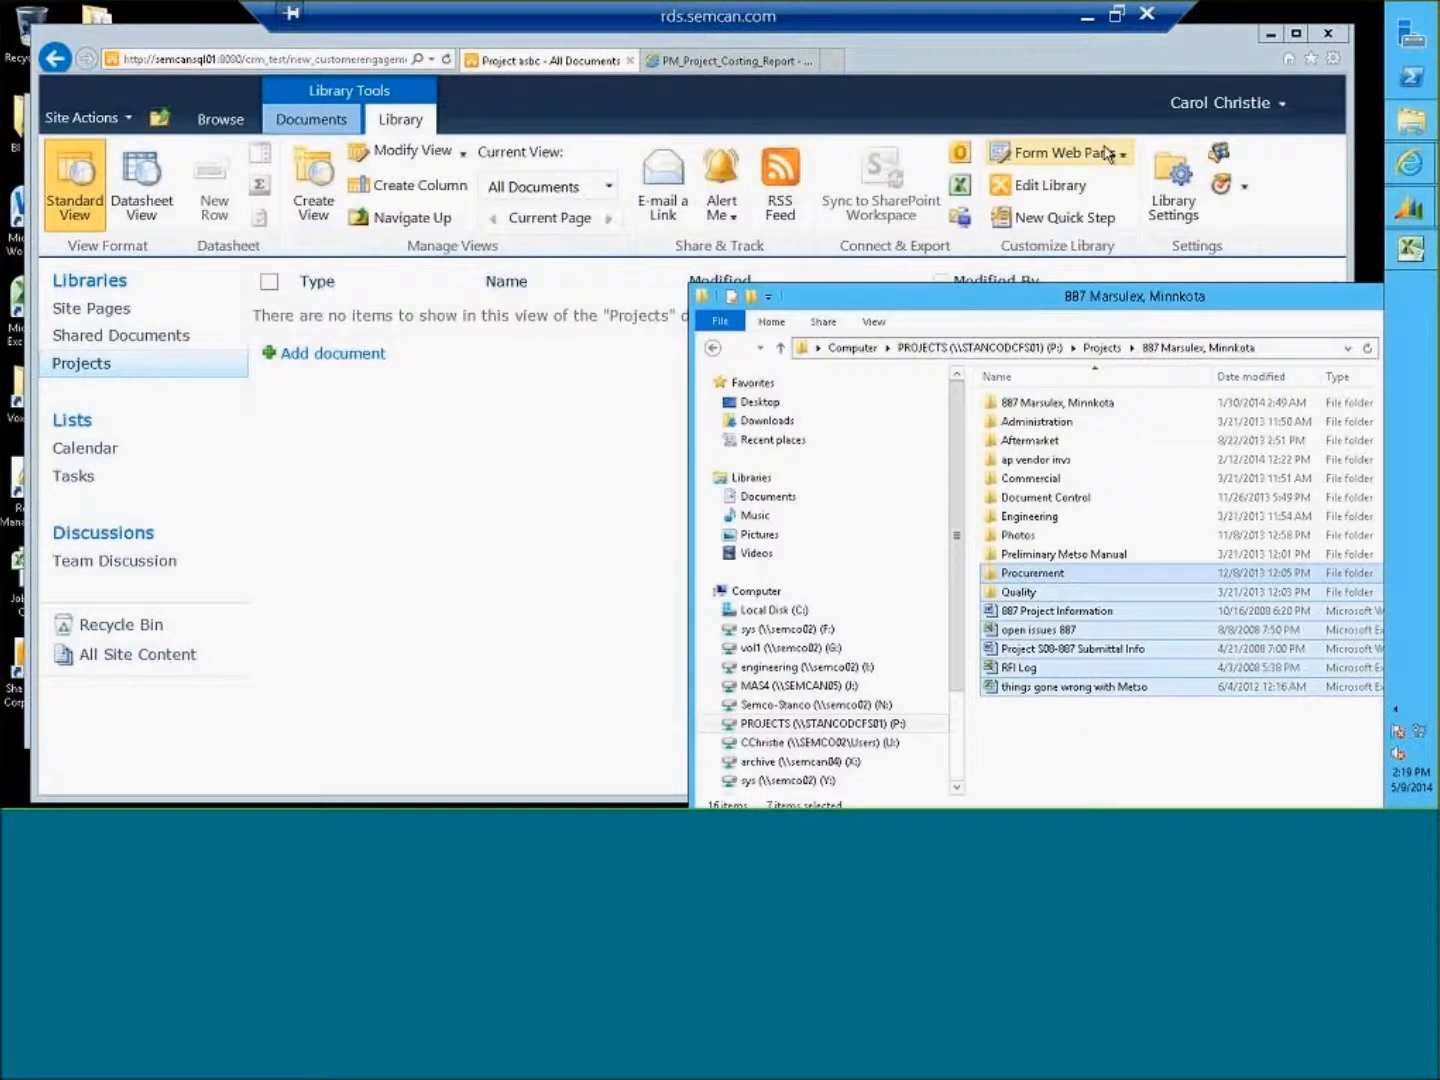
{"action": "left_click", "coordinate": [442, 416]}
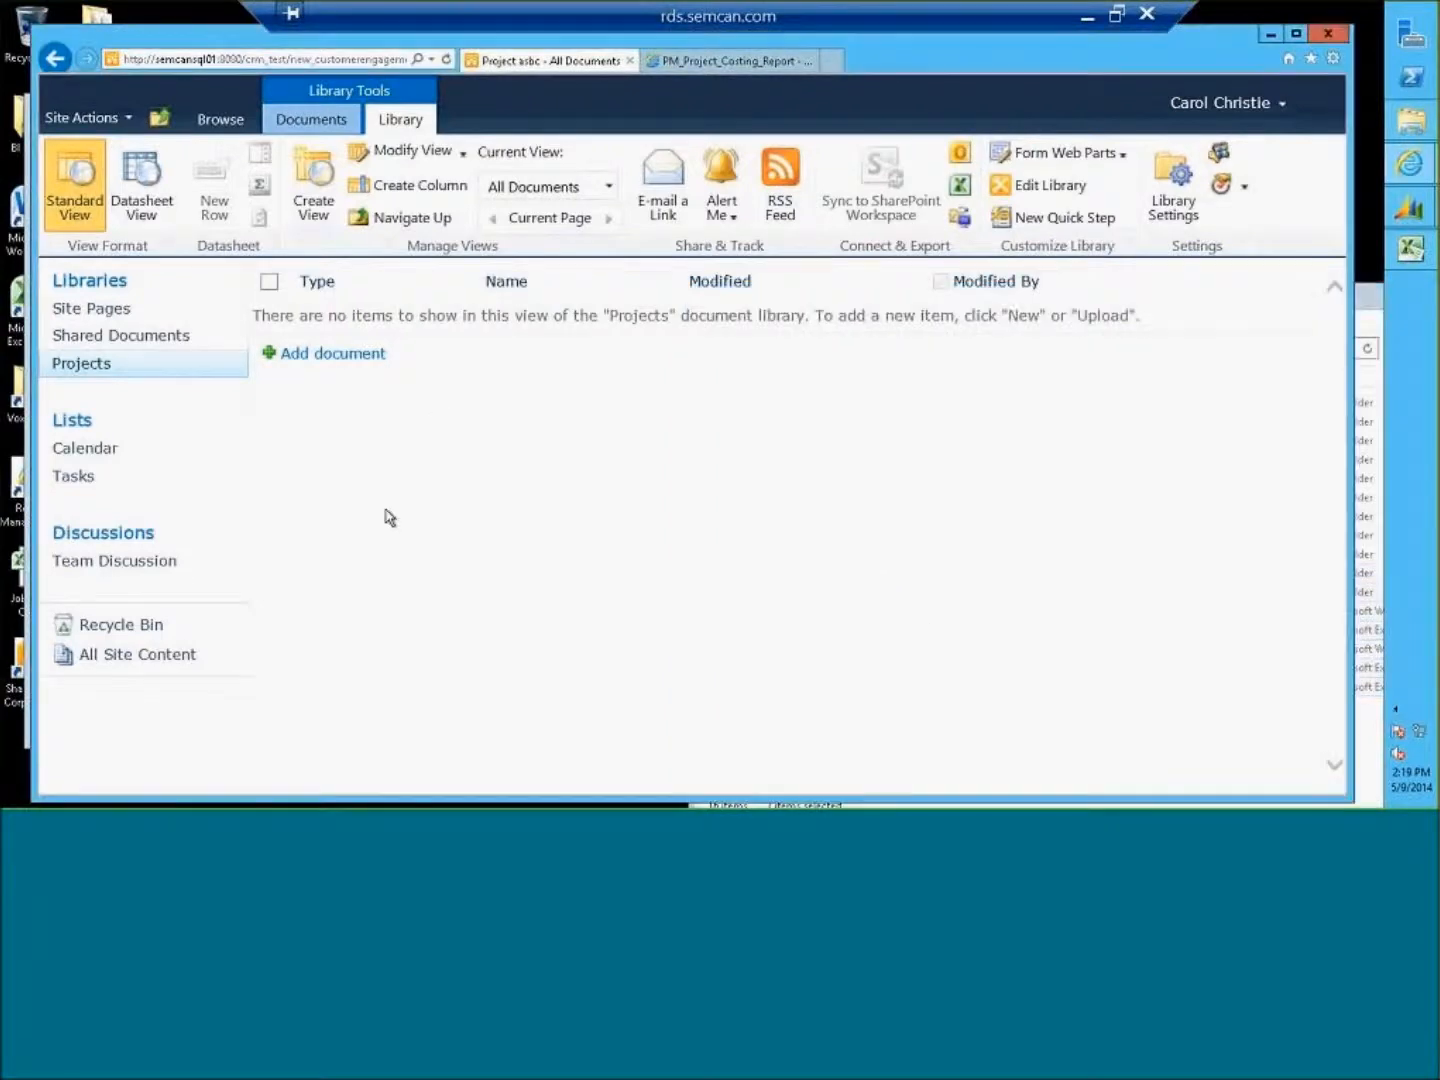
{"action": "left_click", "coordinate": [56, 59]}
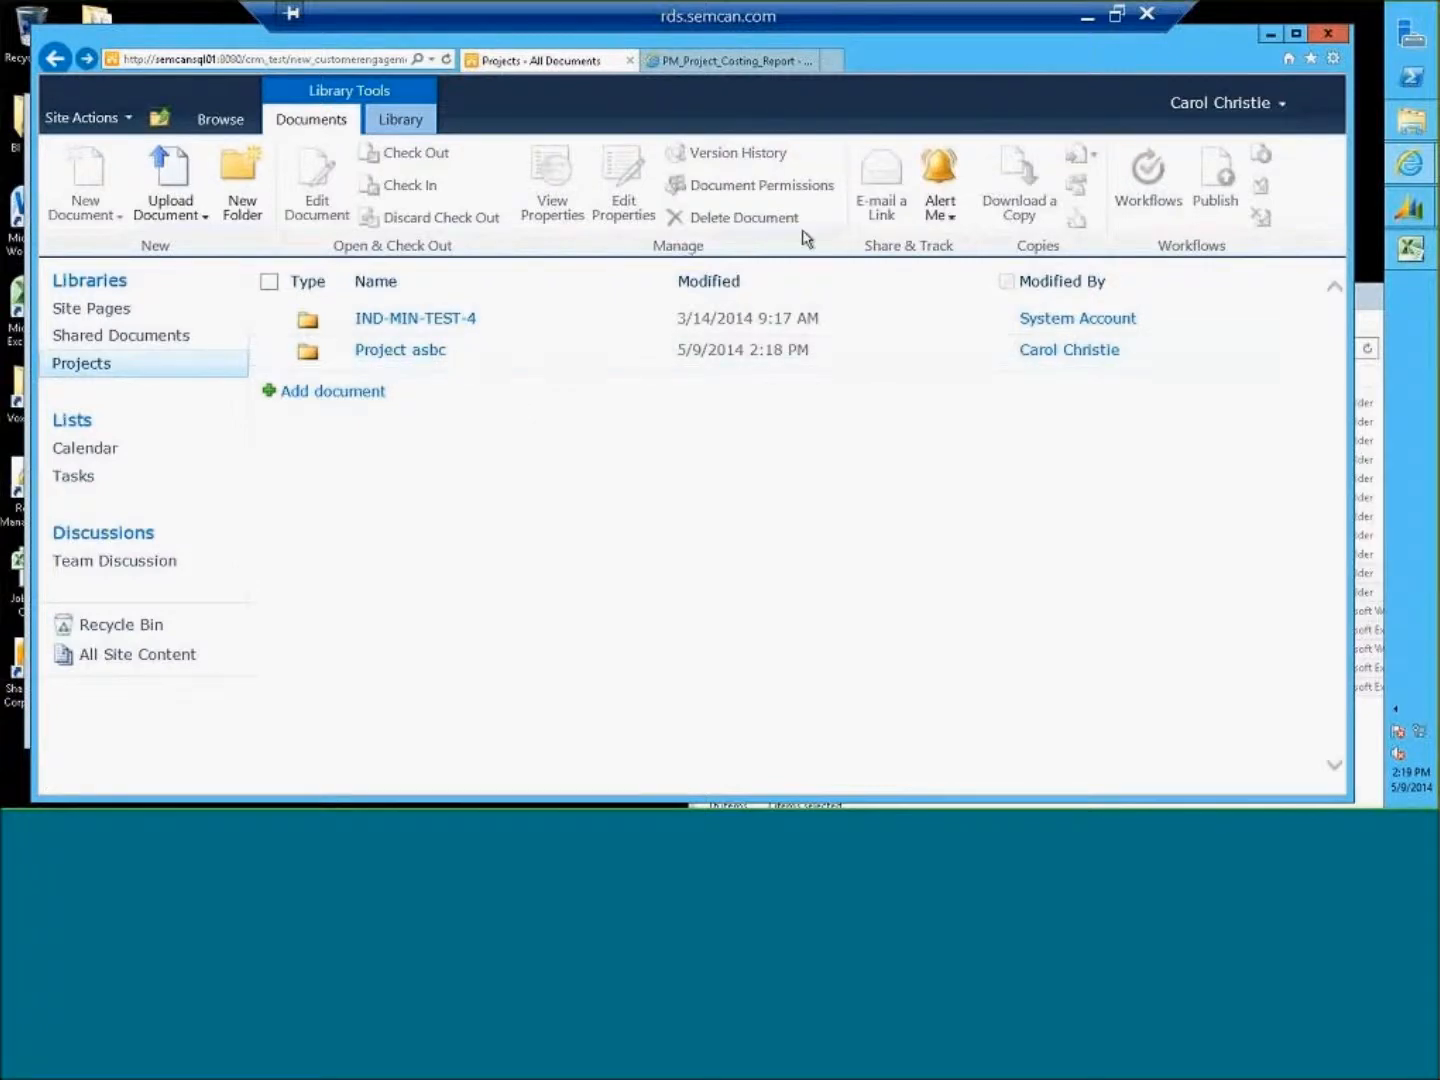
{"action": "left_click", "coordinate": [436, 351]}
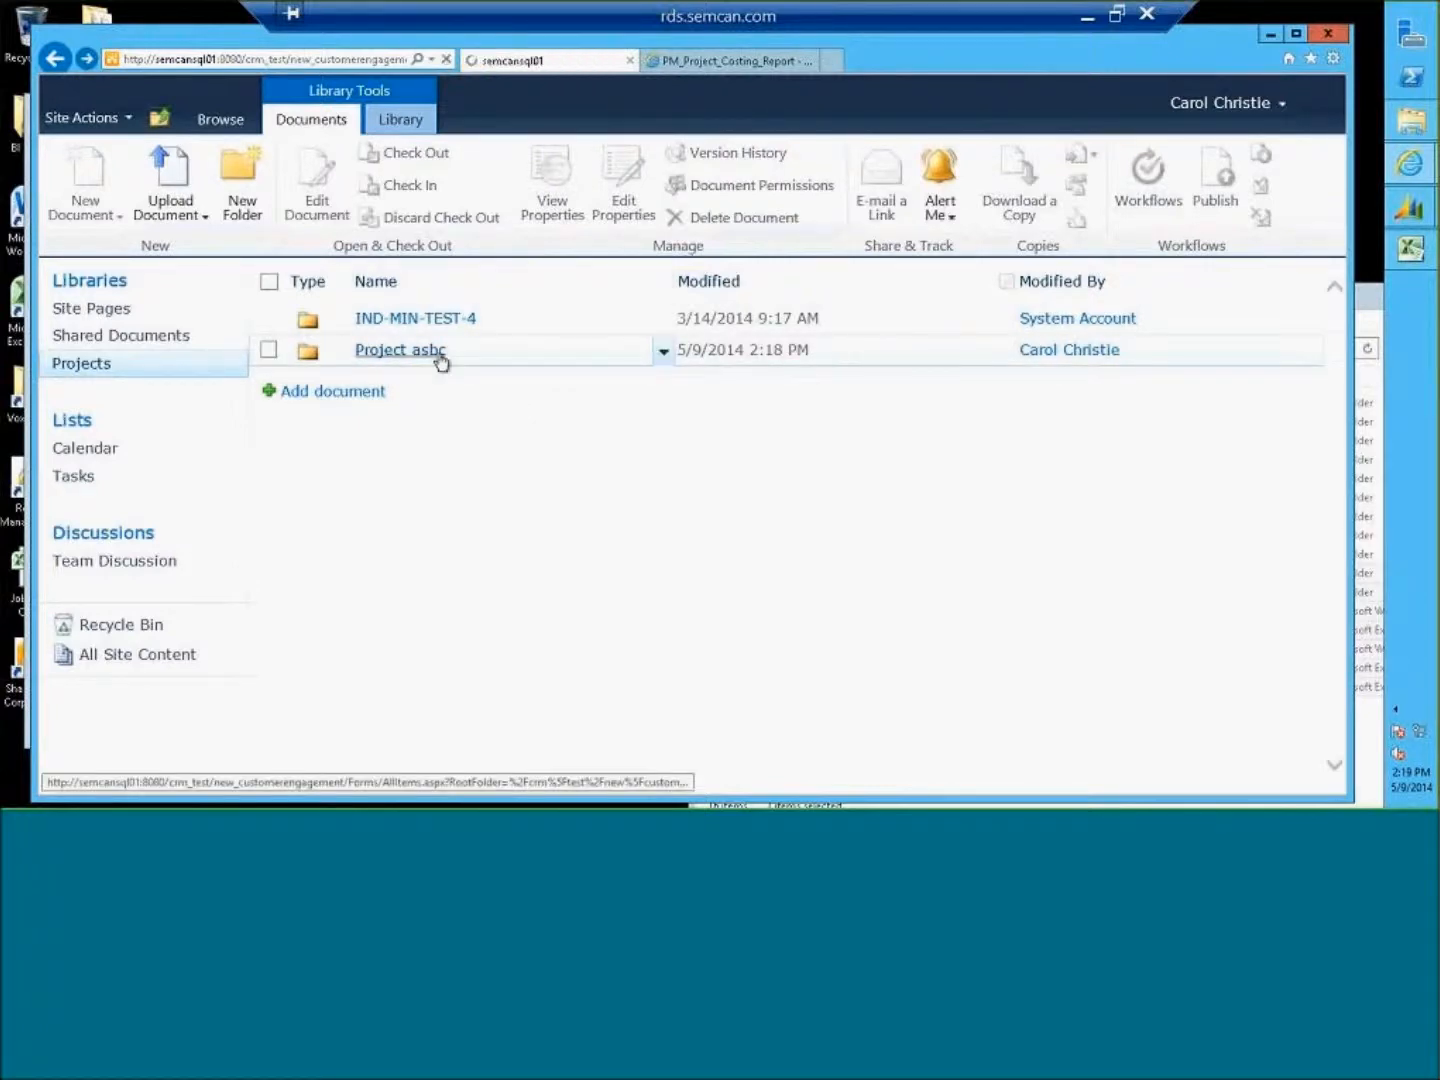
{"action": "left_click", "coordinate": [403, 122]}
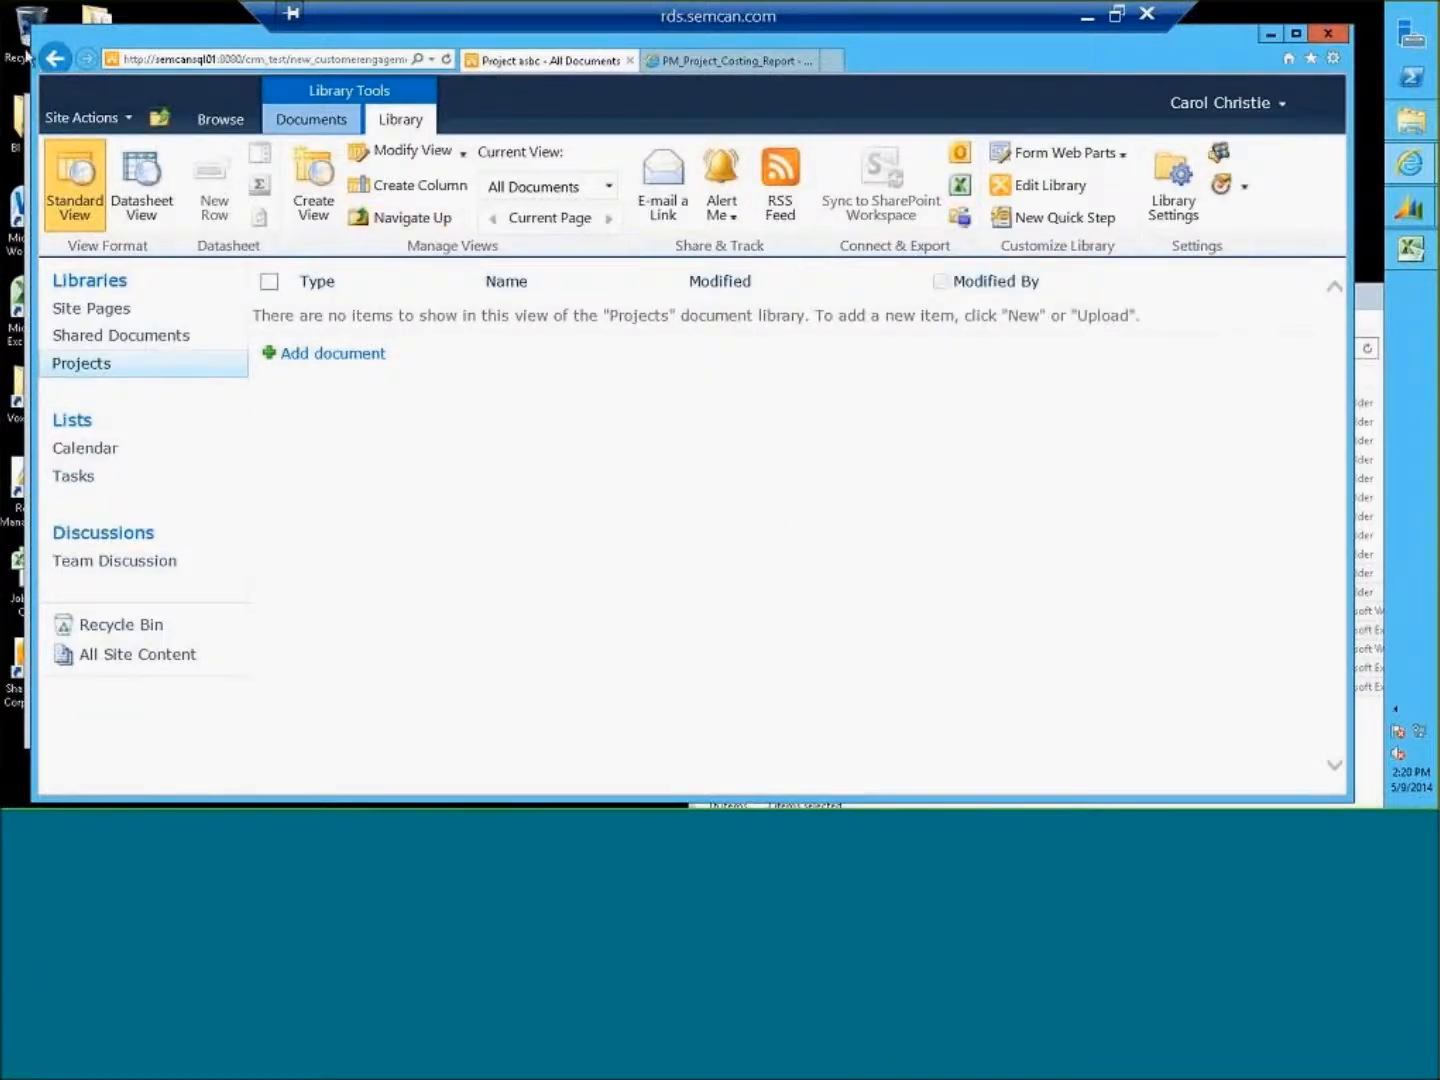
{"action": "left_click", "coordinate": [55, 62]}
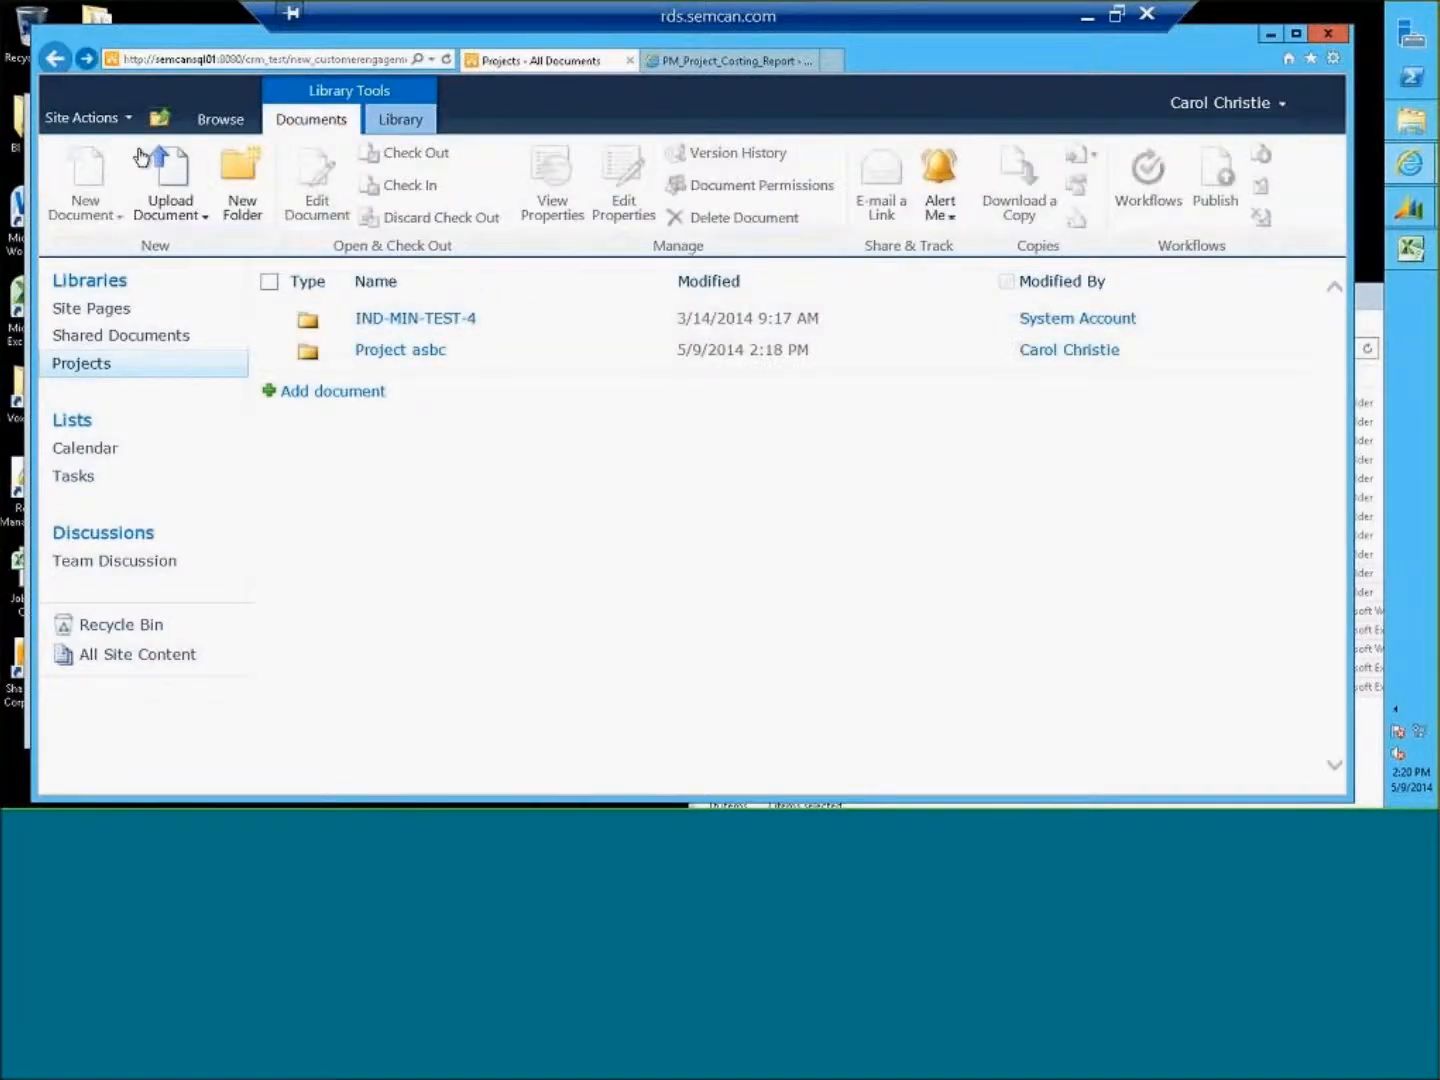
Open the NCR-13-1090-01 folder in the Projects library under IND-MIN-TEST-4 > Quality > NCR's.
{"action": "left_click", "coordinate": [391, 322]}
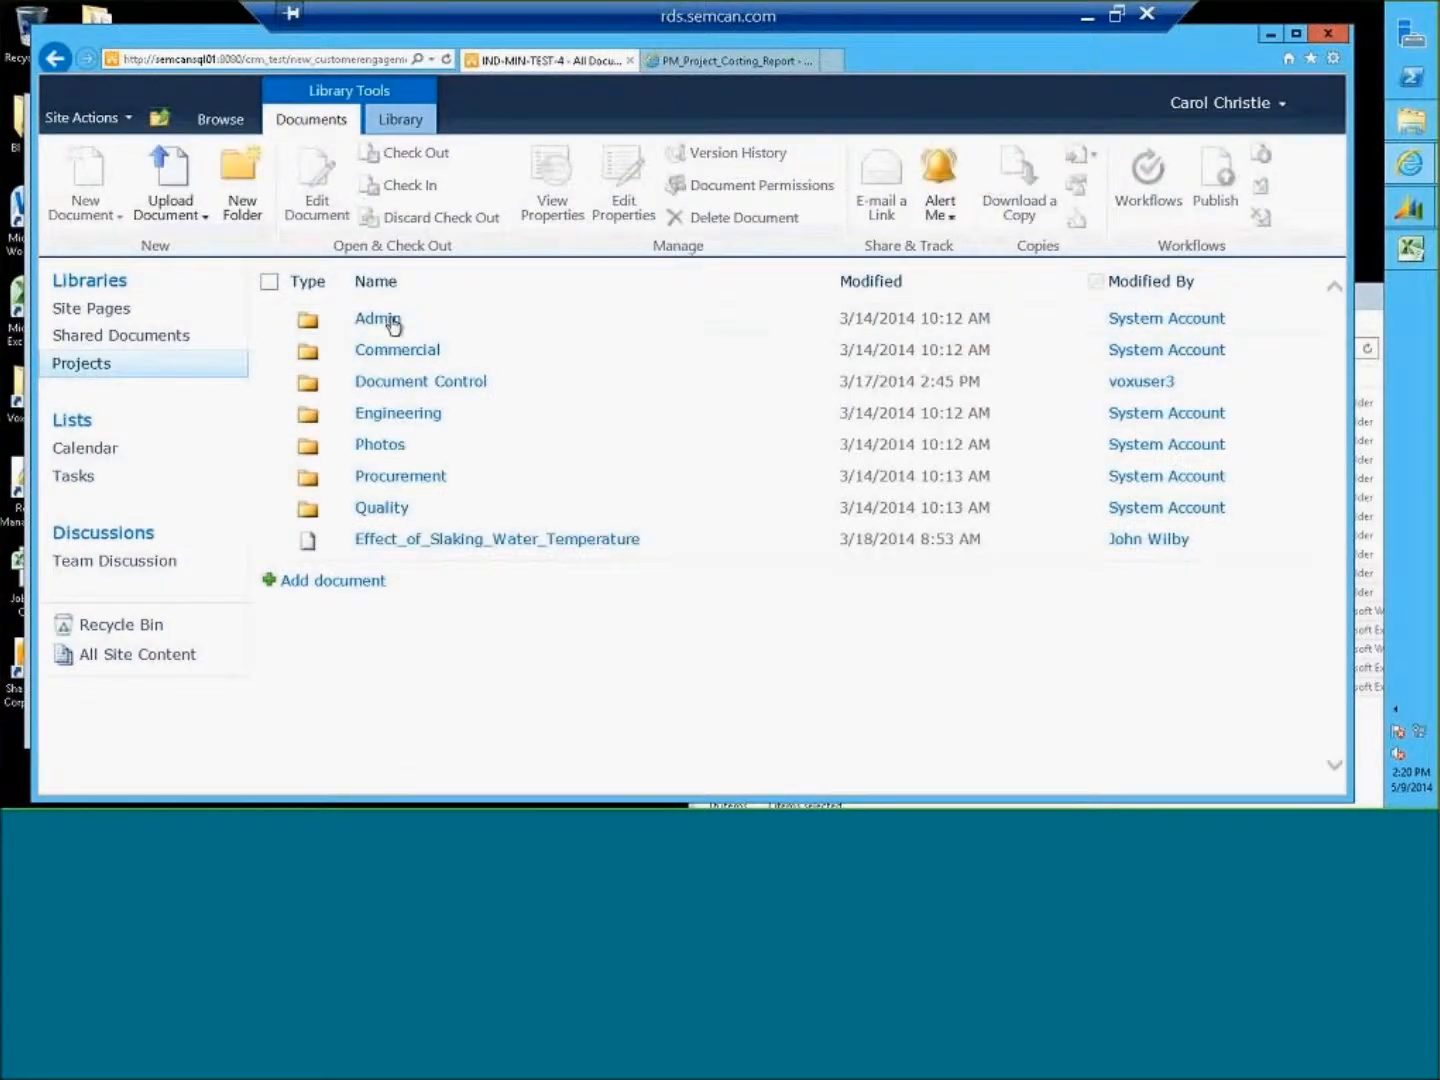
{"action": "left_click", "coordinate": [403, 121]}
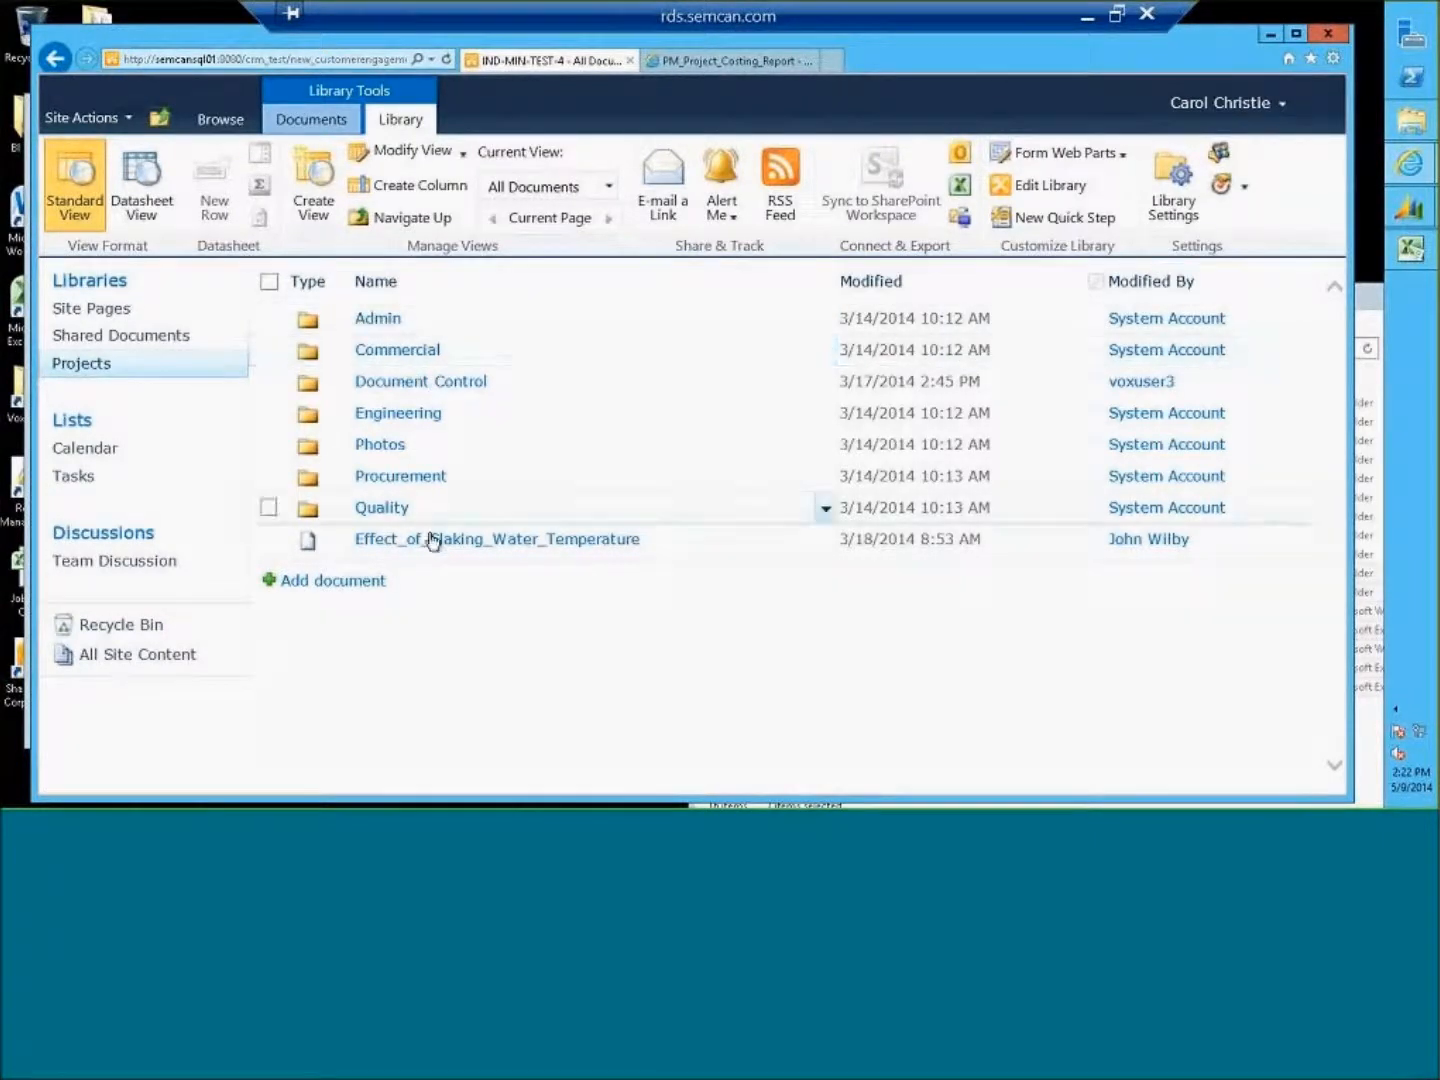
{"action": "left_click", "coordinate": [395, 508]}
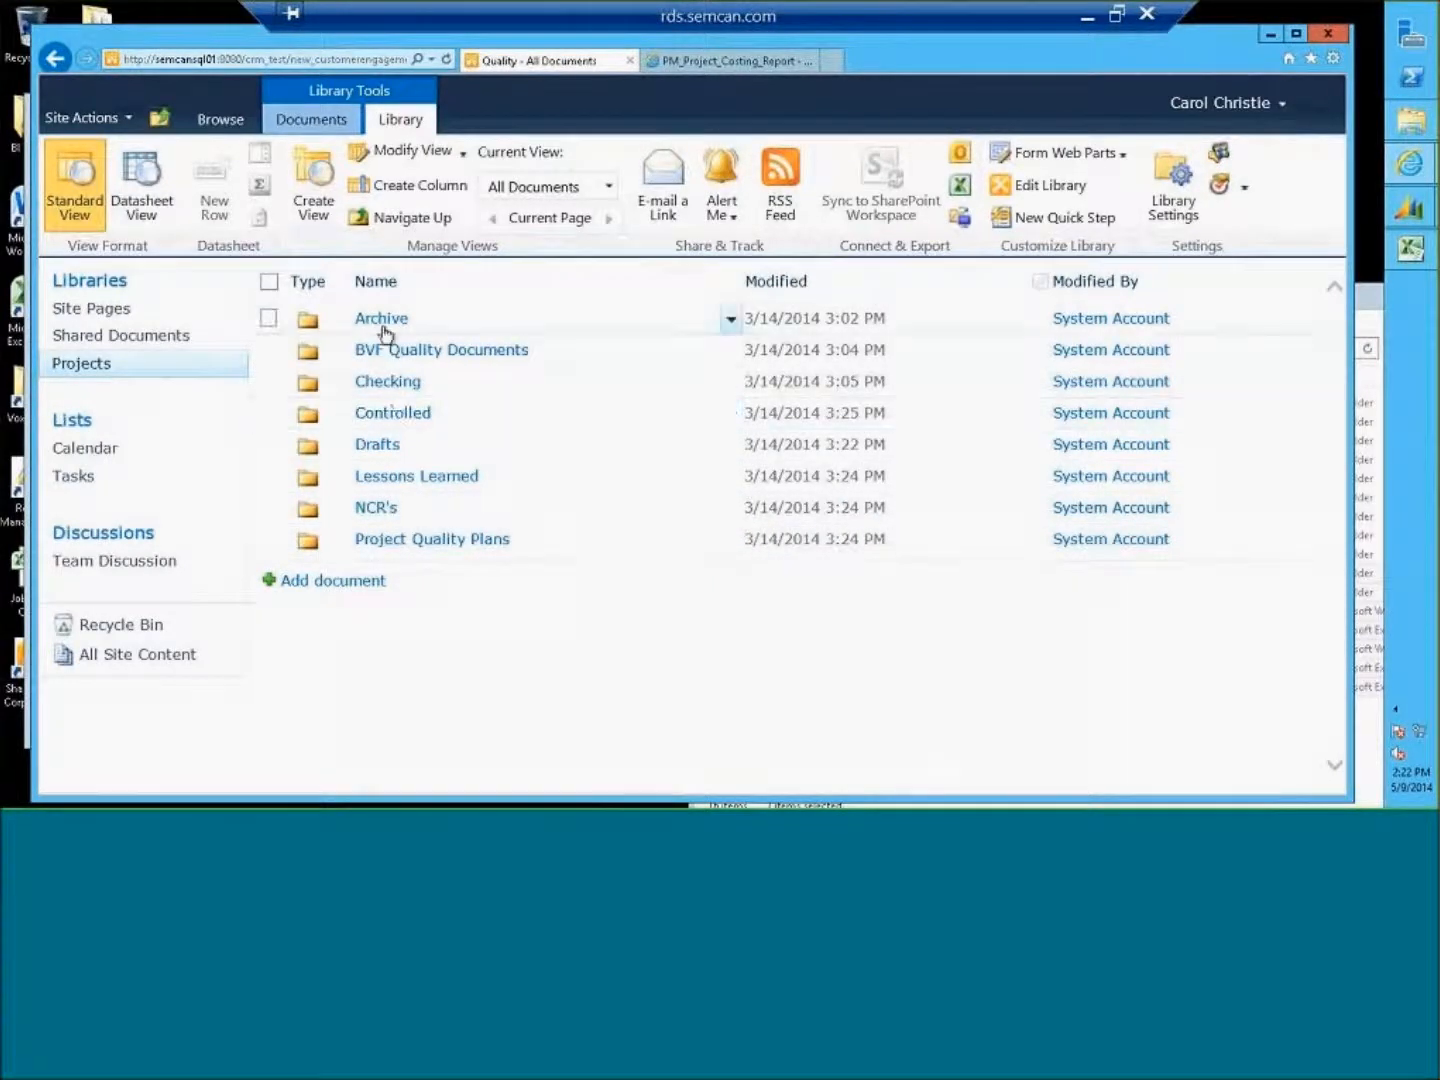
{"action": "left_click", "coordinate": [389, 510]}
{"action": "left_click", "coordinate": [433, 319]}
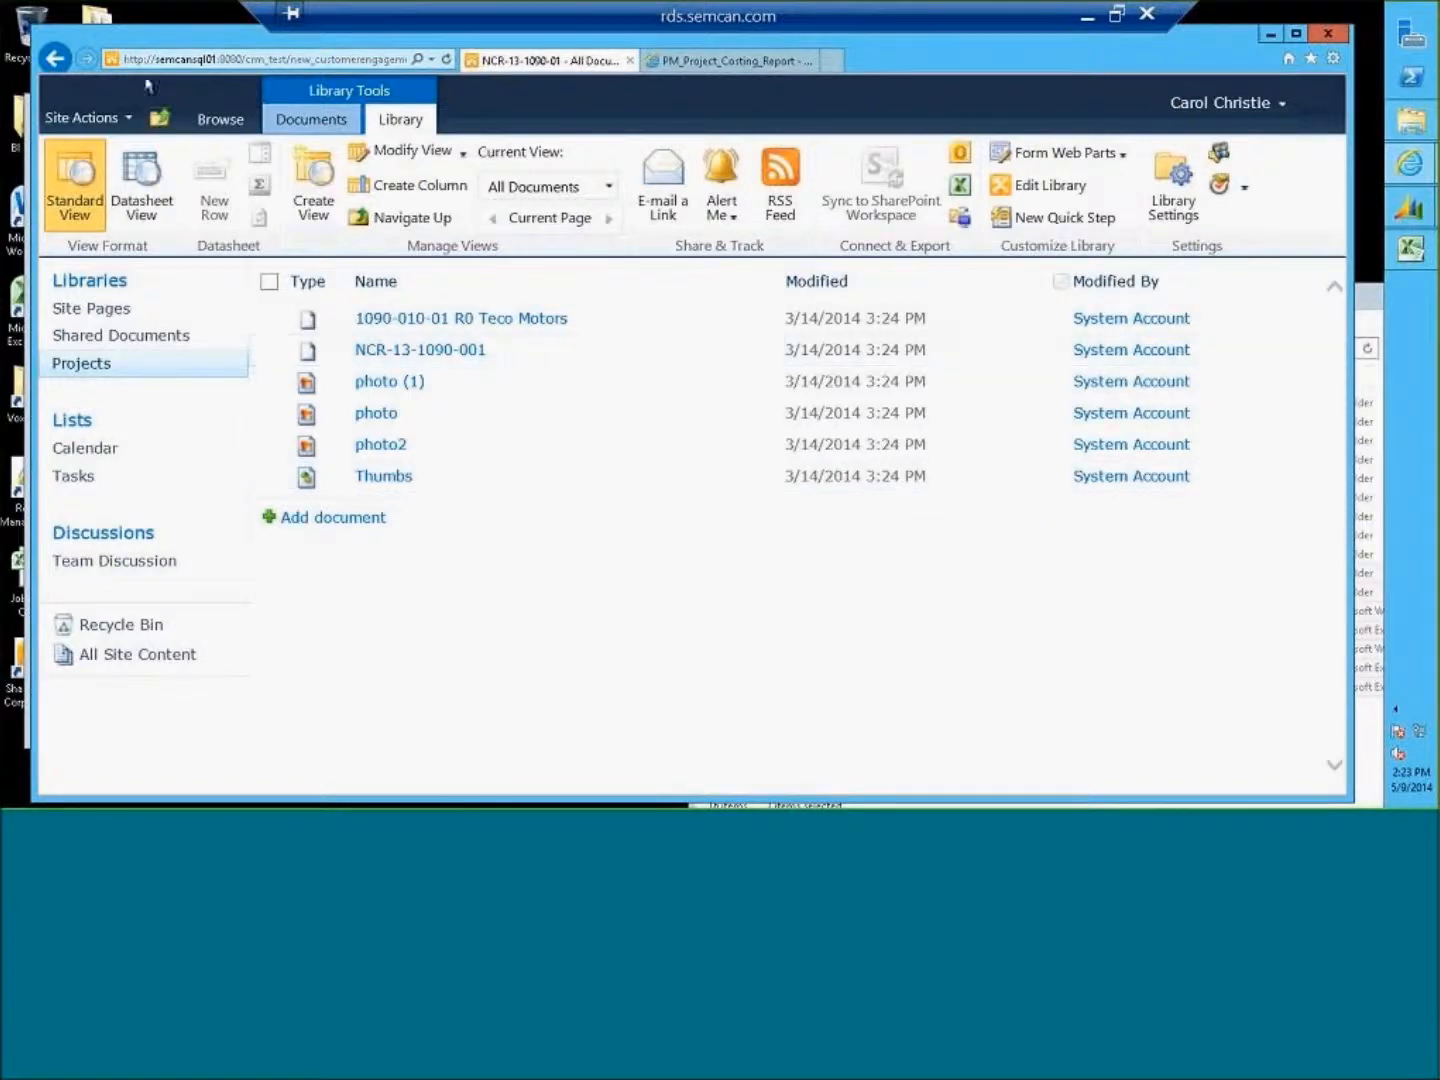
Go back to the IND-MIN-TEST-4 folder, reopen NCR-13-1090-01 under Quality > NCR's, and show the library commands.
{"action": "left_click", "coordinate": [55, 57]}
{"action": "left_click", "coordinate": [56, 57]}
{"action": "left_click", "coordinate": [55, 58]}
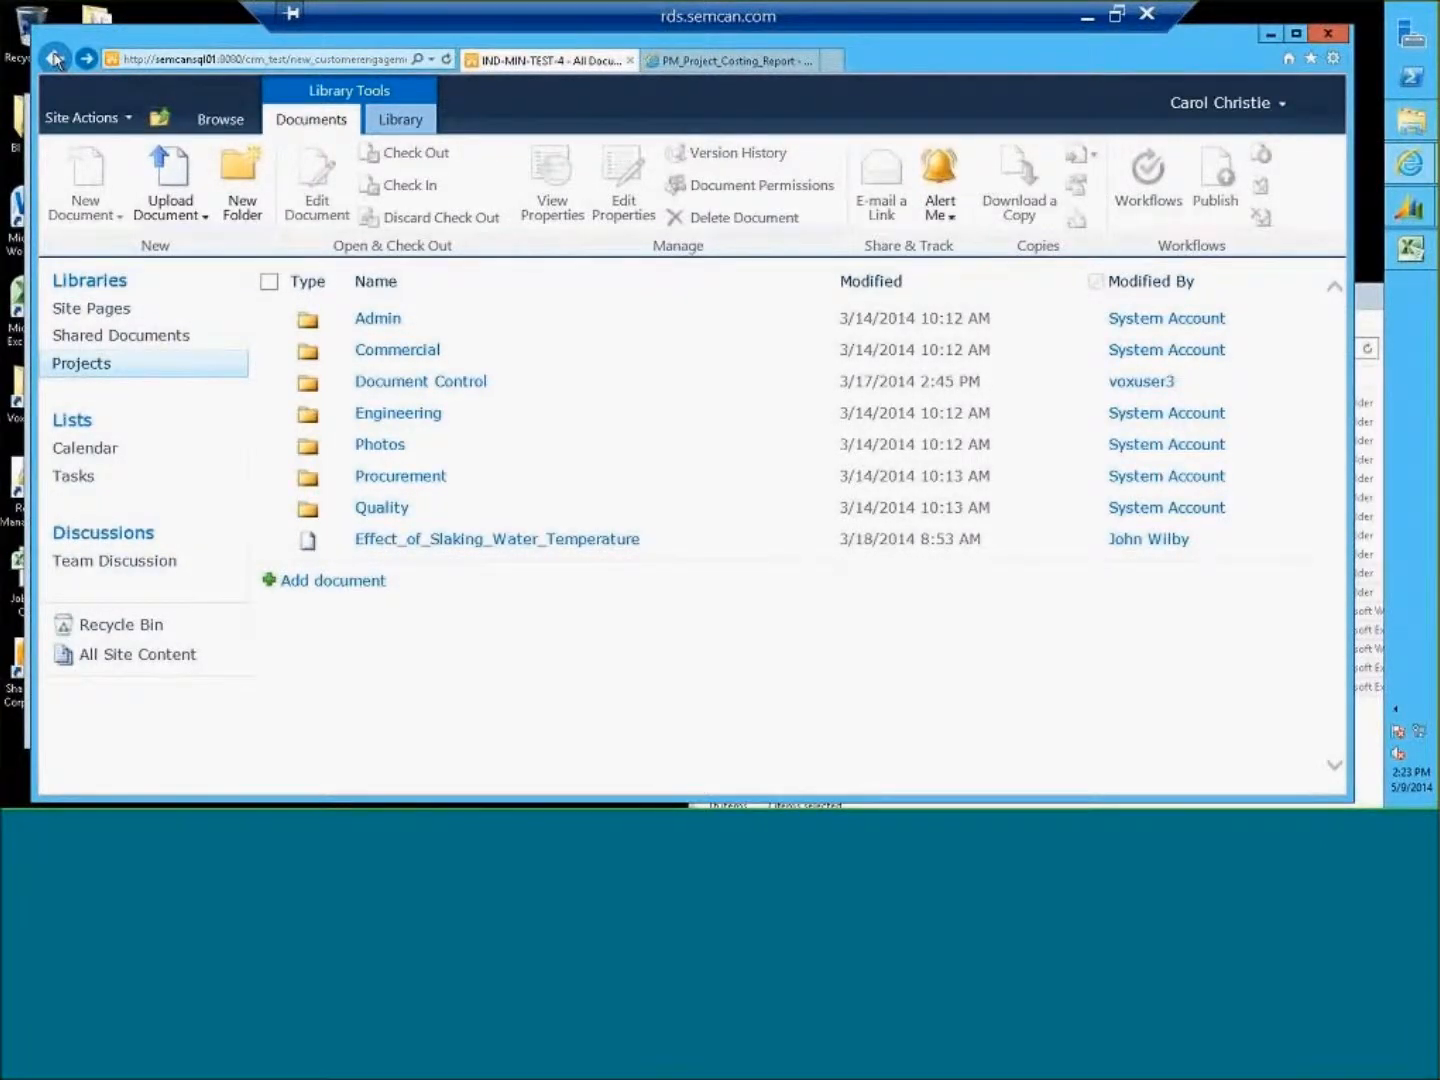
{"action": "left_click", "coordinate": [403, 511]}
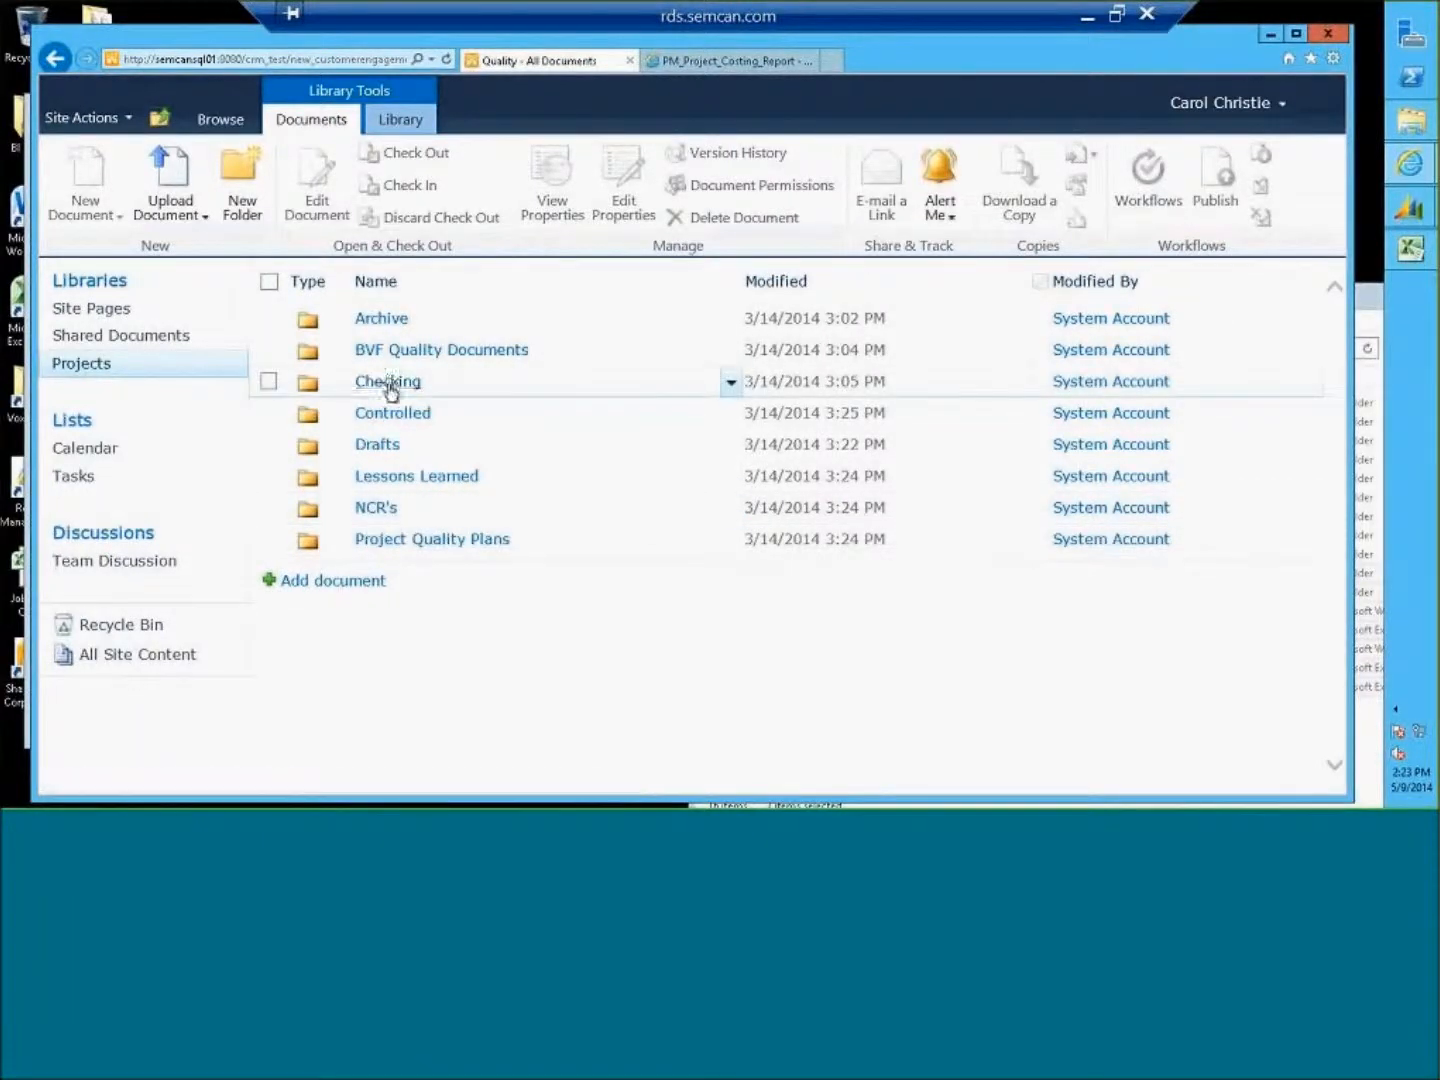
{"action": "left_click", "coordinate": [388, 505]}
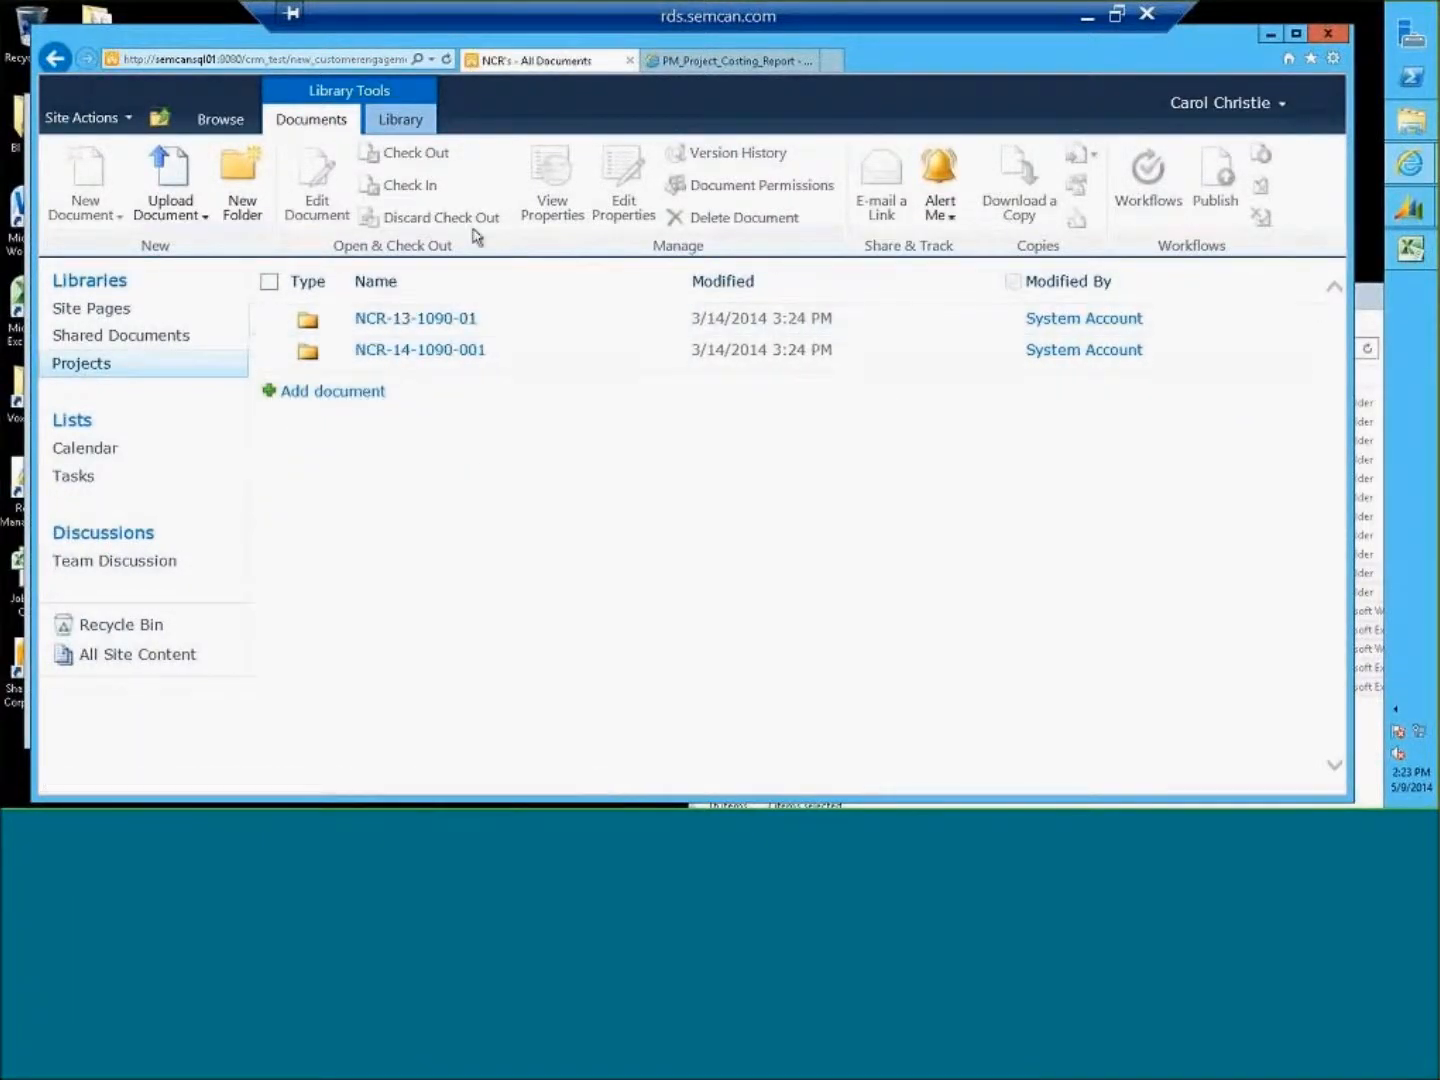
{"action": "left_click", "coordinate": [408, 318]}
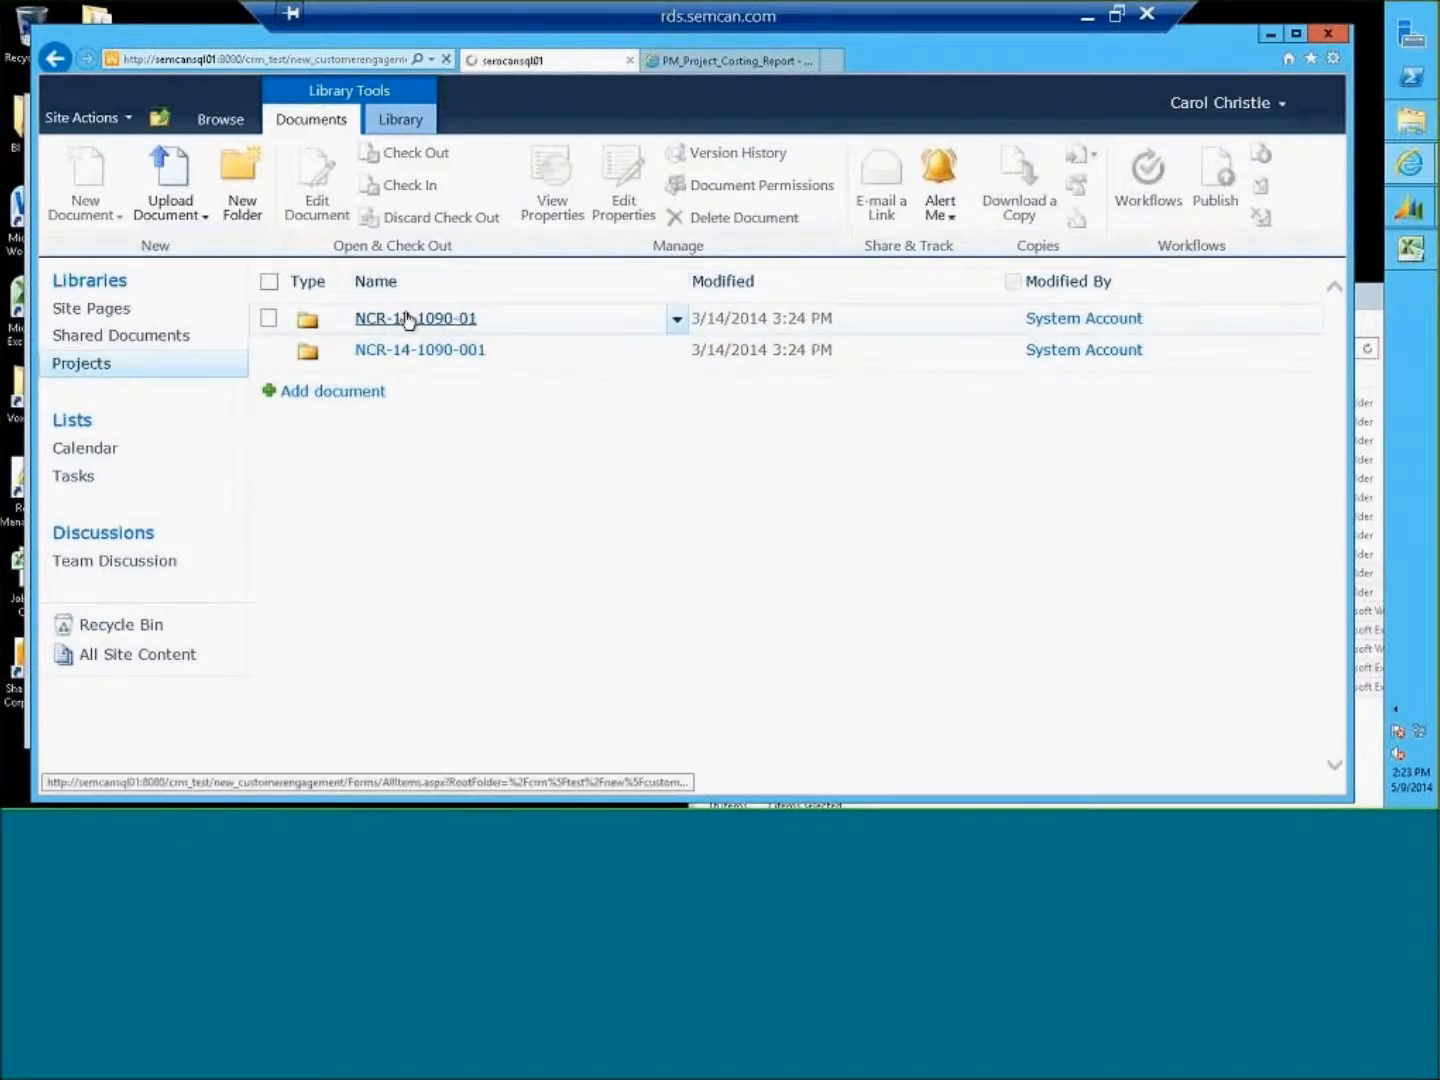
{"action": "left_click", "coordinate": [402, 124]}
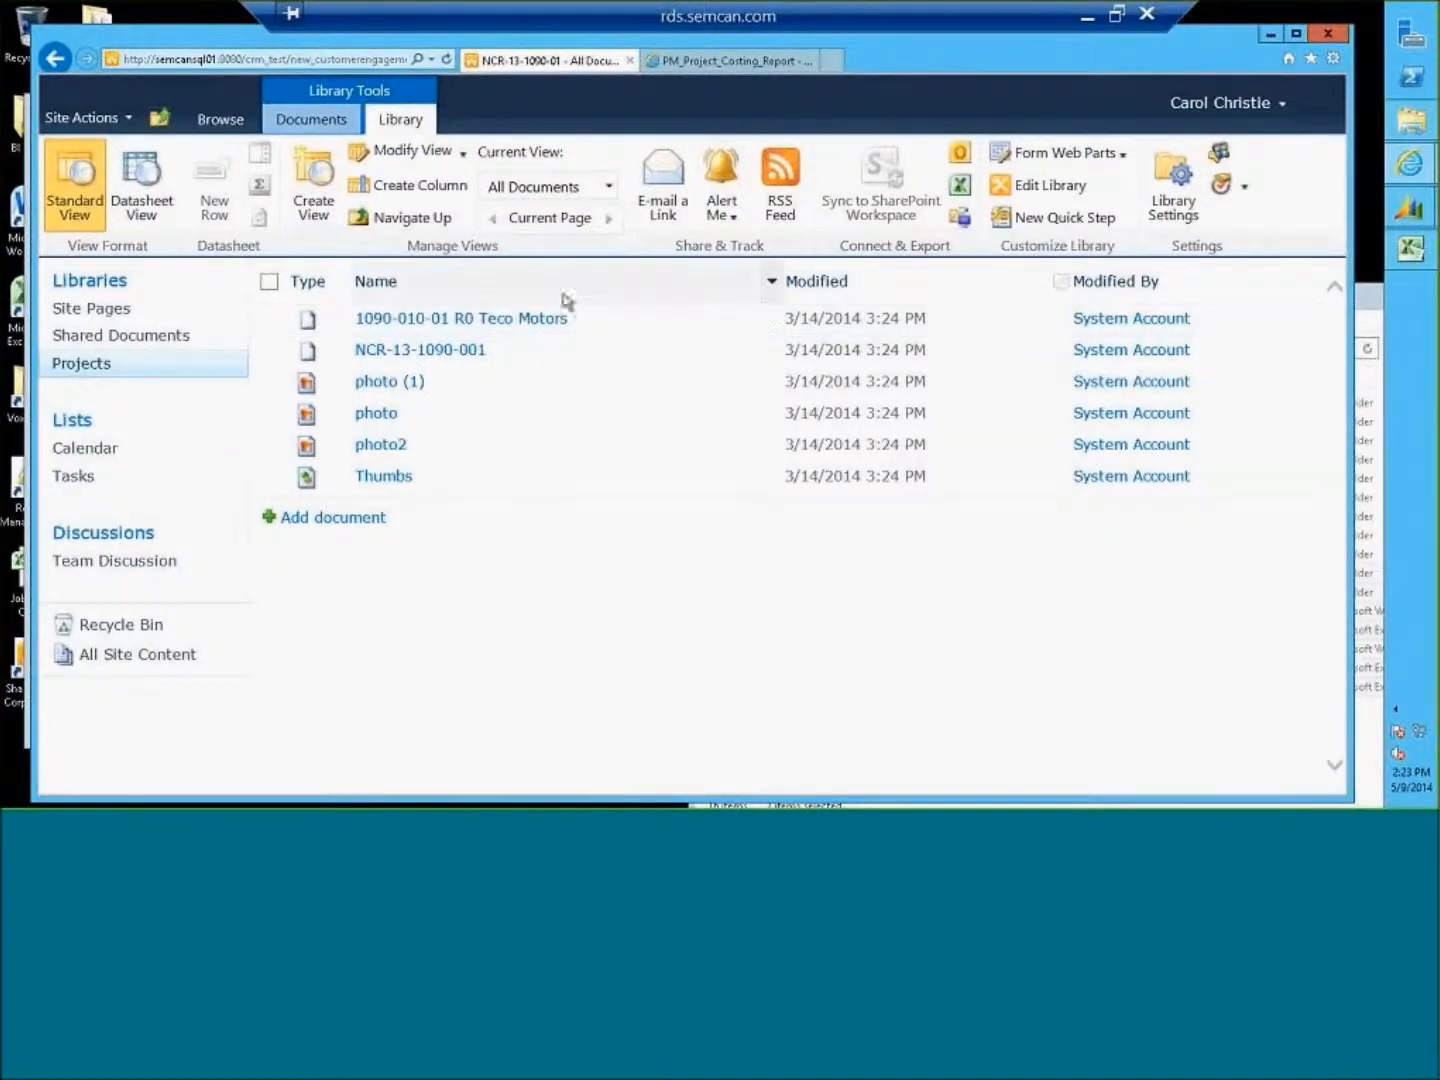
Start a new library column named "Type of NCR document" with the Choice information type.
{"action": "left_click", "coordinate": [399, 191]}
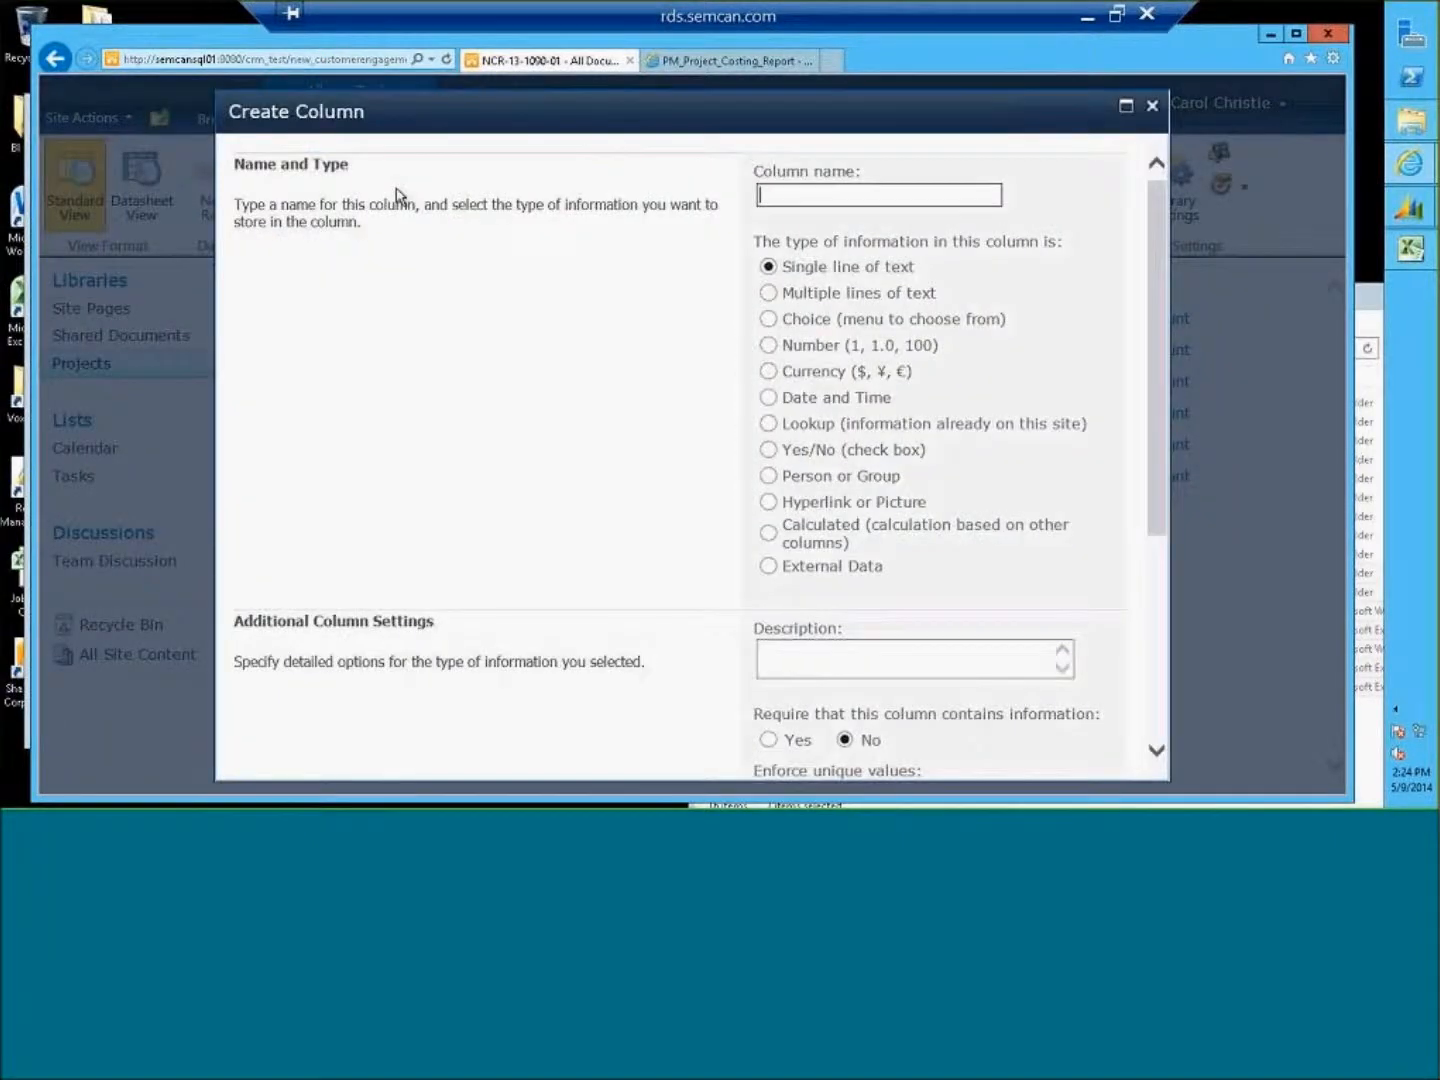
{"action": "type", "text": "Type of NCR document"}
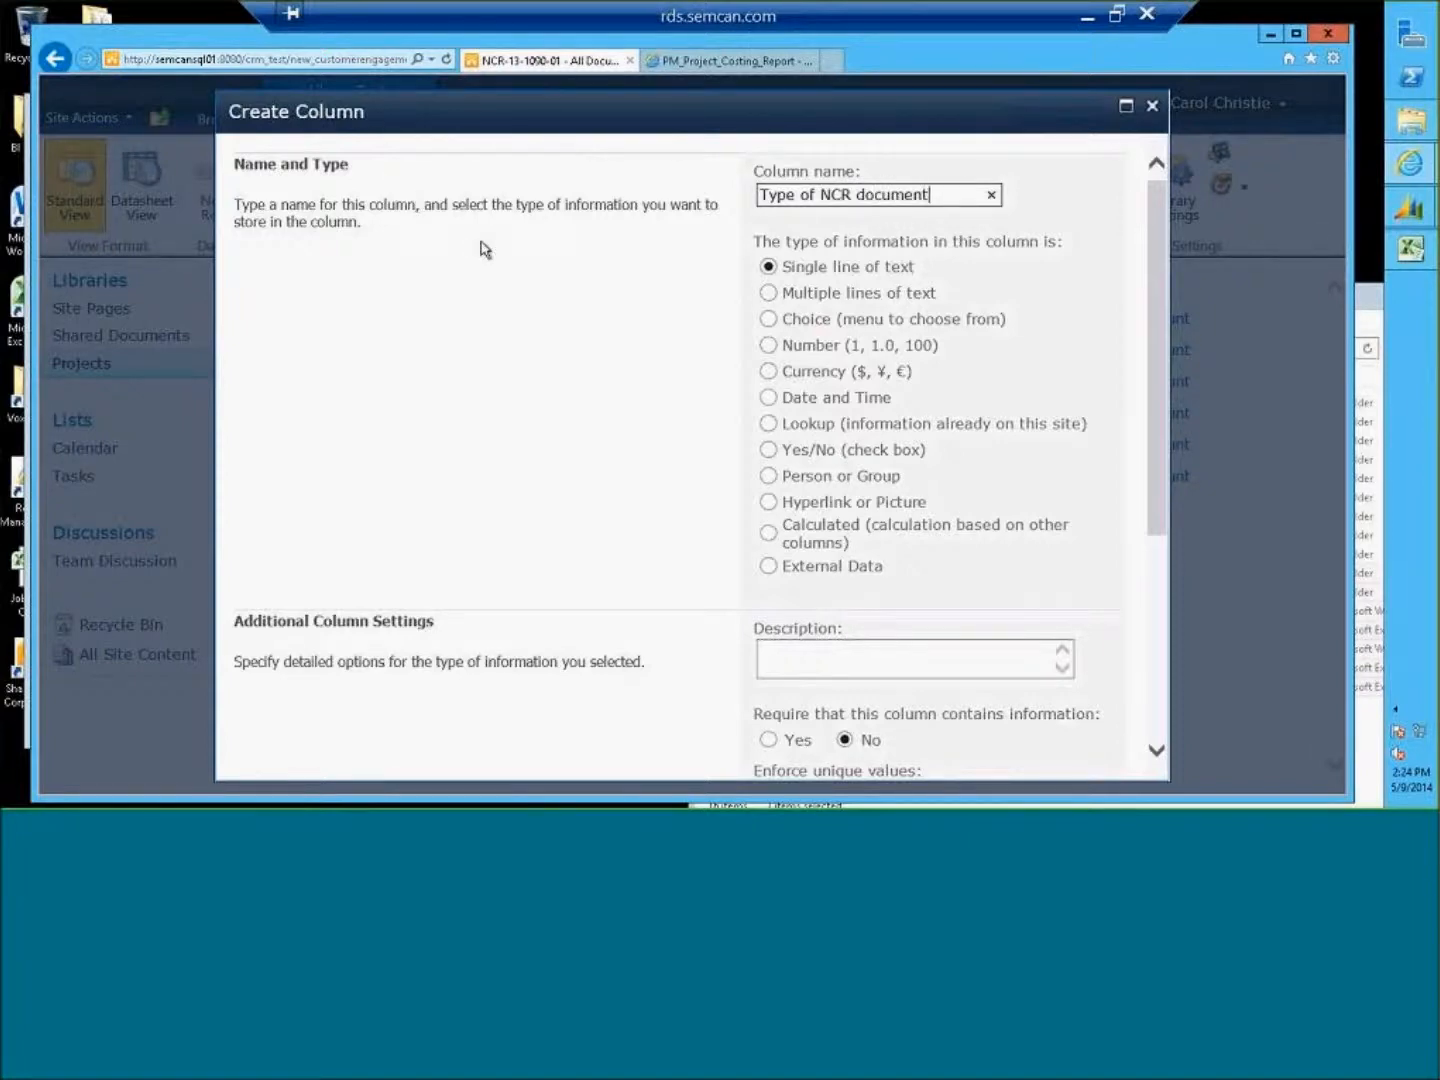
{"action": "left_click", "coordinate": [769, 320]}
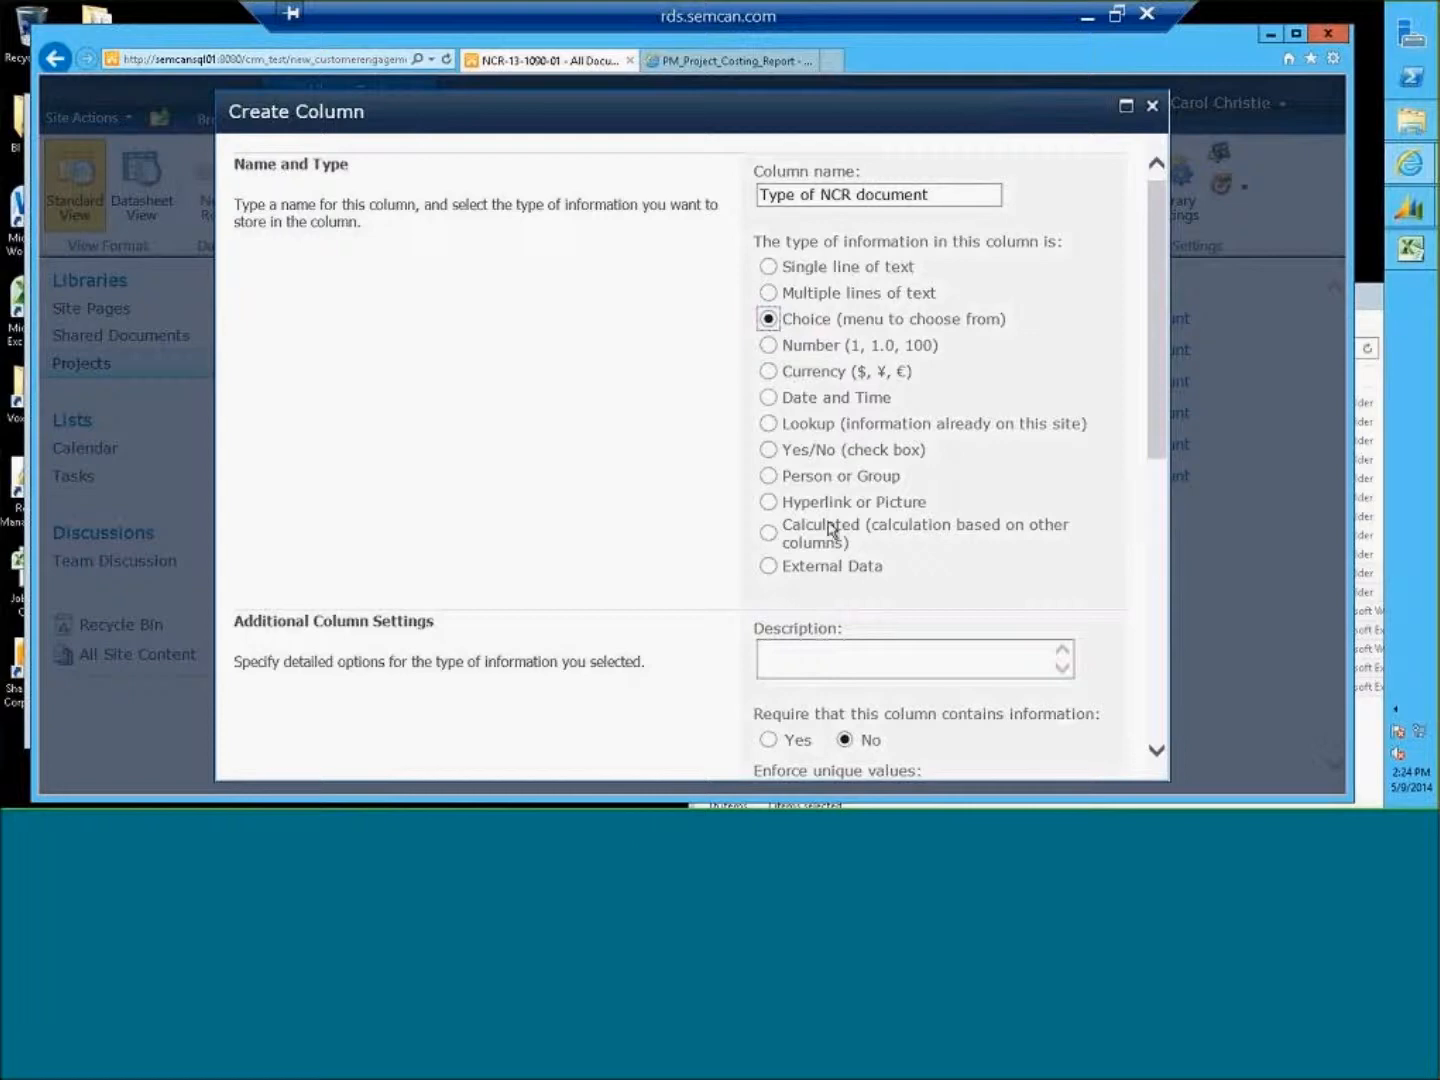
Replace the placeholder choices of the new column with Picture, Form and Drawing.
{"action": "scroll", "coordinate": [833, 532], "scroll_direction": "down", "scroll_amount": 2}
{"action": "scroll", "coordinate": [832, 532], "scroll_direction": "down", "scroll_amount": 3}
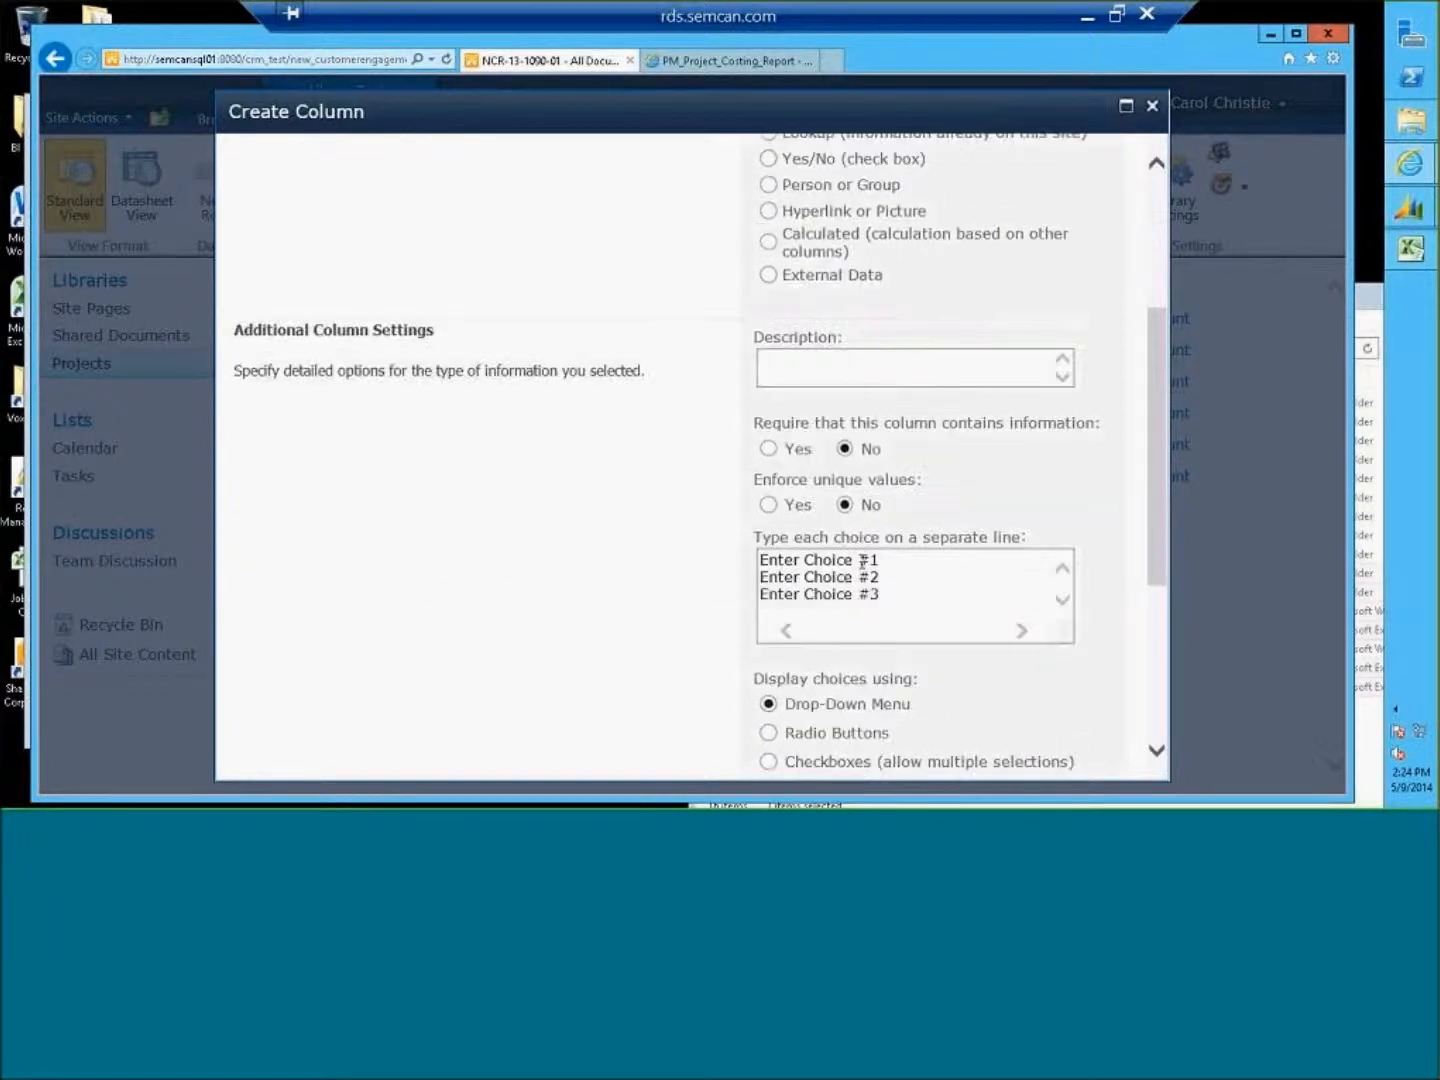
{"action": "left_click_drag", "start_coordinate": [897, 563], "coordinate": [724, 562]}
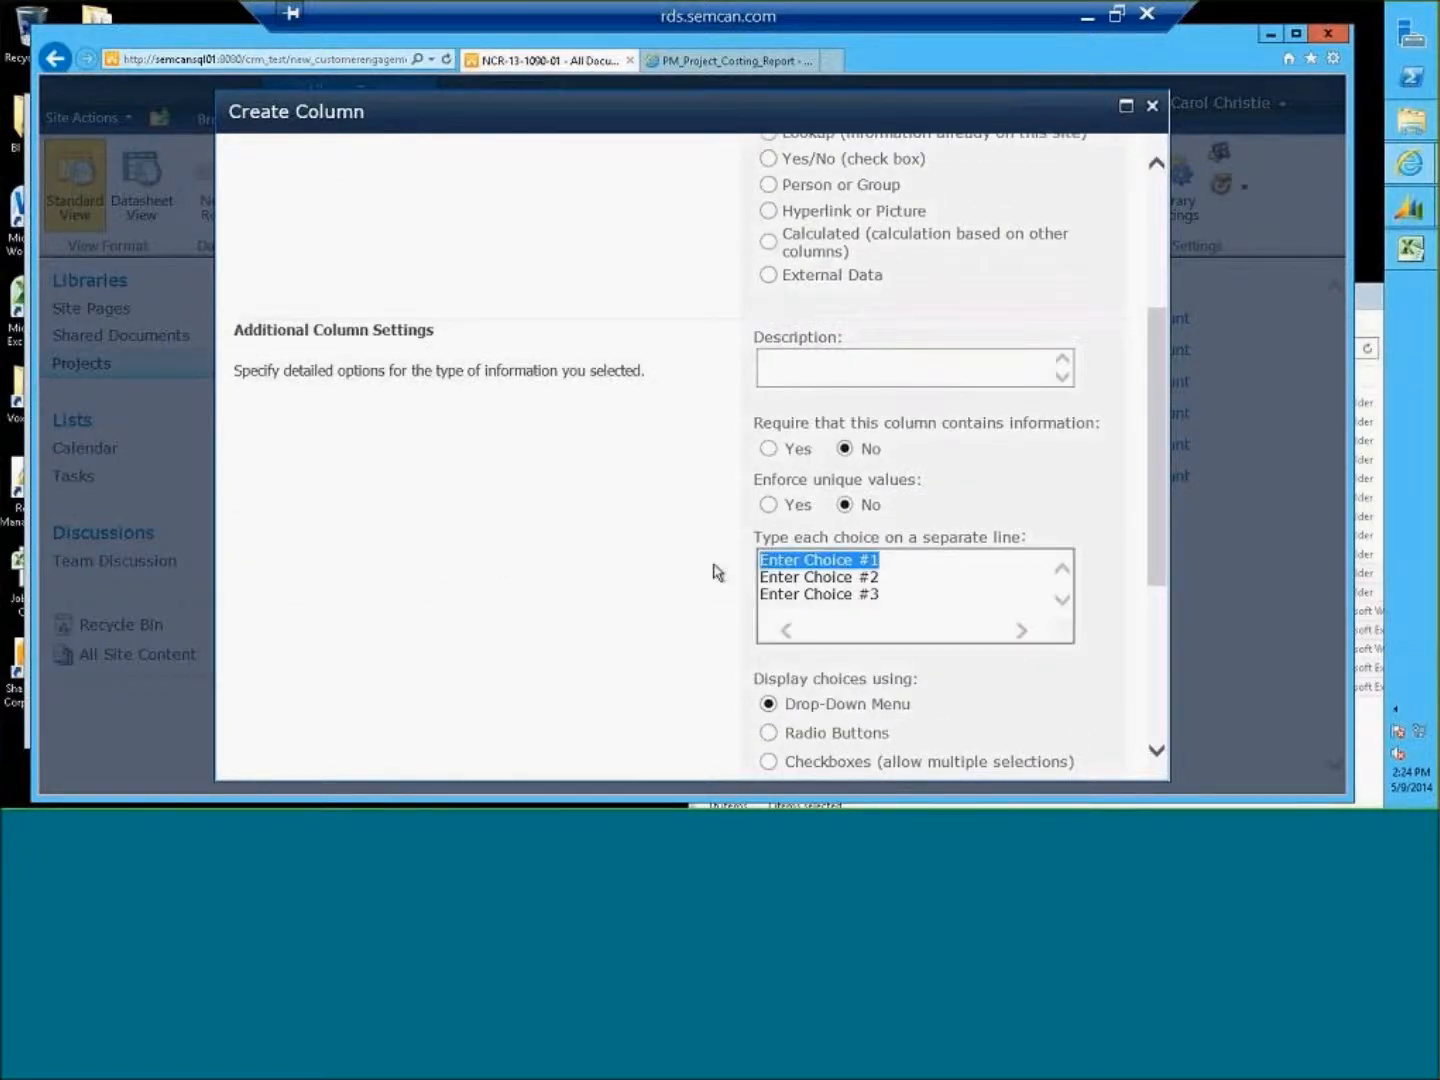
{"action": "type", "text": "Po"}
{"action": "key", "text": "BackSpace"}
{"action": "type", "text": "icture"}
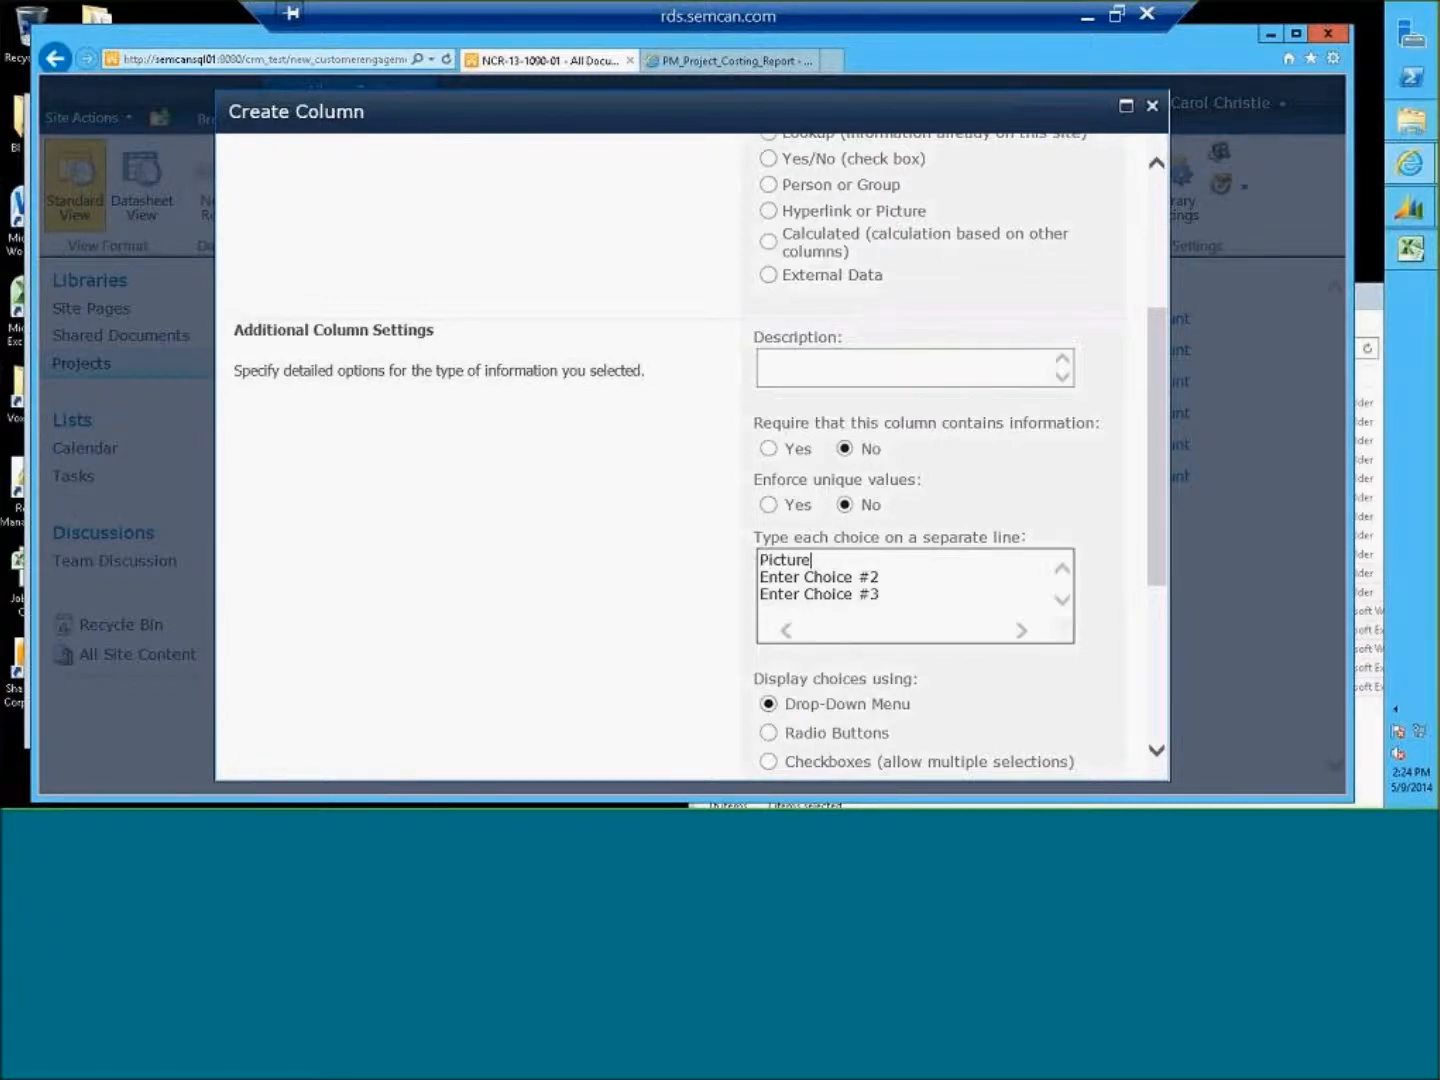
{"action": "left_click_drag", "start_coordinate": [880, 576], "coordinate": [762, 577]}
{"action": "type", "text": "Form"}
{"action": "left_click_drag", "start_coordinate": [883, 594], "coordinate": [760, 594]}
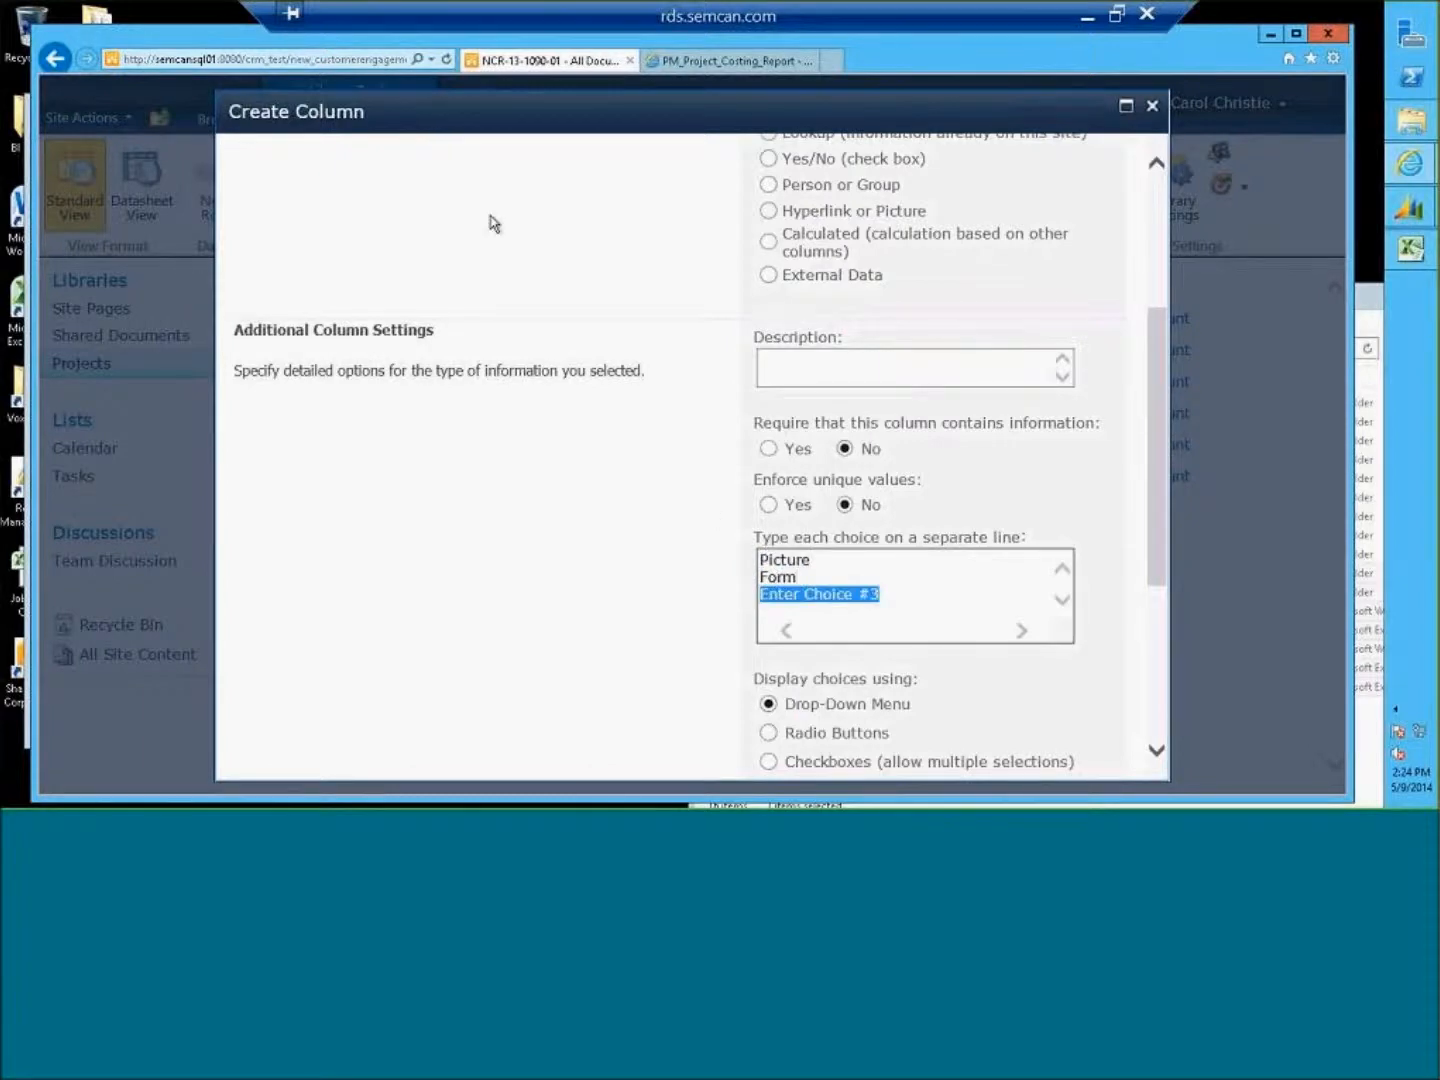
{"action": "type", "text": "Drawing"}
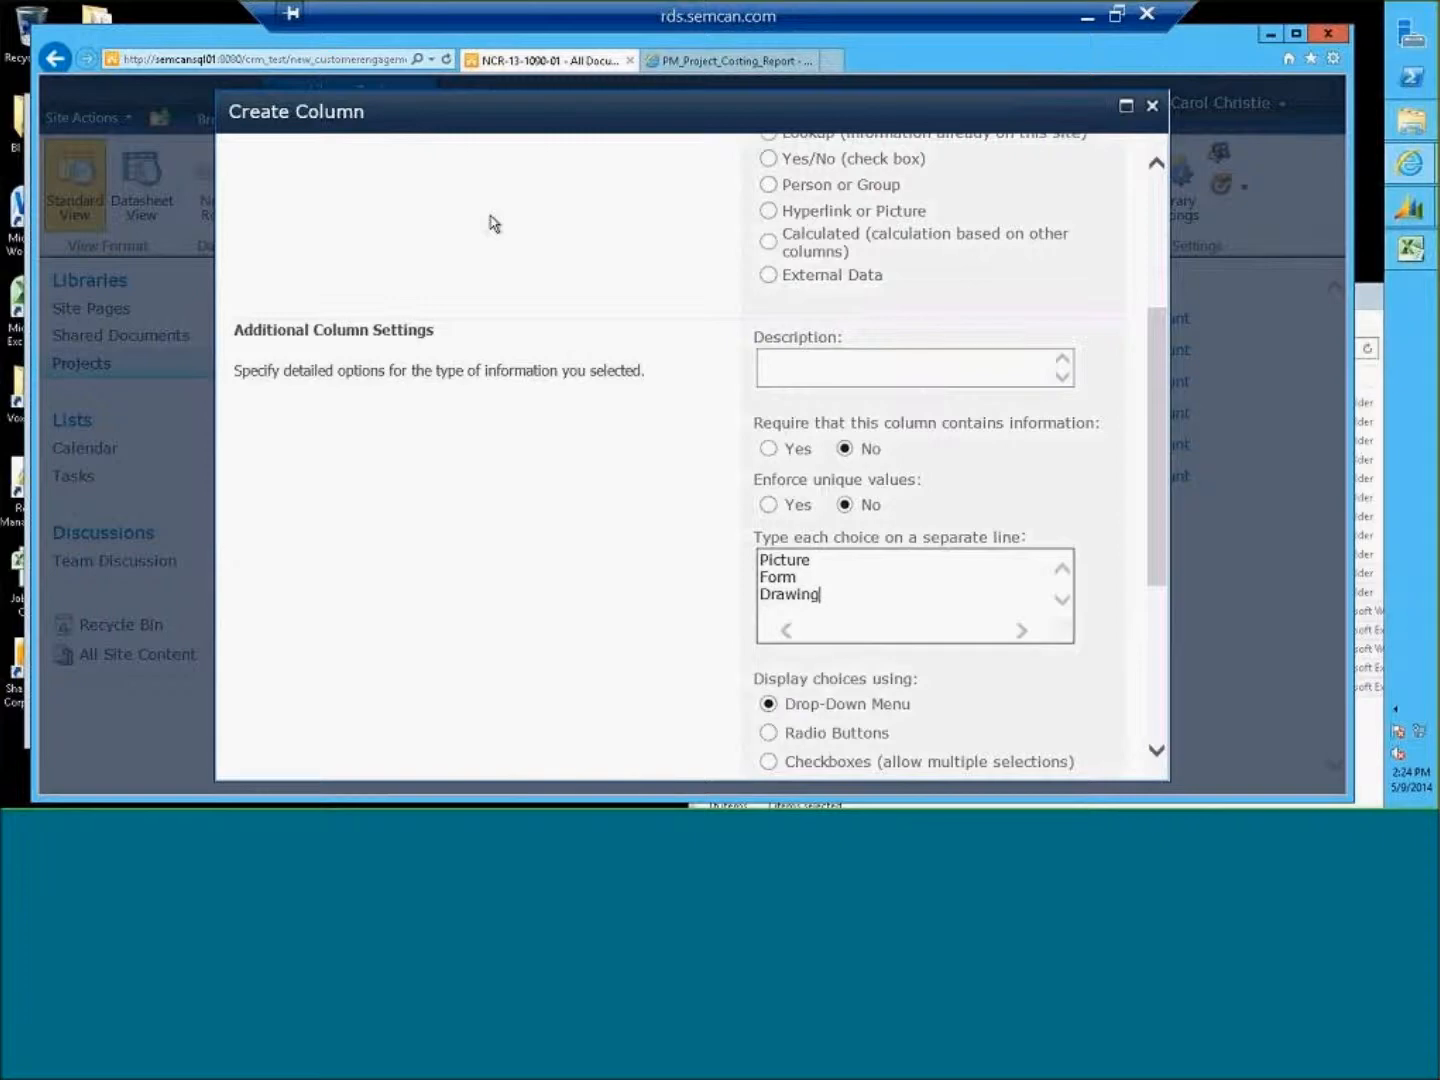
Create the column with choices displayed as a drop-down menu, fill-in choices disallowed, and Picture as the default value.
{"action": "left_click_drag", "start_coordinate": [1152, 513], "coordinate": [967, 575]}
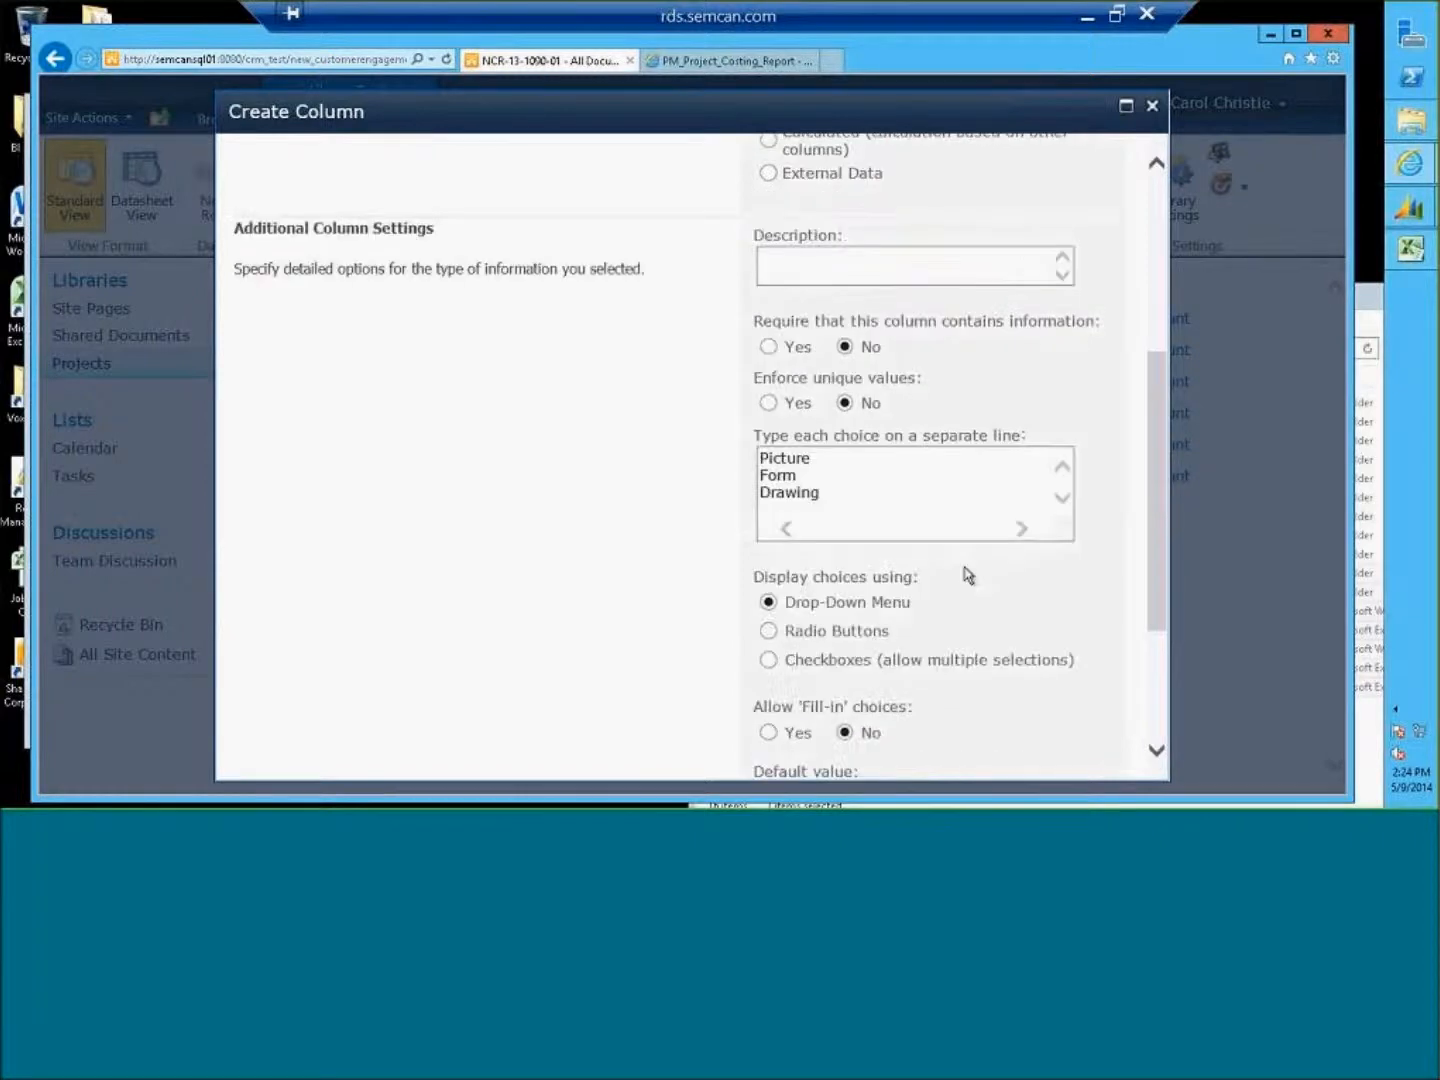
{"action": "left_click_drag", "start_coordinate": [1159, 589], "coordinate": [1148, 706]}
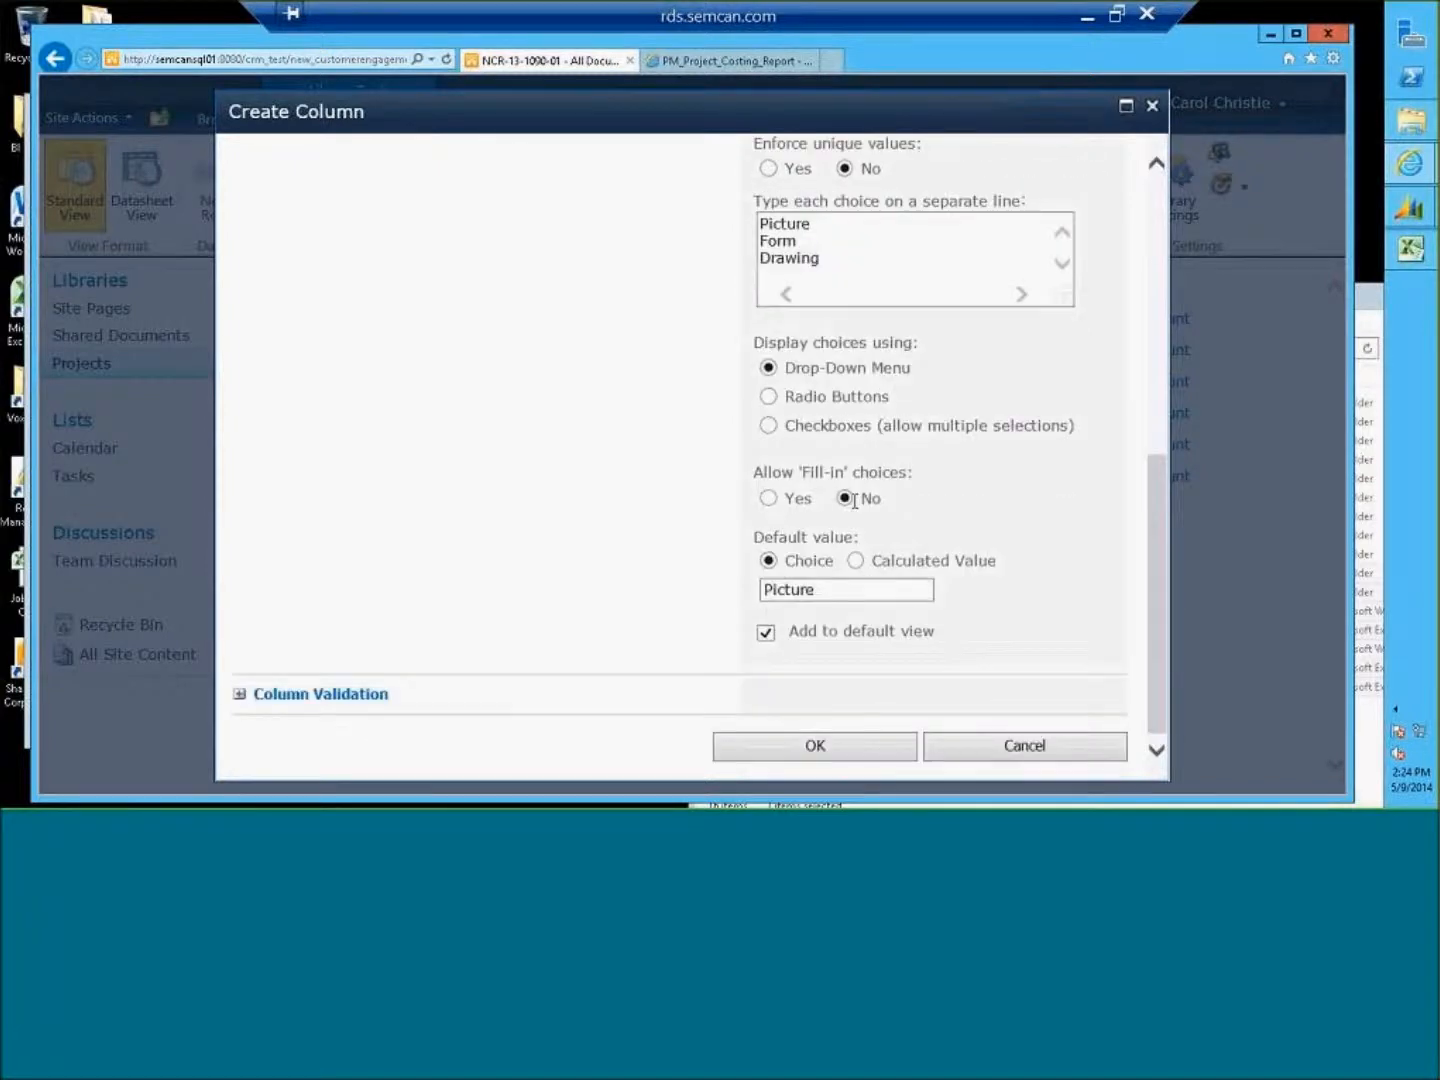
{"action": "left_click", "coordinate": [866, 749]}
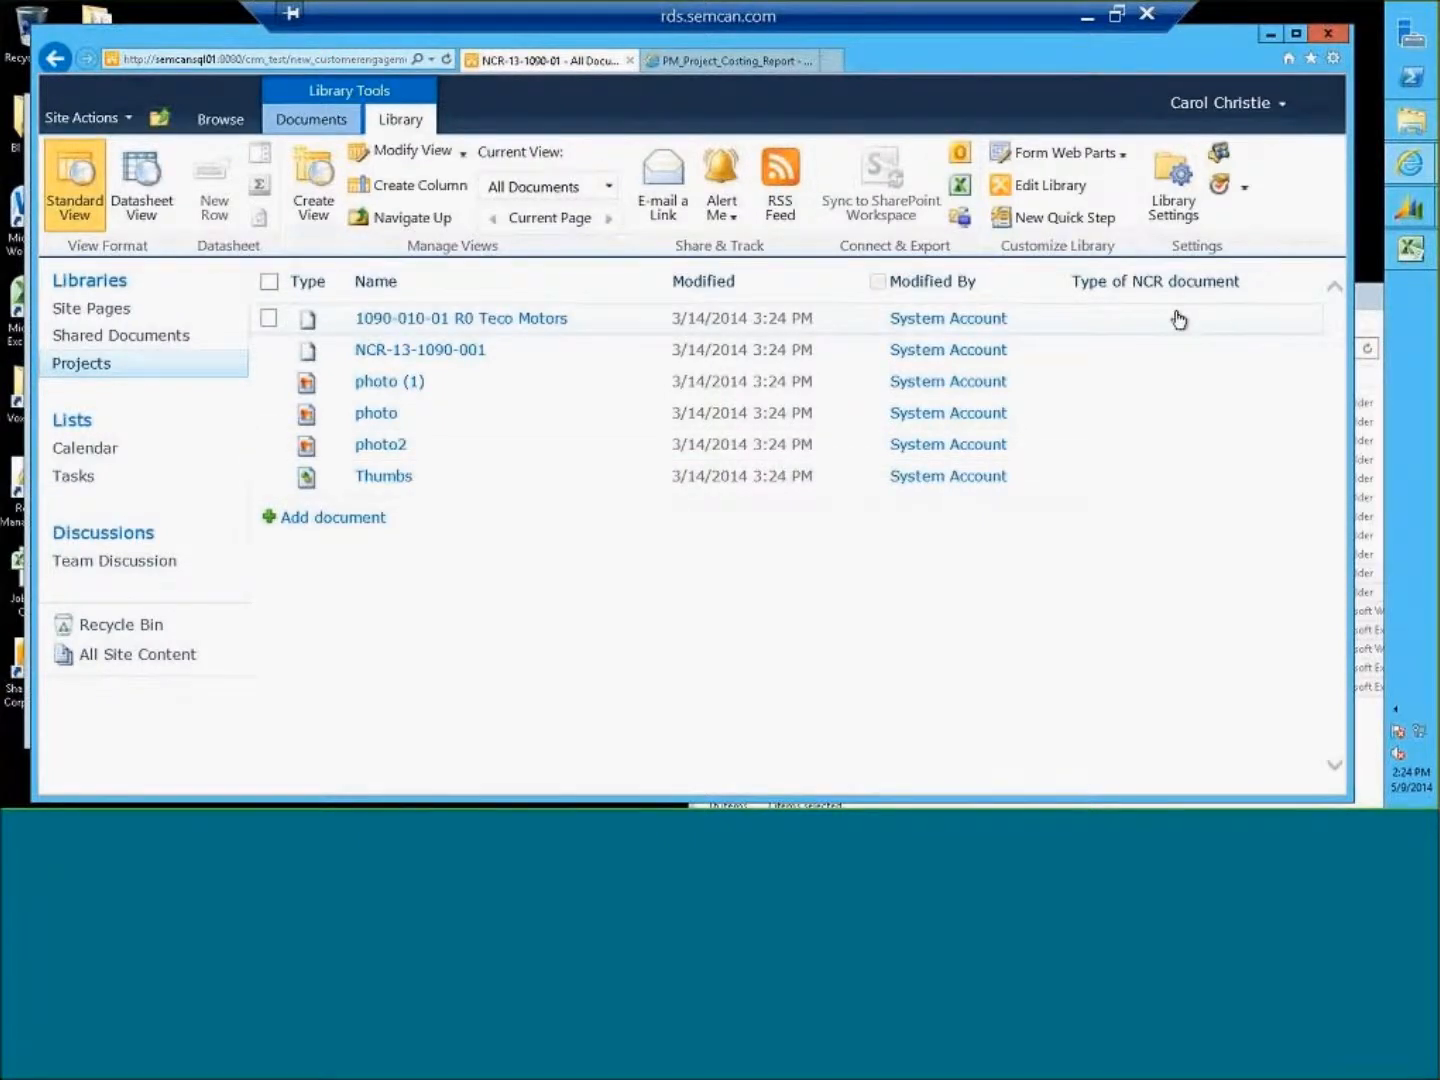
In datasheet view, set the NCR document type to Form for 1090-010-01 R0 Teco Motors.pdf and Drawing for NCR-13-1090-001.pdf.
{"action": "left_click", "coordinate": [137, 205]}
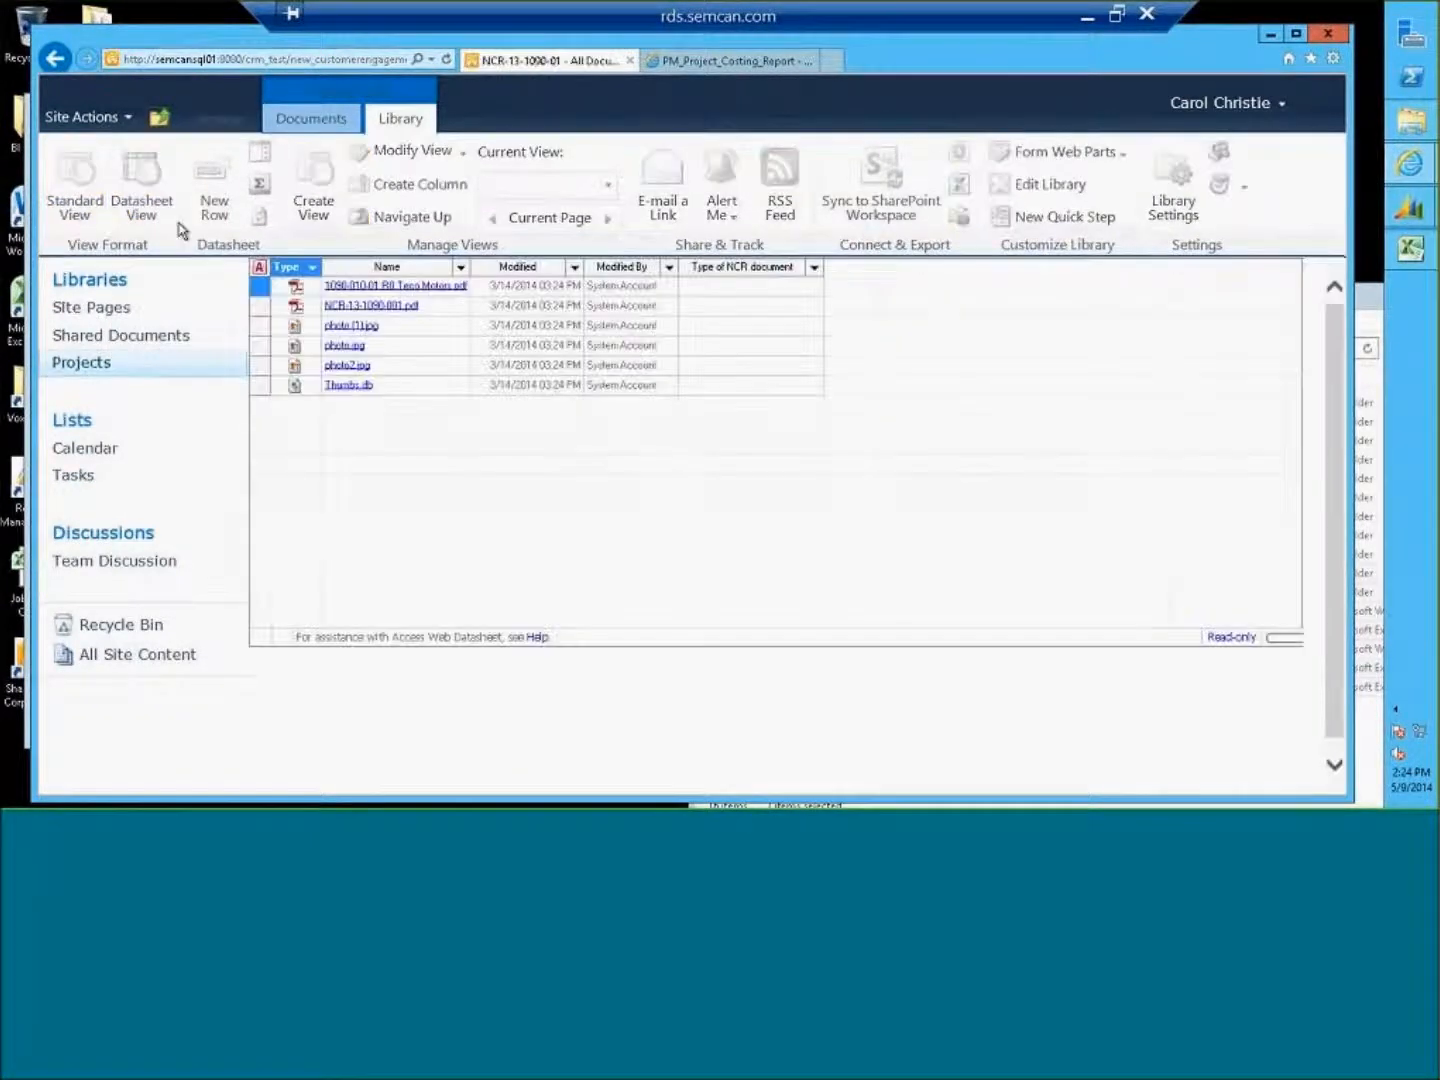
{"action": "left_click", "coordinate": [755, 288]}
{"action": "left_click", "coordinate": [813, 284]}
{"action": "left_click", "coordinate": [750, 306]}
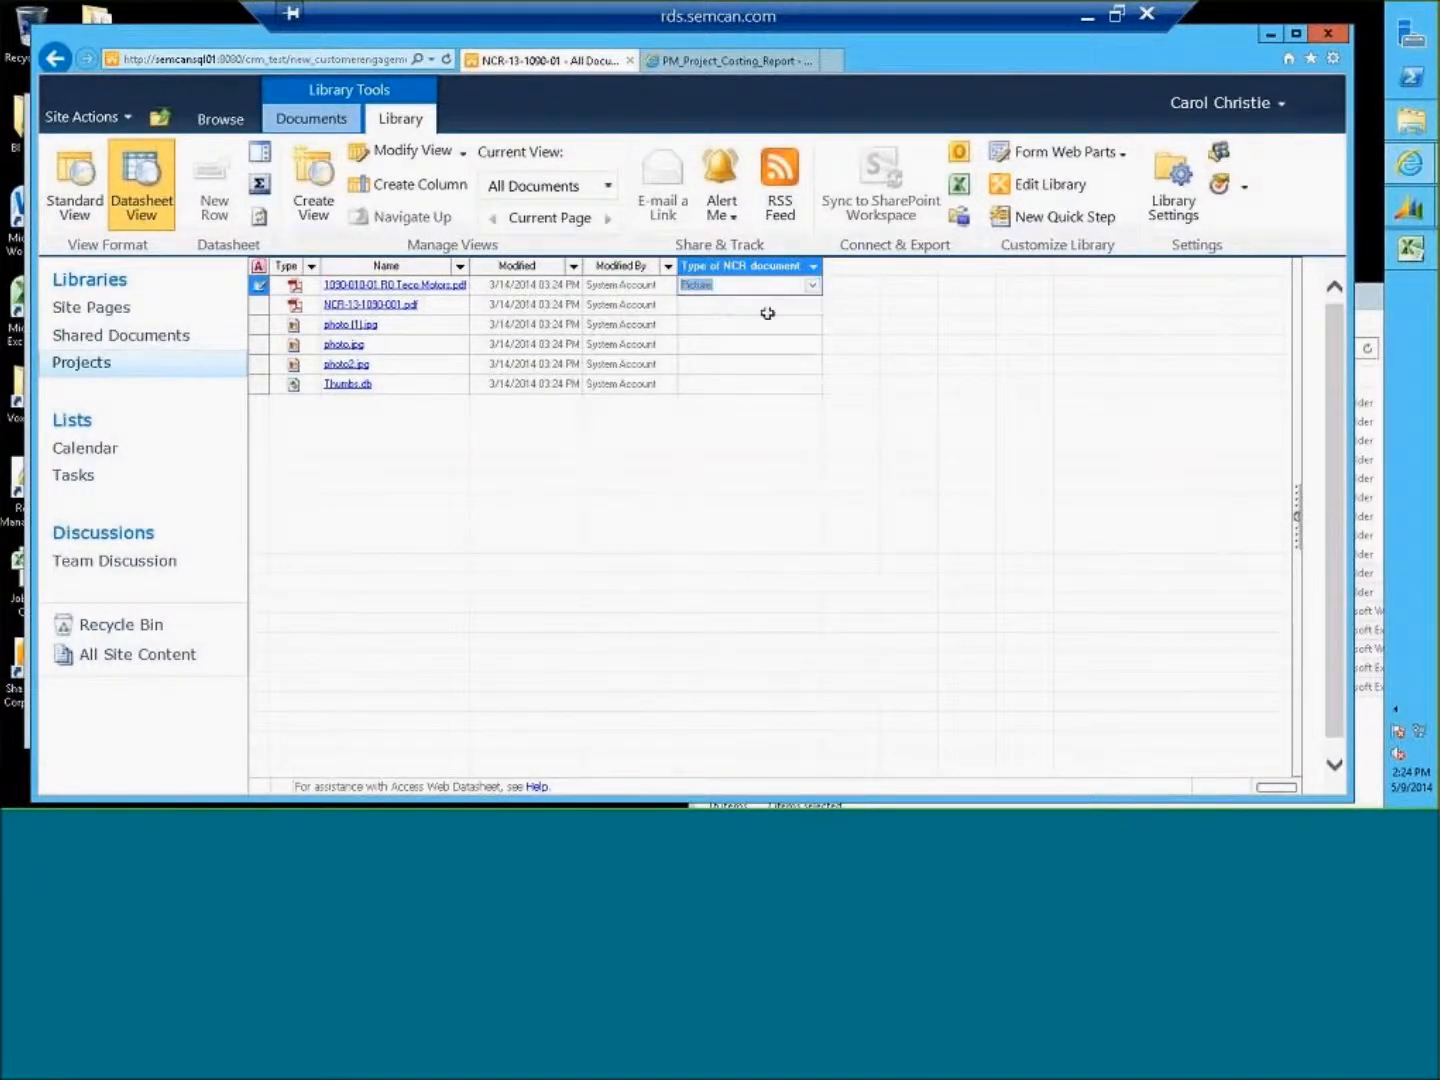
{"action": "left_click", "coordinate": [796, 306]}
{"action": "left_click", "coordinate": [807, 288]}
{"action": "left_click", "coordinate": [811, 288]}
{"action": "left_click", "coordinate": [782, 316]}
{"action": "left_click", "coordinate": [810, 306]}
{"action": "left_click", "coordinate": [811, 305]}
{"action": "left_click", "coordinate": [752, 355]}
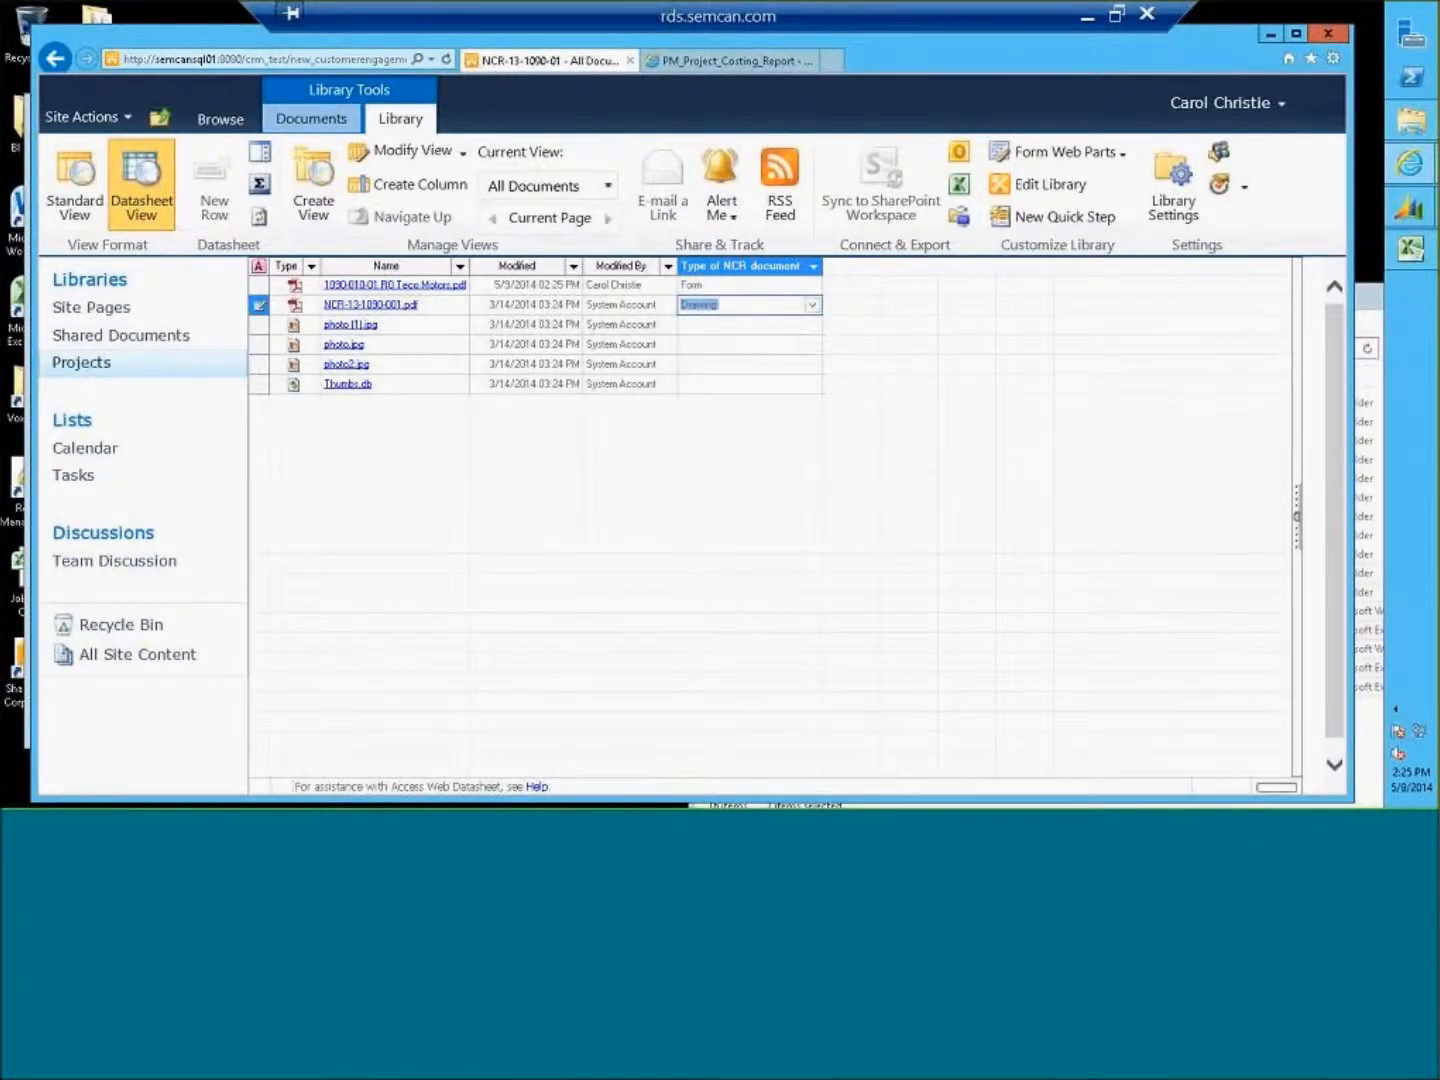
Classify photo (1).jpg as Picture and fill that value down through photo.jpg, photo2.jpg and Thumbs.db.
{"action": "left_click", "coordinate": [811, 325]}
{"action": "left_click", "coordinate": [812, 325]}
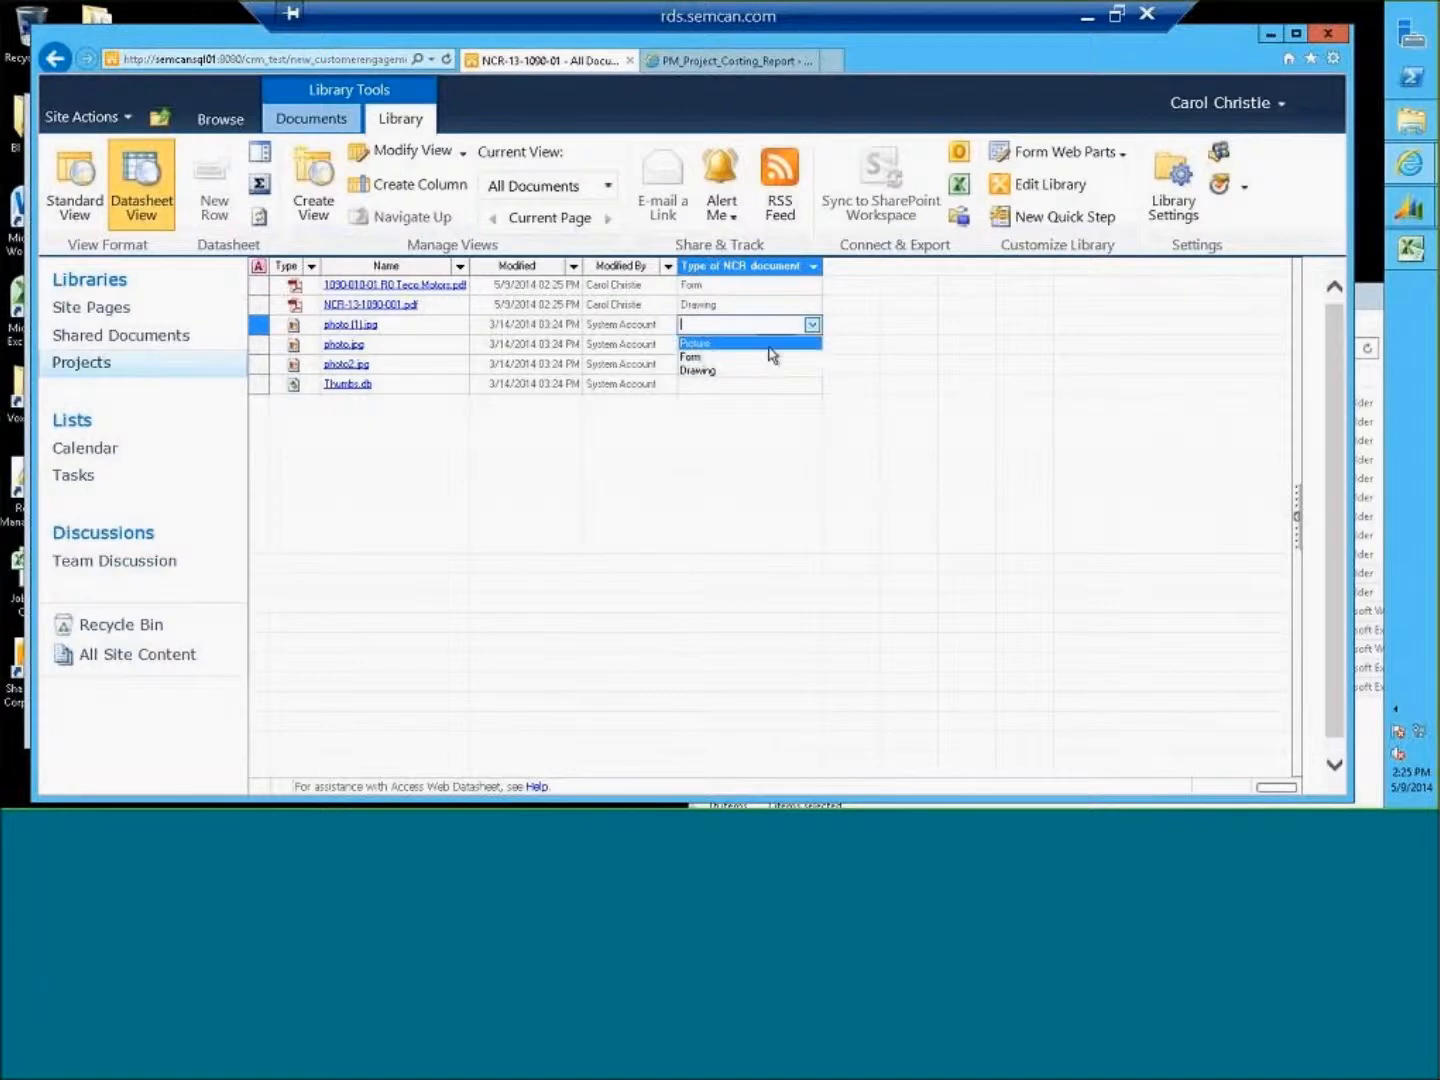
{"action": "left_click", "coordinate": [795, 344]}
{"action": "key", "text": "Down"}
{"action": "key", "text": "Down"}
{"action": "key", "text": "Up"}
{"action": "key", "text": "Up"}
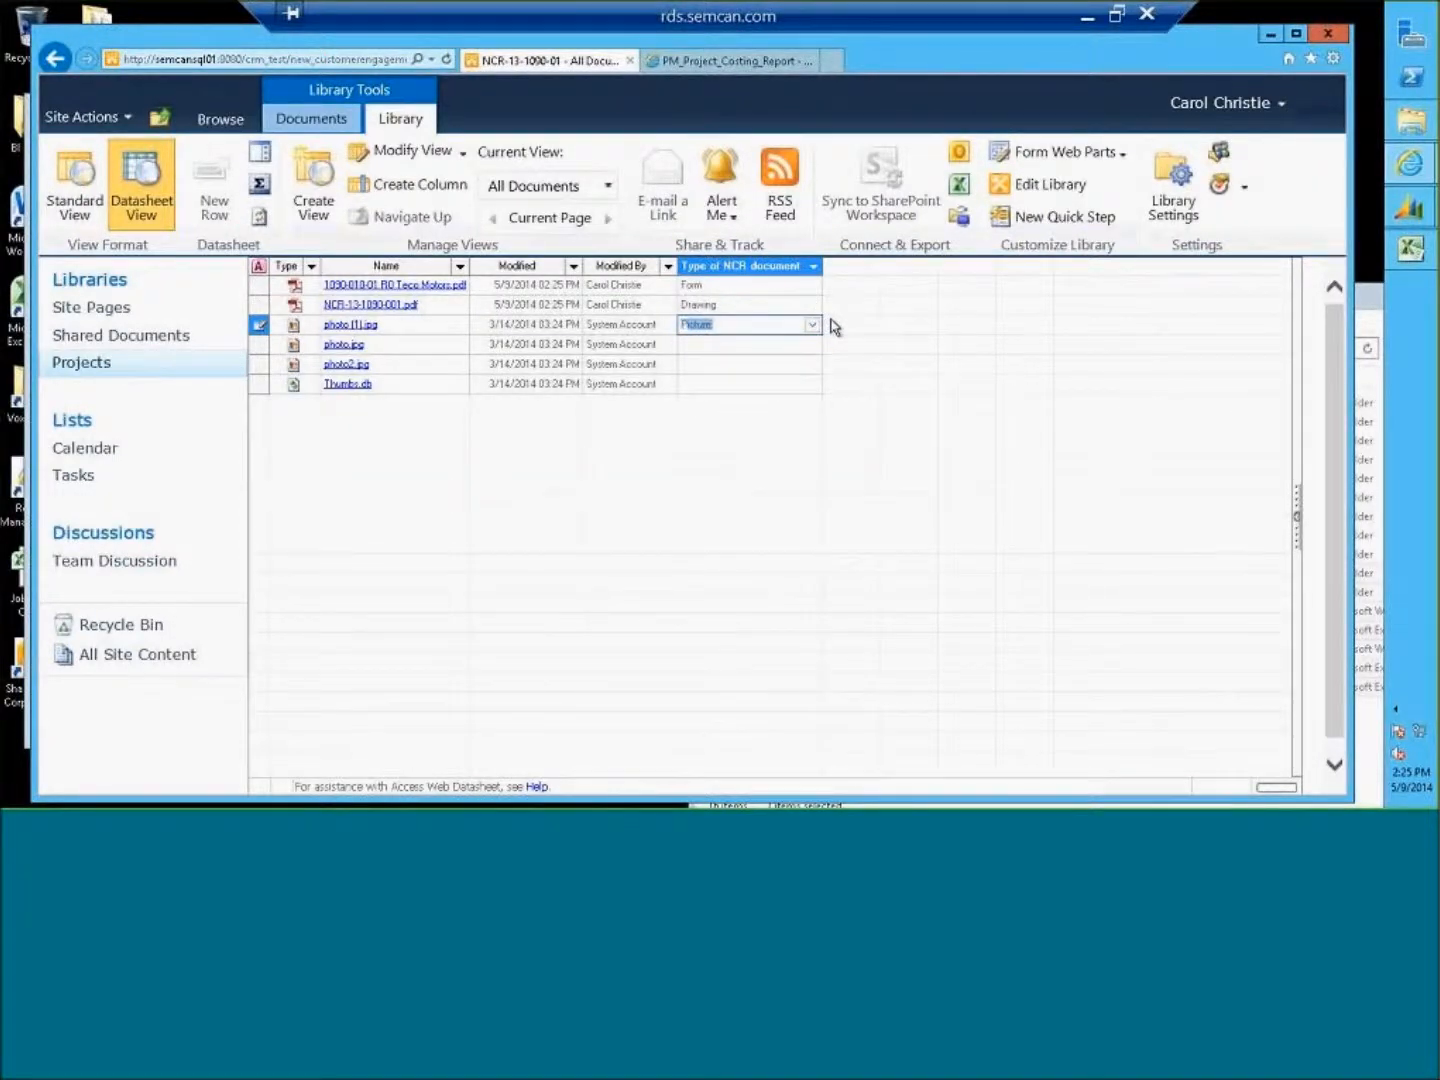
{"action": "left_click", "coordinate": [812, 325]}
{"action": "left_click", "coordinate": [792, 345]}
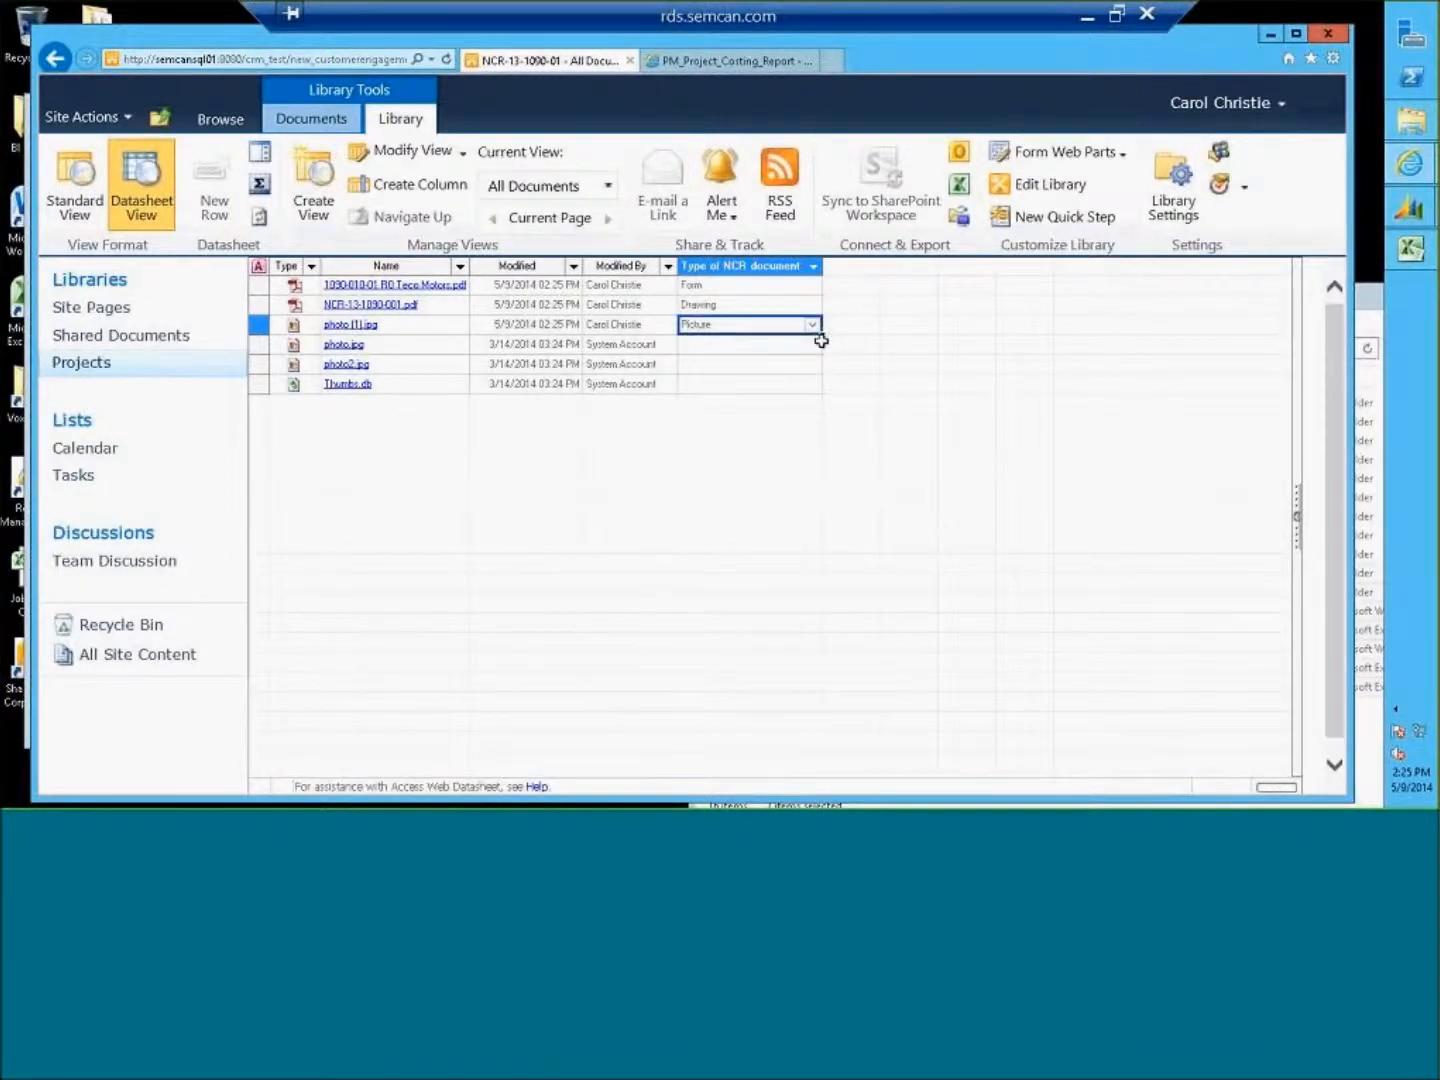
{"action": "left_click_drag", "start_coordinate": [822, 341], "coordinate": [839, 410]}
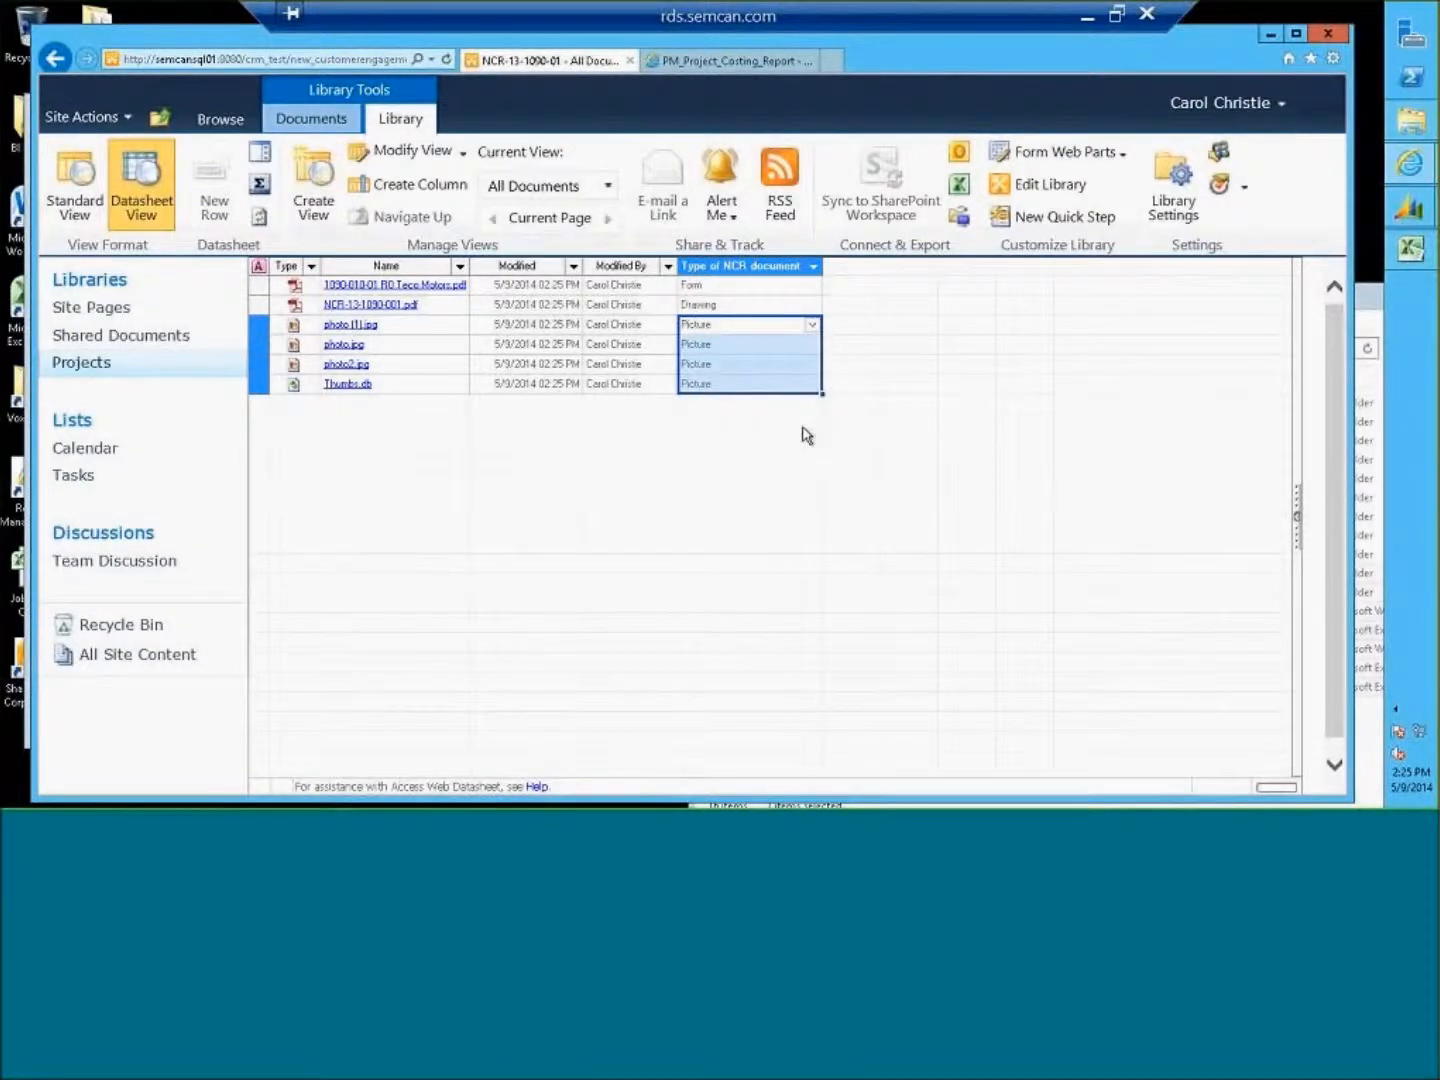
Return the folder to standard view and filter the documents by the NCR document type Picture.
{"action": "left_click", "coordinate": [83, 205]}
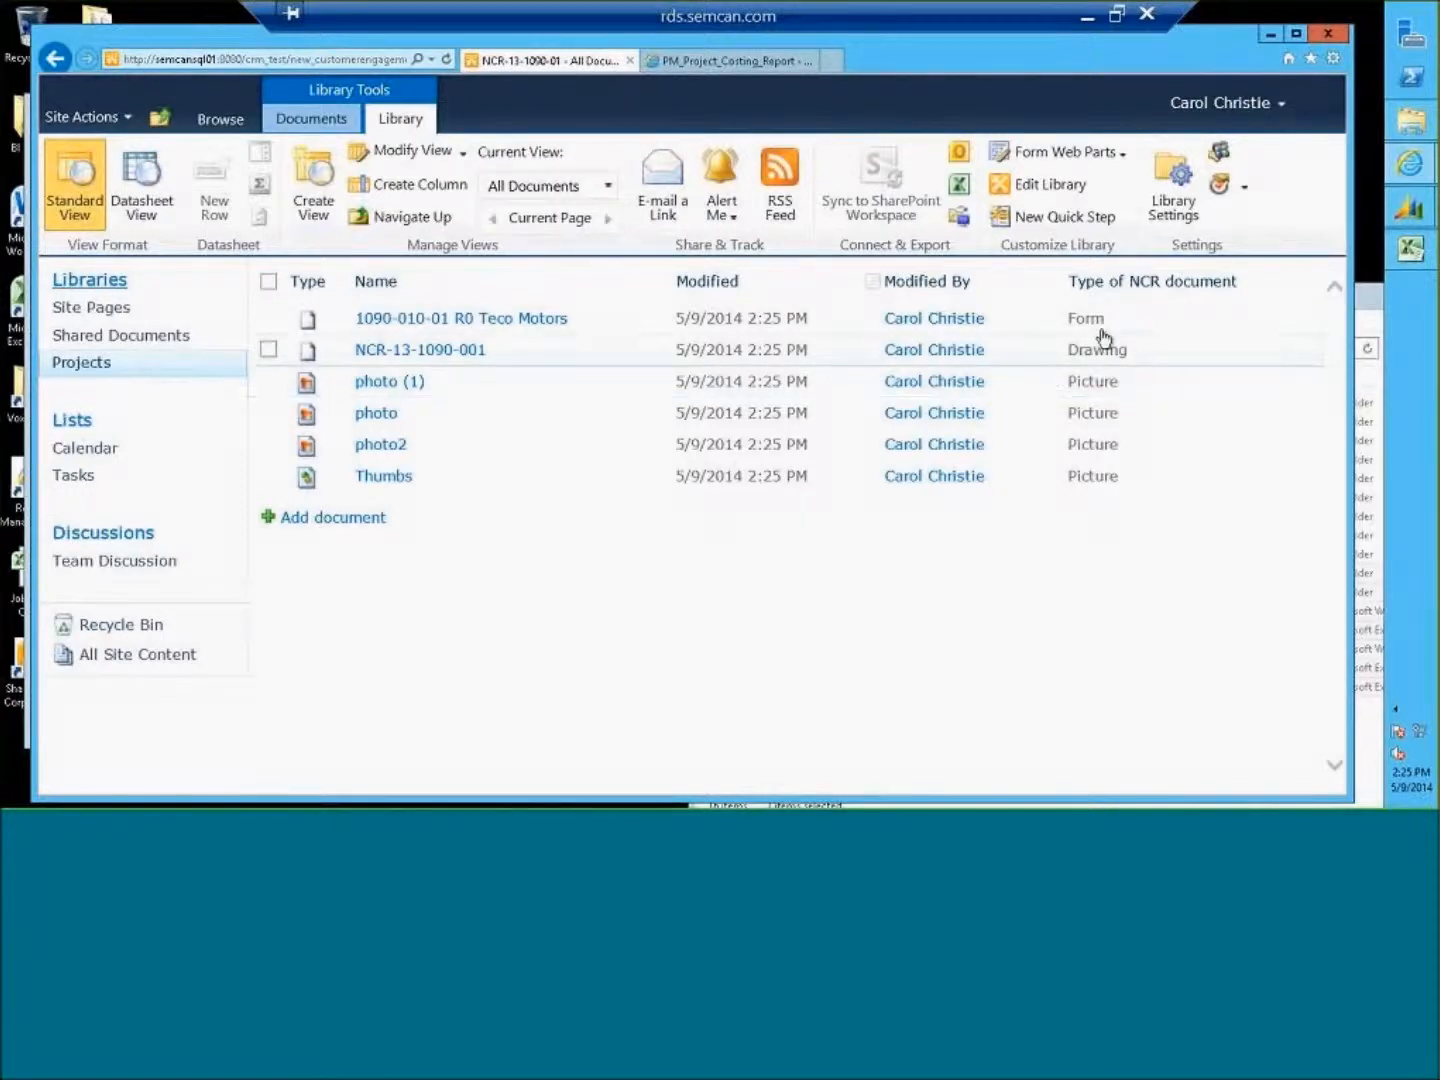
{"action": "left_click", "coordinate": [1313, 284]}
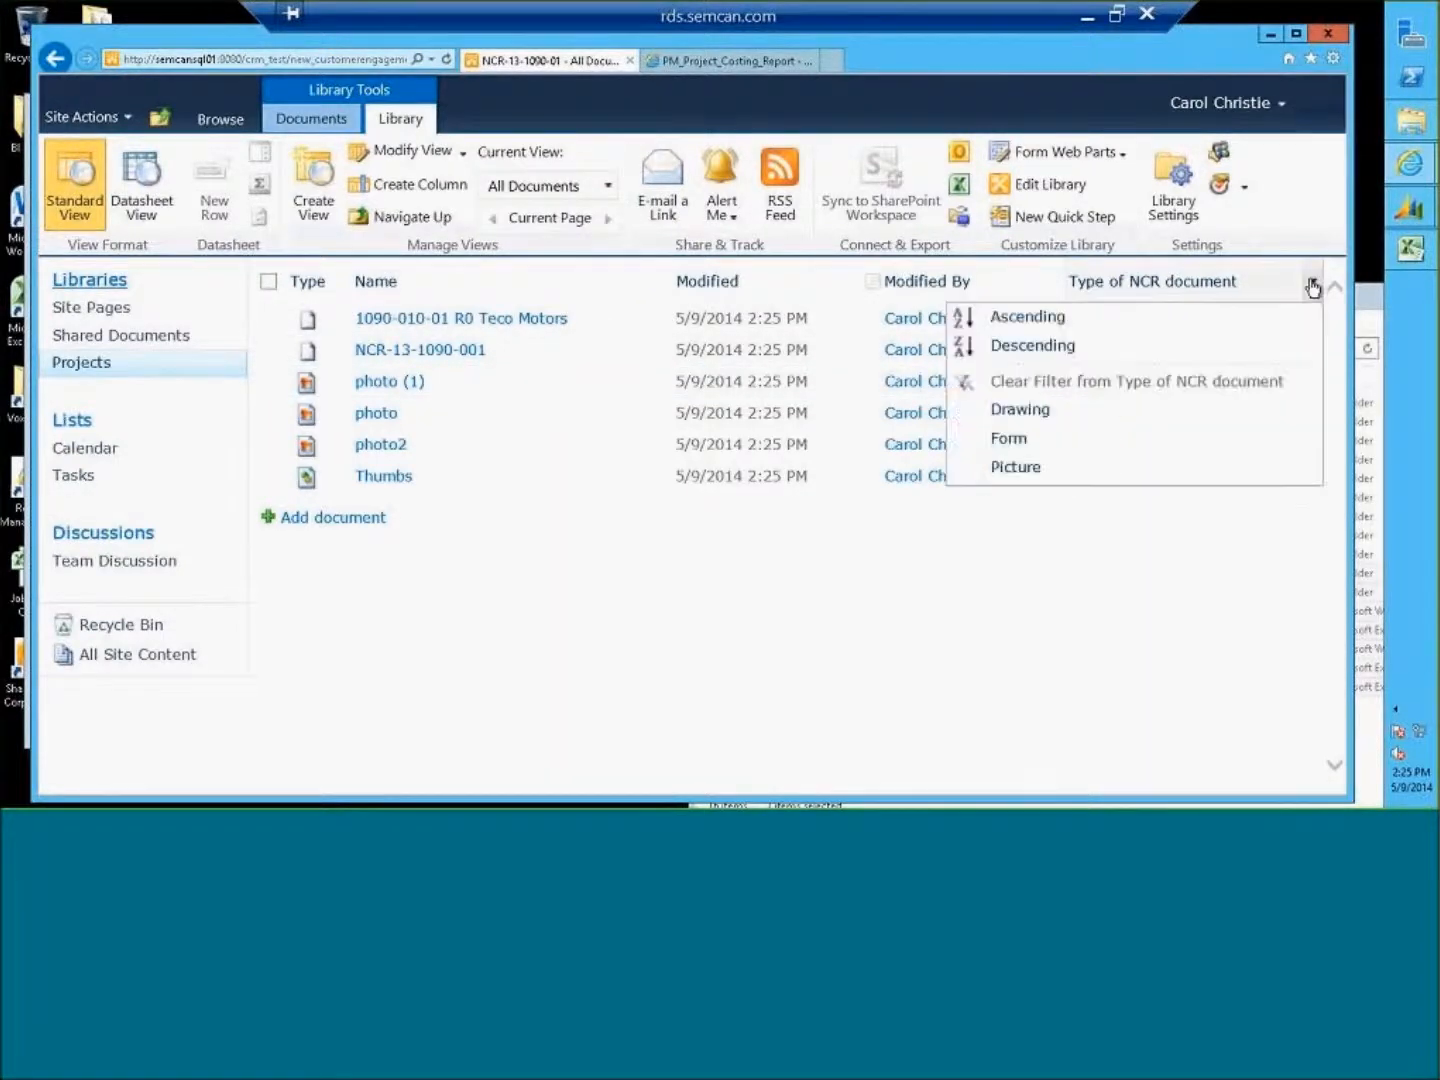
{"action": "left_click", "coordinate": [1088, 473]}
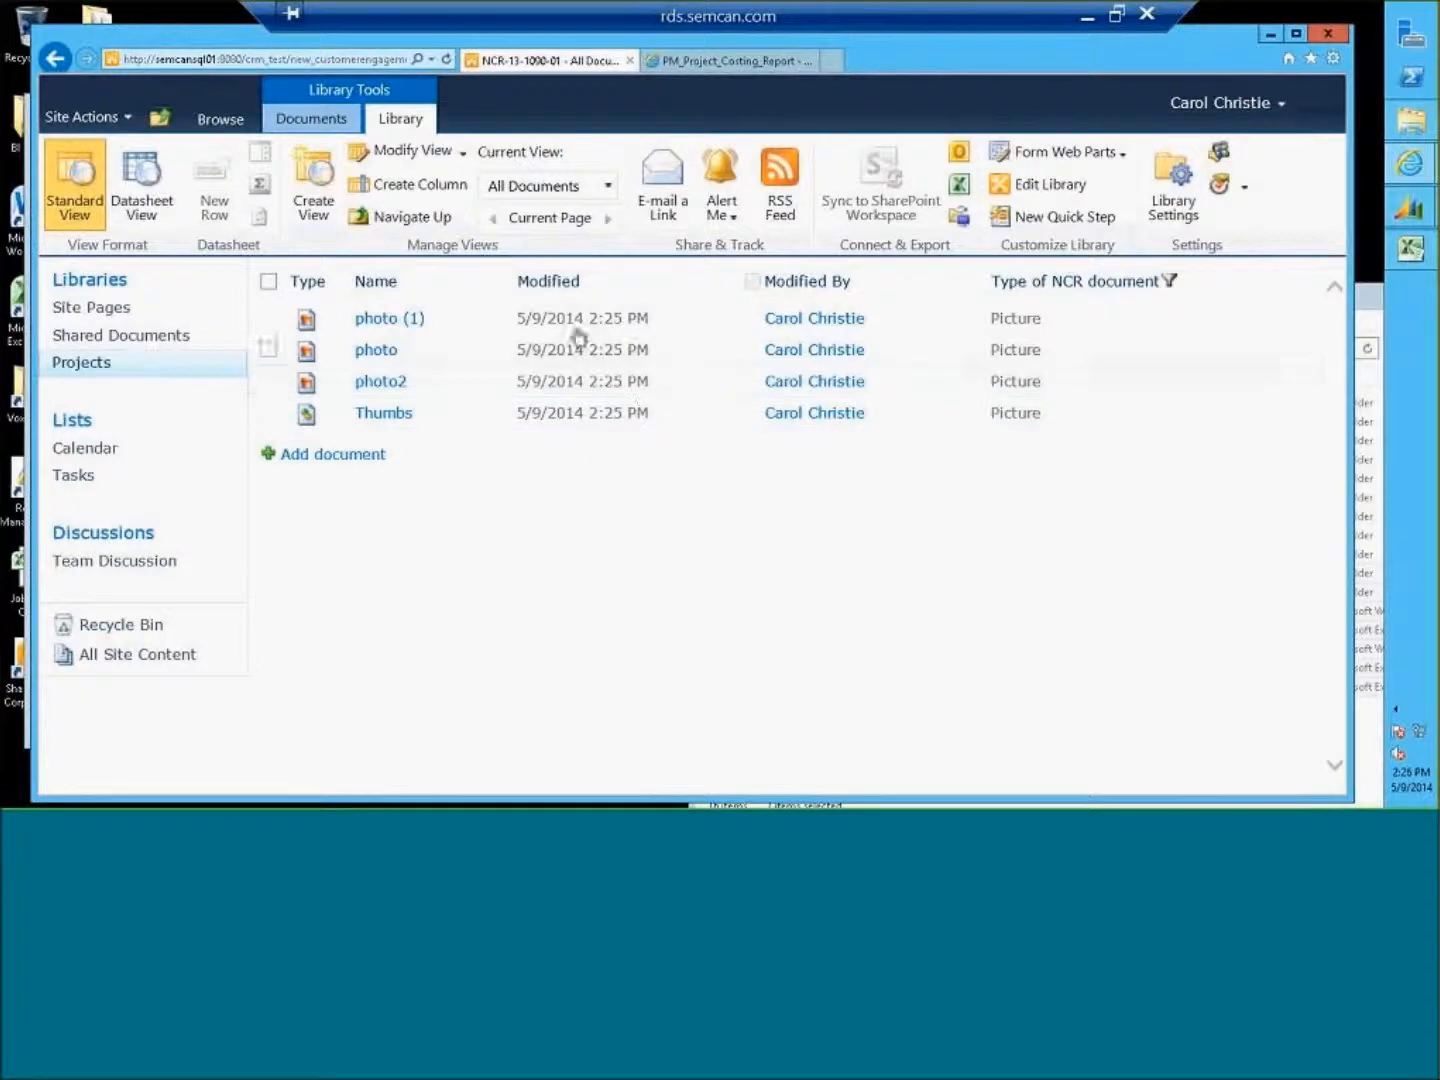
Leave the filtered list, go back to the IND-MIN-TEST-4 folder, and open Transmittals under Document Control.
{"action": "left_click", "coordinate": [462, 153]}
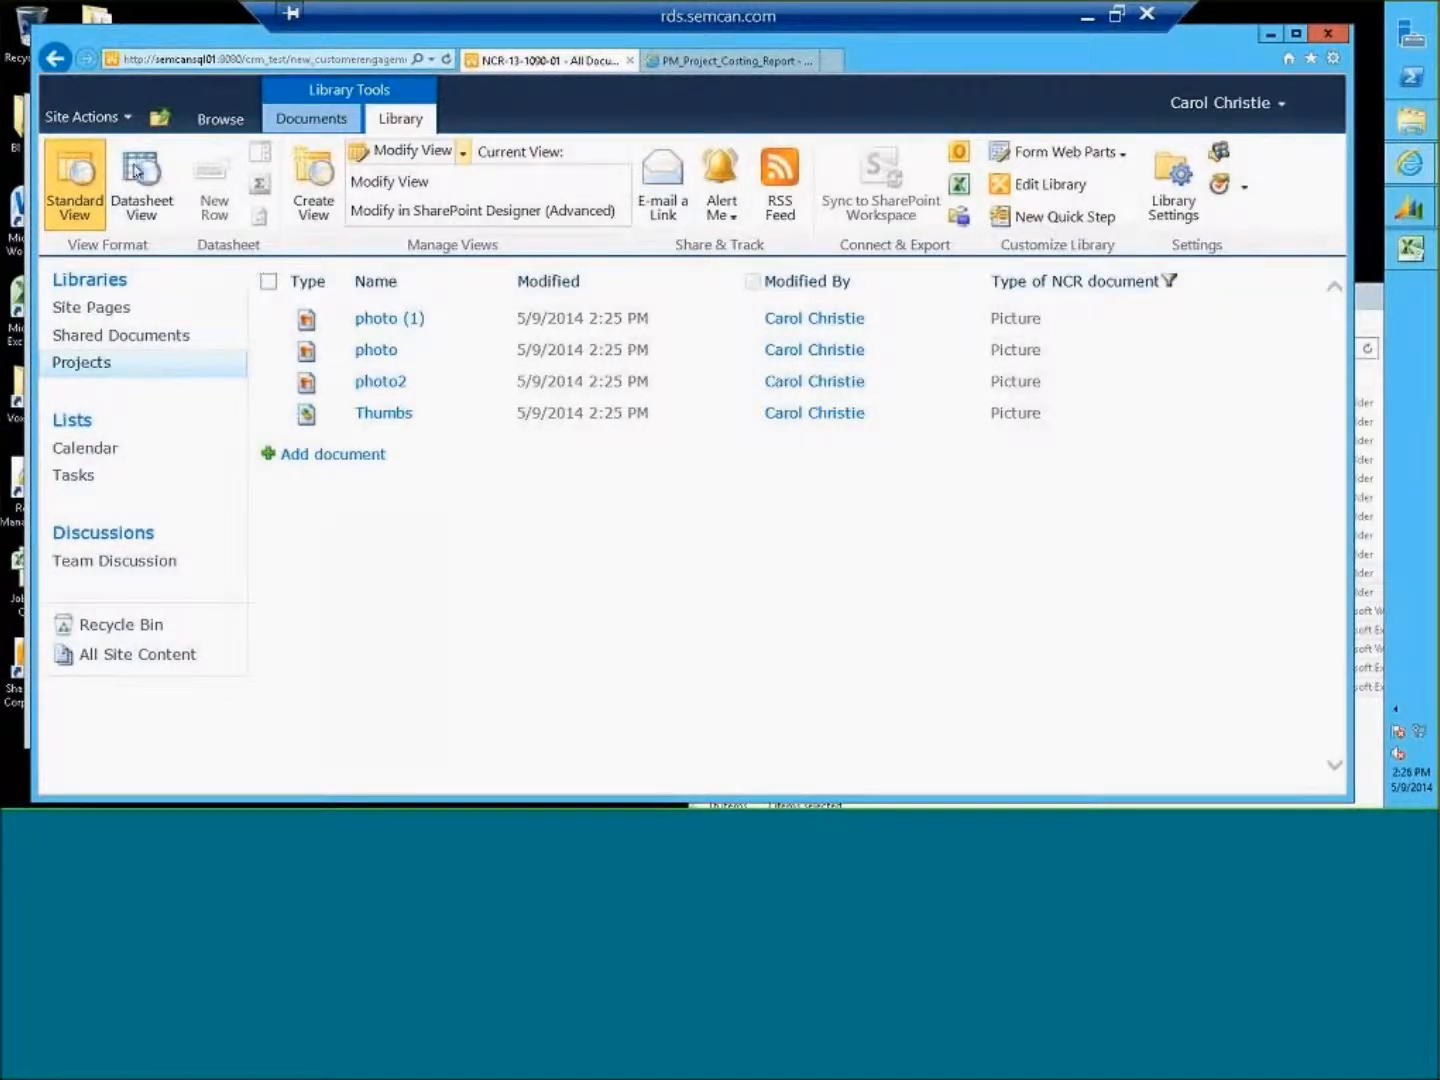
{"action": "left_click", "coordinate": [55, 62]}
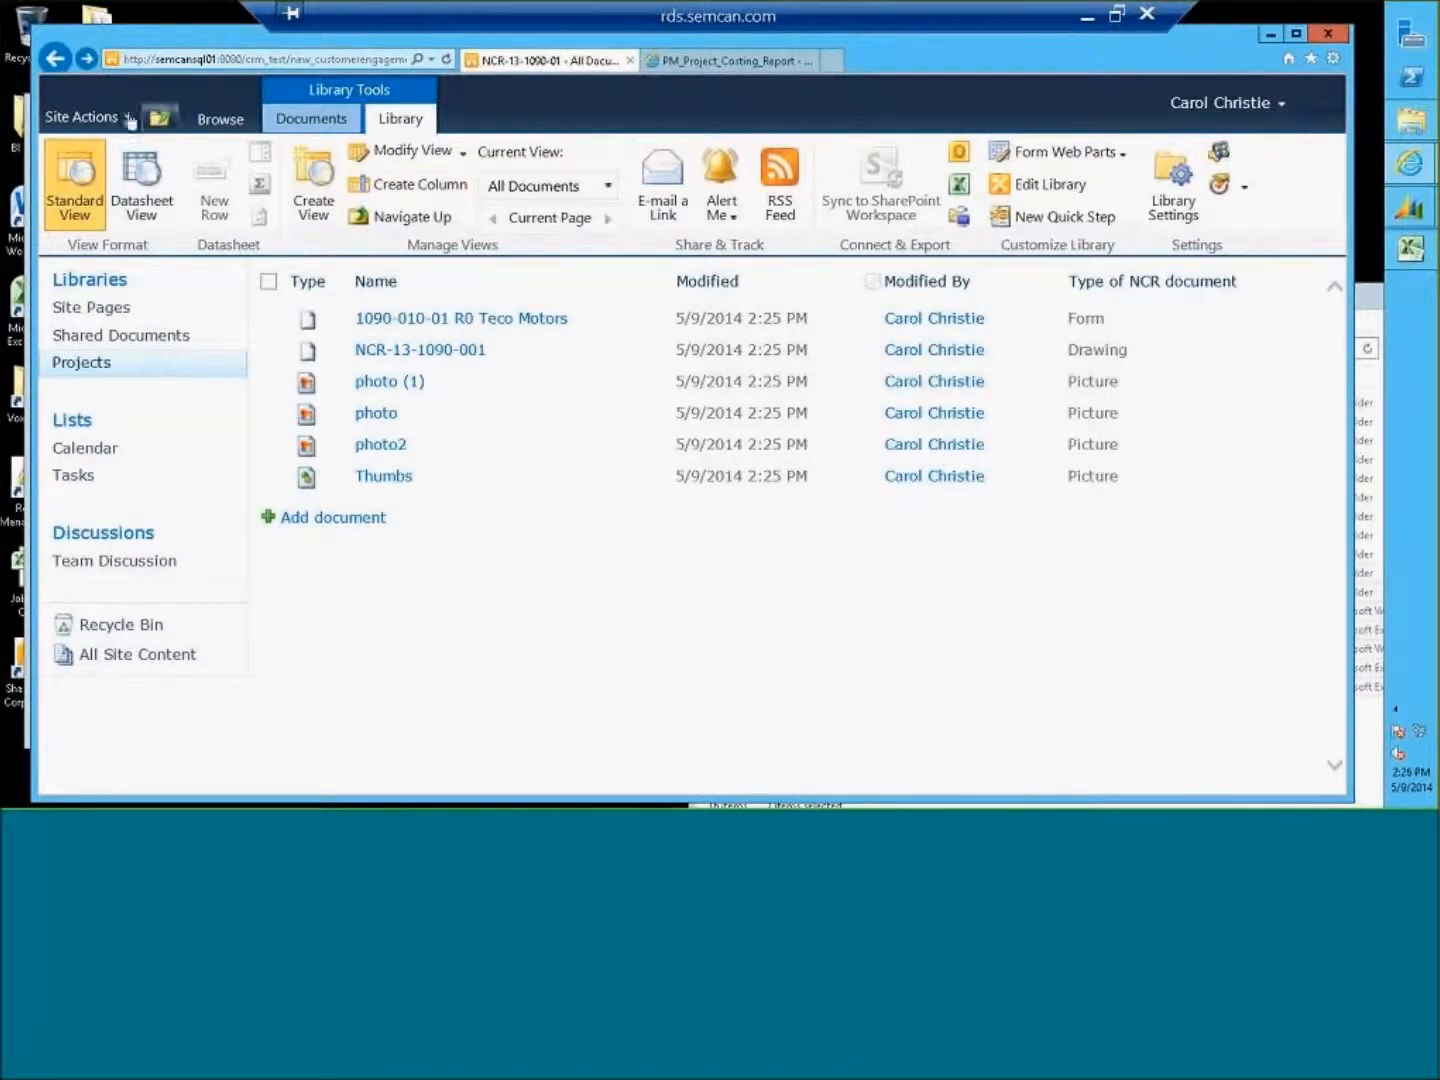
{"action": "left_click", "coordinate": [59, 58]}
{"action": "left_click", "coordinate": [59, 58]}
{"action": "left_click", "coordinate": [59, 59]}
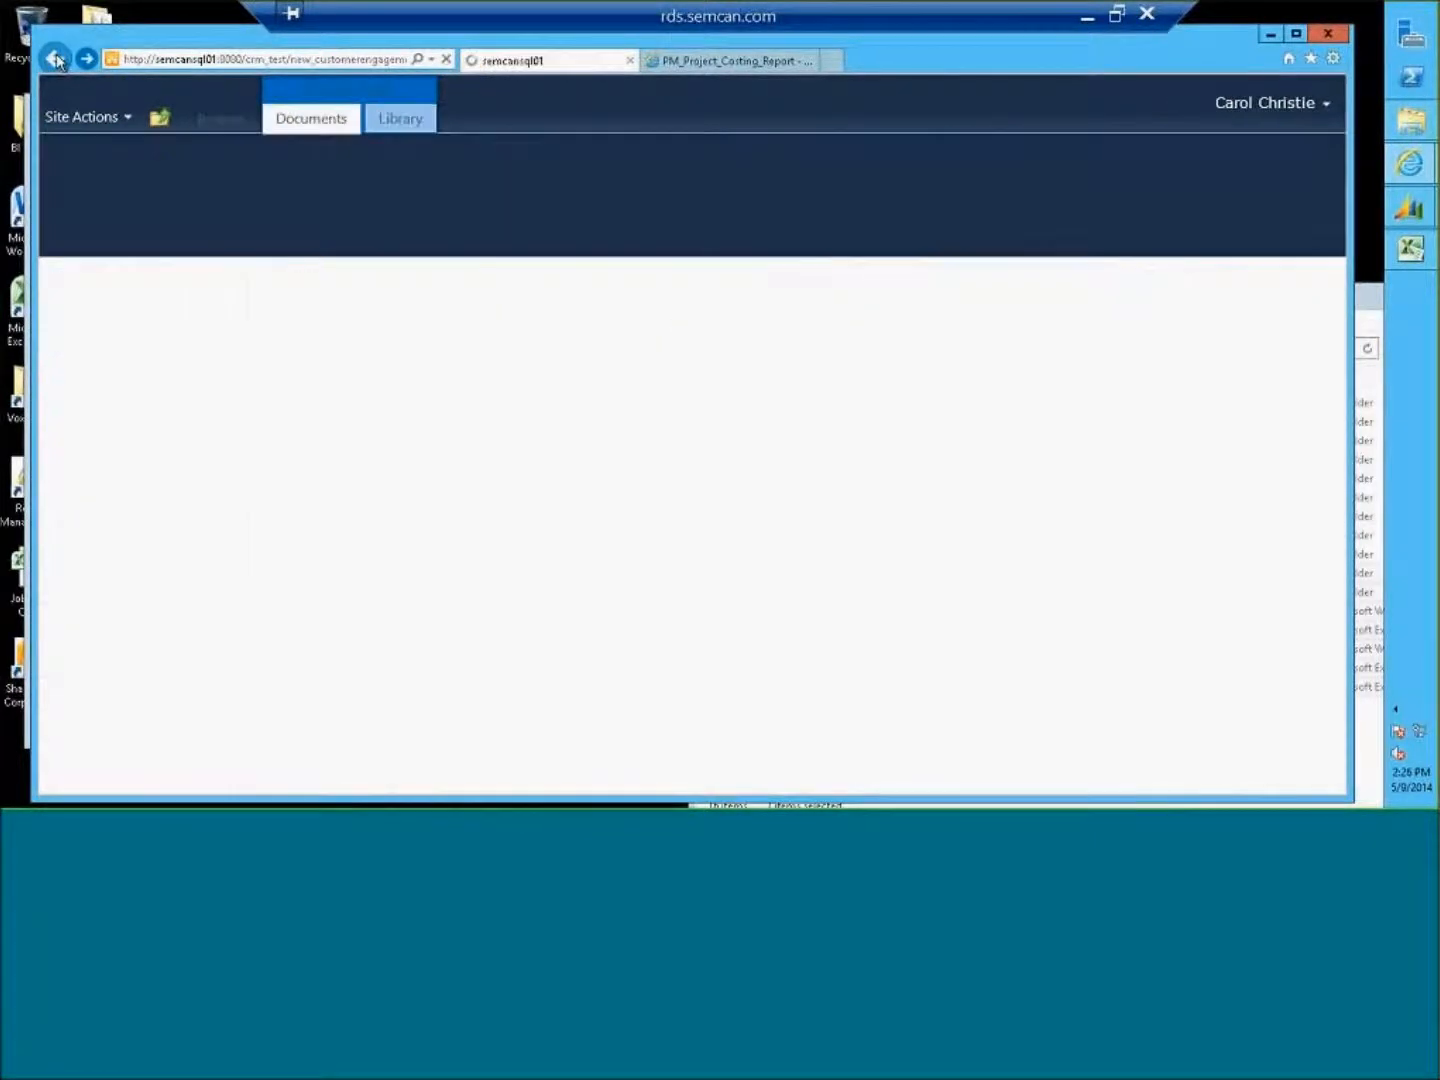
{"action": "left_click", "coordinate": [59, 59]}
{"action": "left_click", "coordinate": [58, 58]}
{"action": "left_click", "coordinate": [59, 59]}
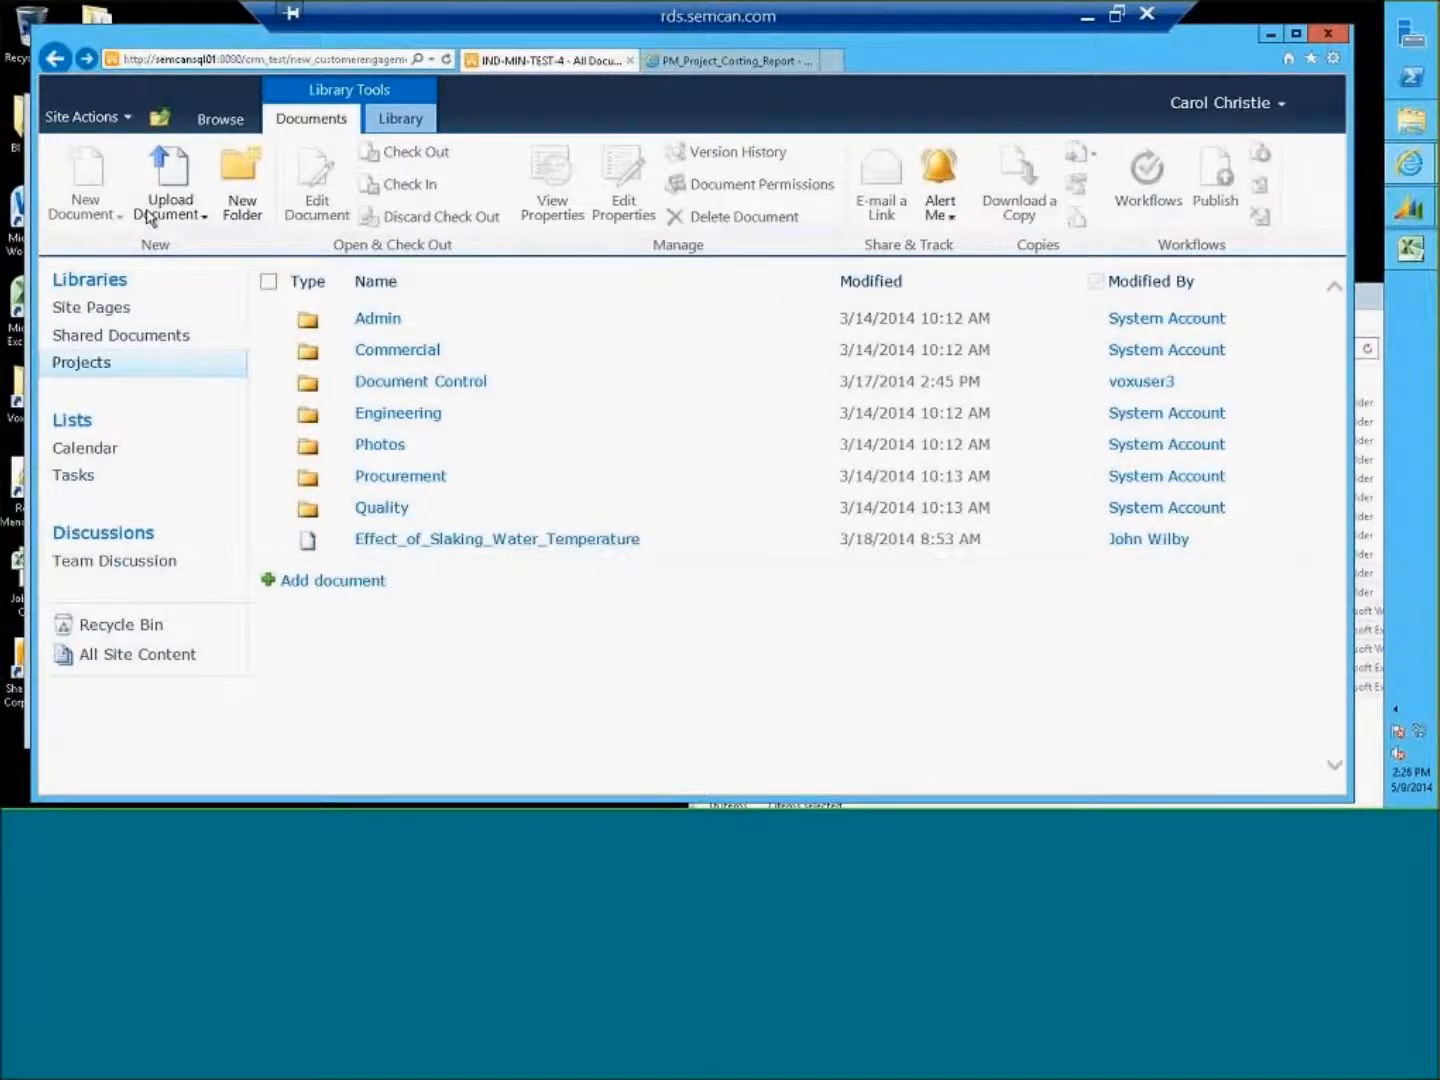
{"action": "left_click", "coordinate": [382, 389]}
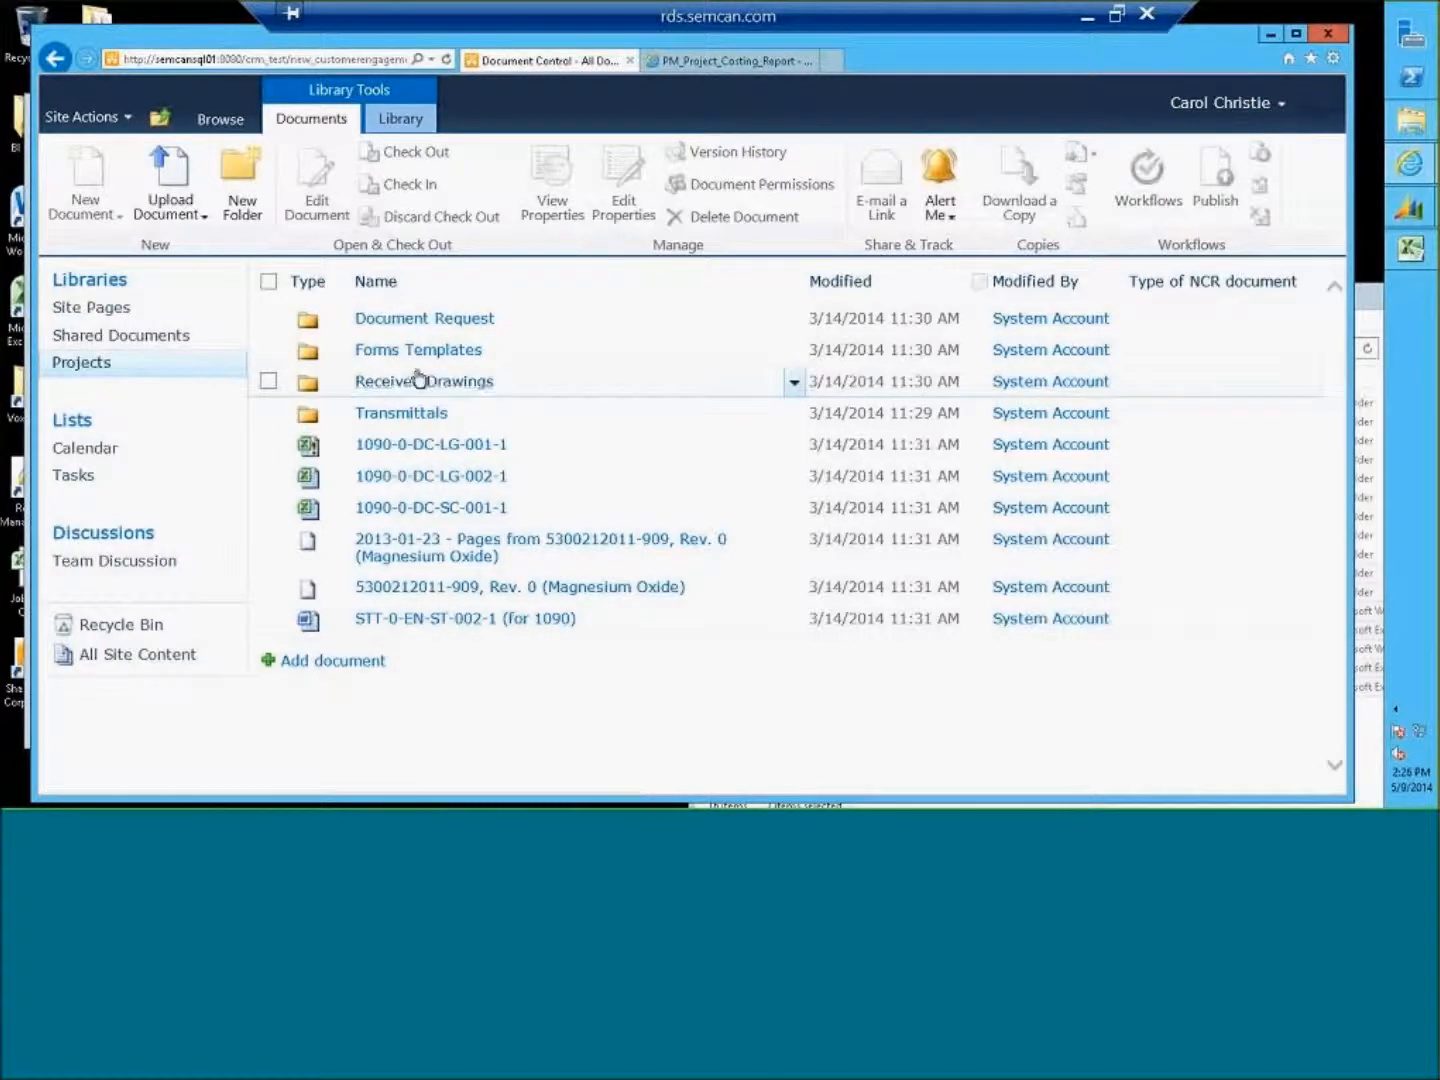
{"action": "left_click", "coordinate": [418, 412]}
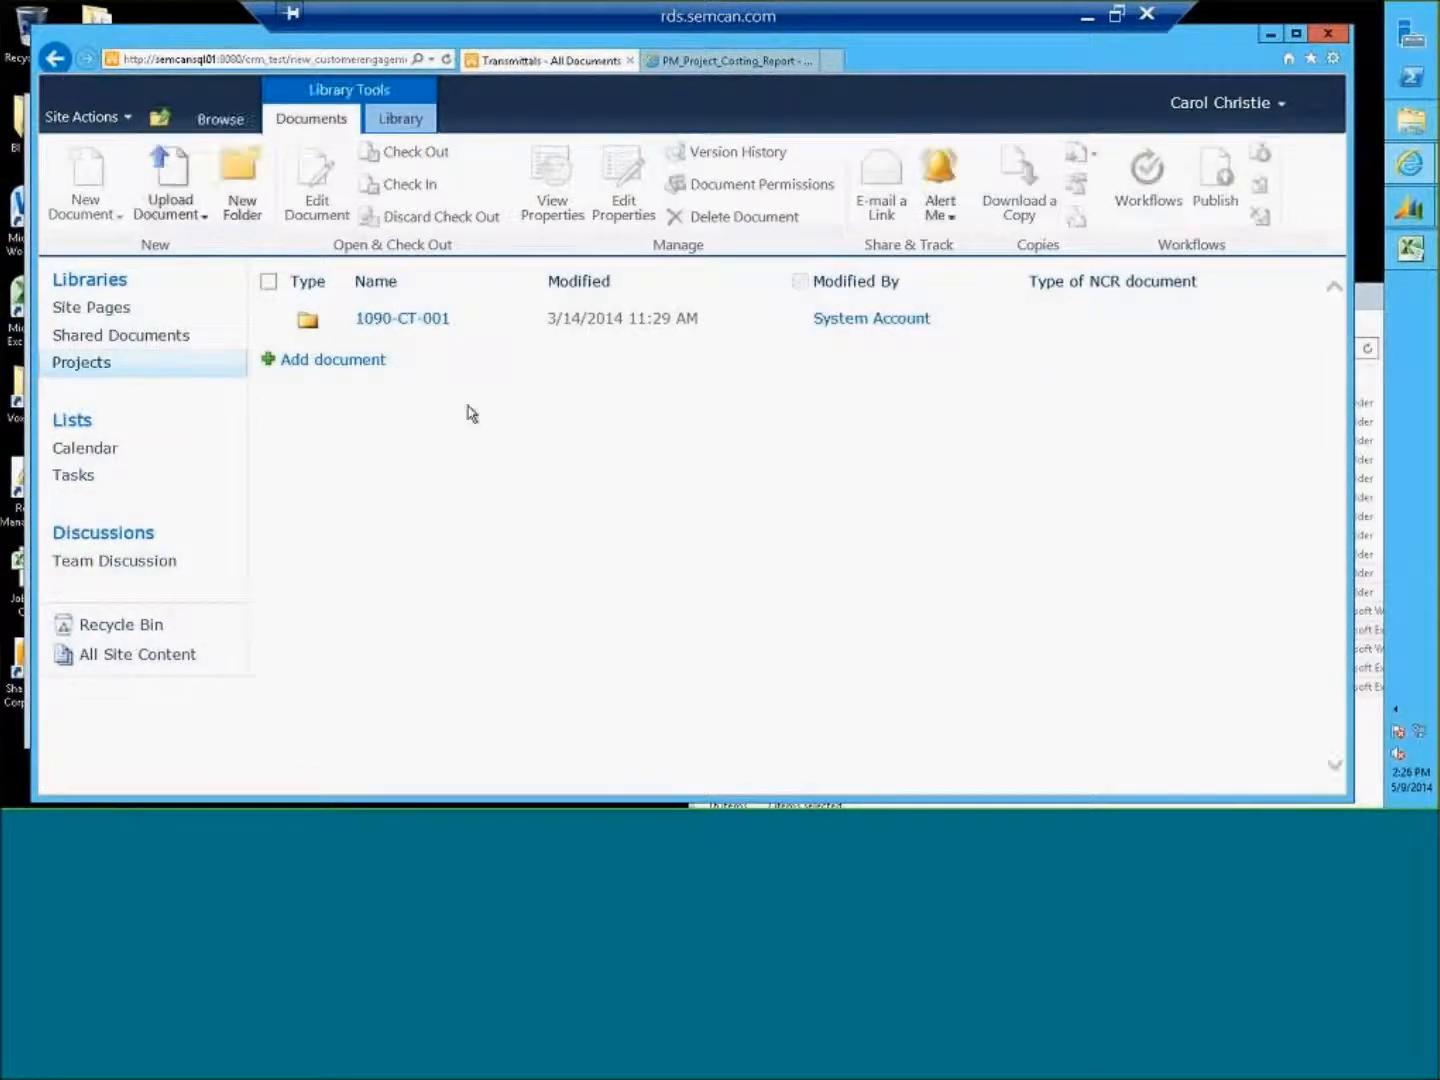